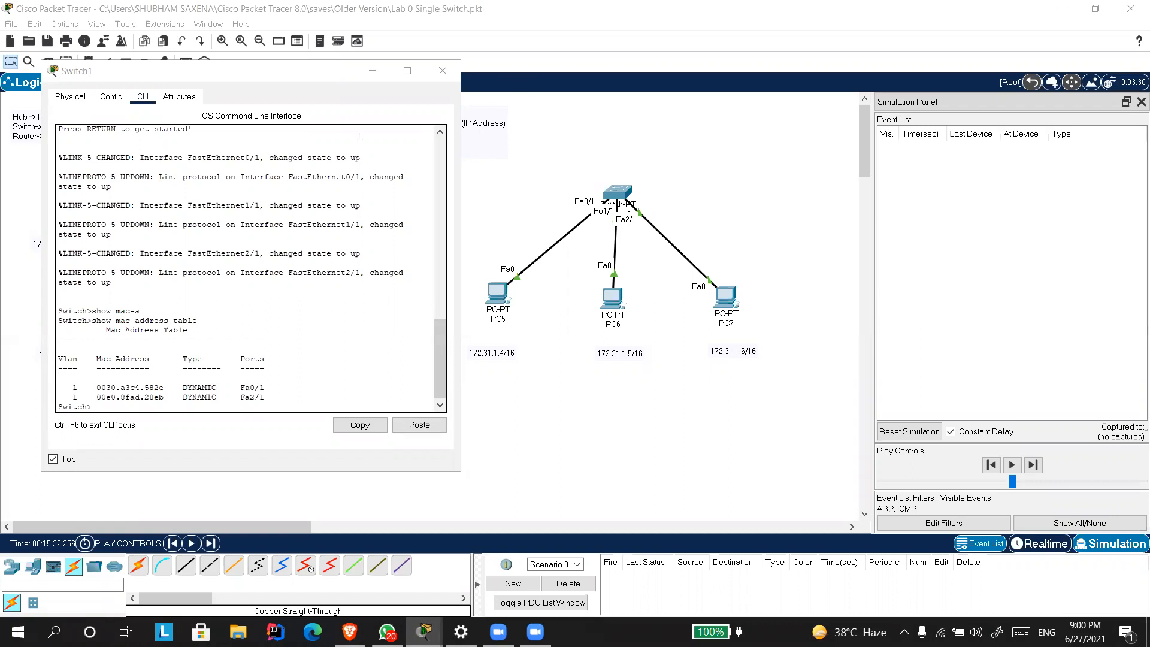
# Examine Switch1's MAC address table, comparing each learned address and port with PC5 and PC7, and close the switch window.
pyautogui.moveTo(252, 75)
pyautogui.mouseDown()
pyautogui.moveTo(271, 93)
pyautogui.moveTo(238, 77)
pyautogui.mouseUp()
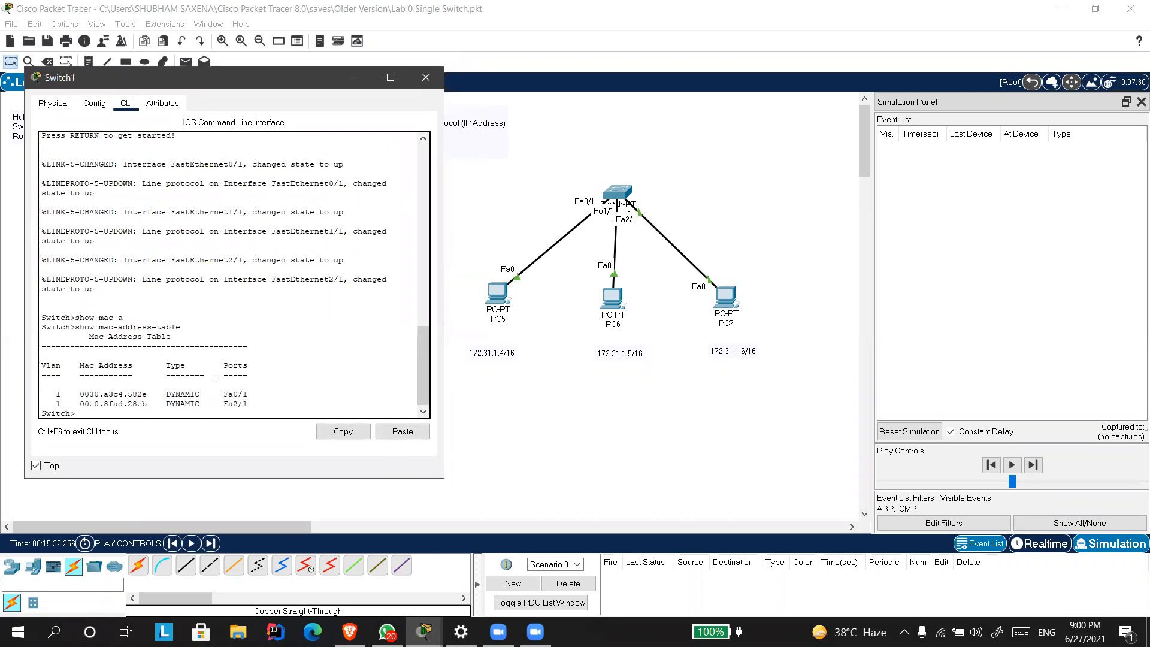
pyautogui.click(471, 424)
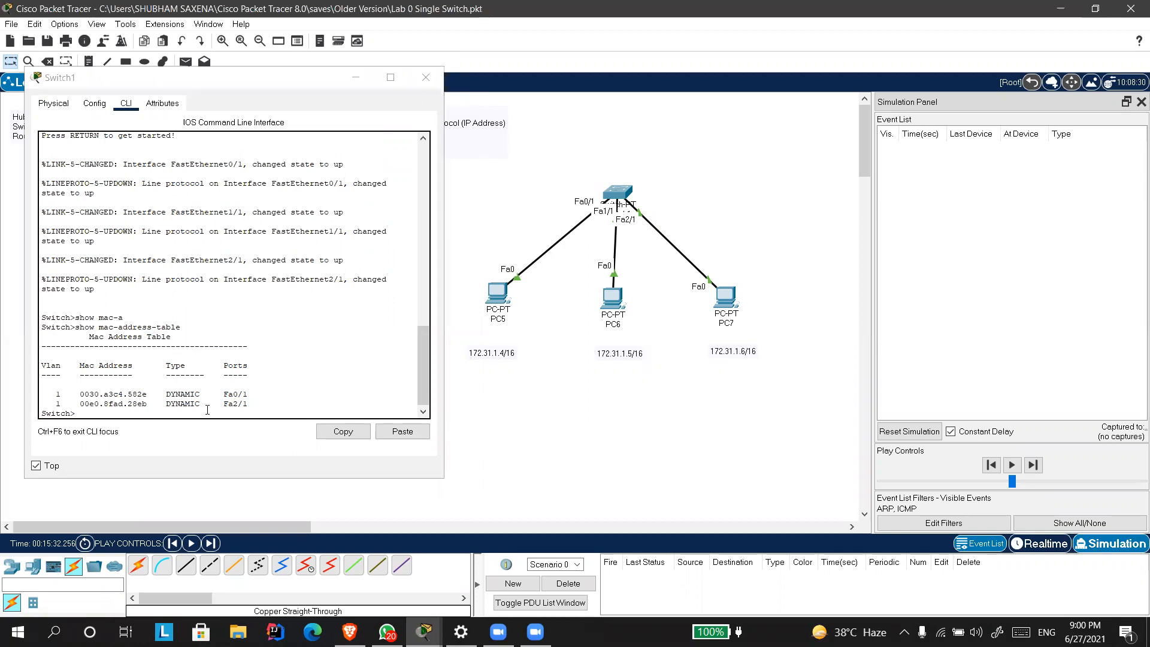
pyautogui.moveTo(496, 293)
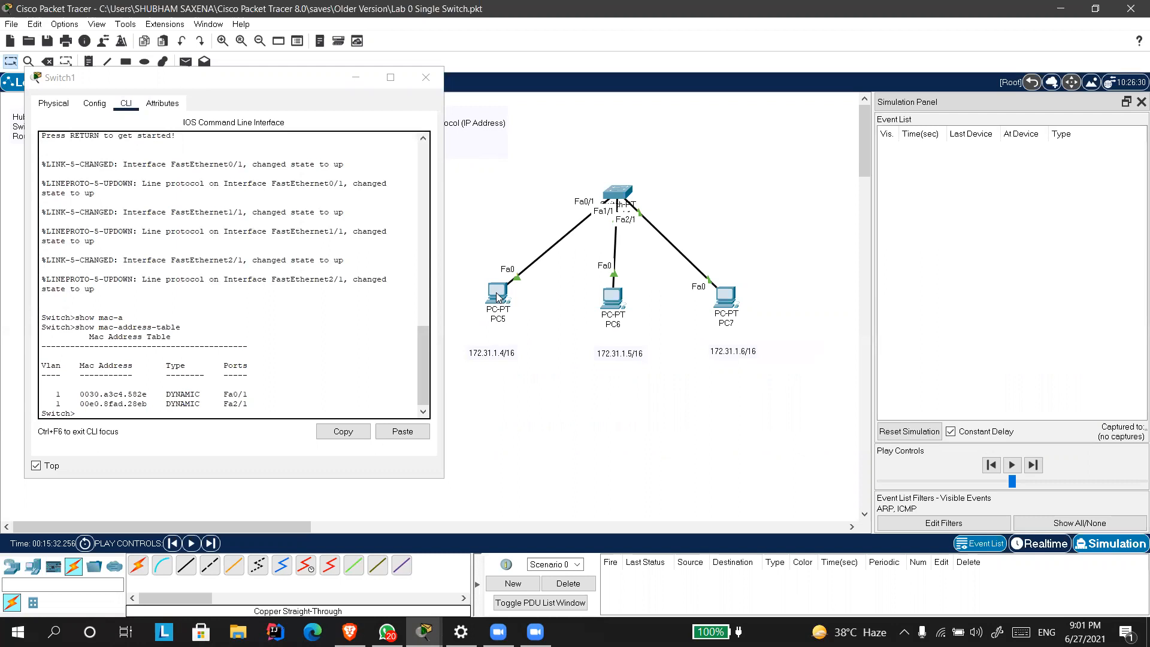
pyautogui.moveTo(151, 394); pyautogui.dragTo(78, 391)
pyautogui.moveTo(218, 394); pyautogui.dragTo(249, 392)
pyautogui.click(260, 390)
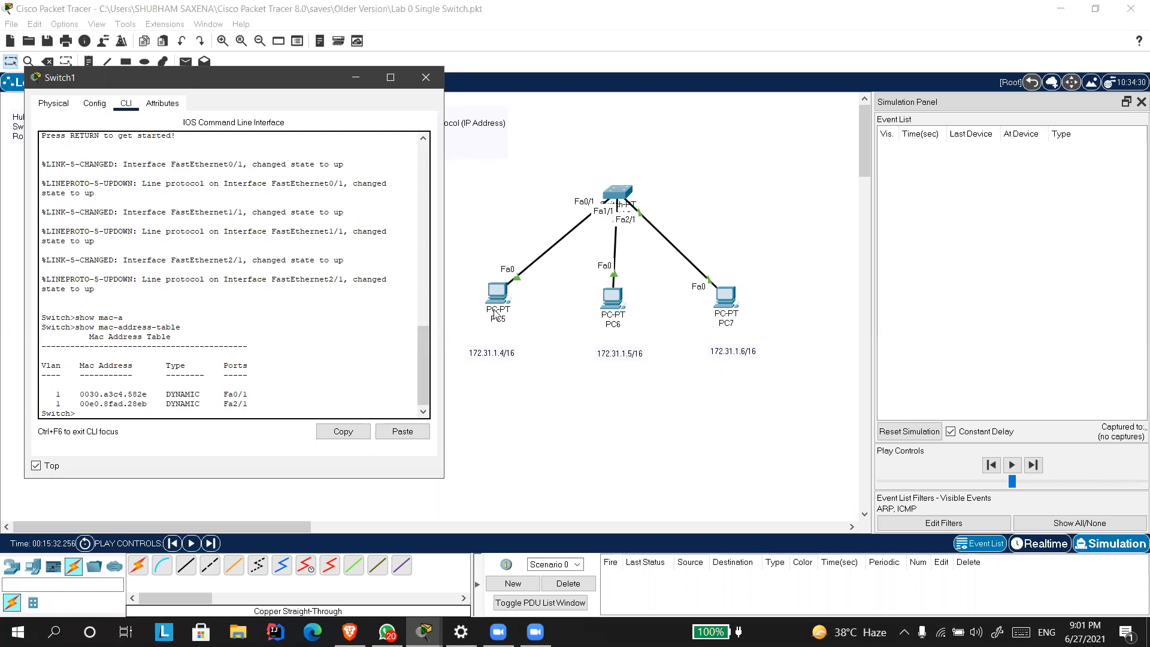
pyautogui.moveTo(76, 393); pyautogui.dragTo(261, 392)
pyautogui.moveTo(78, 403); pyautogui.dragTo(152, 404)
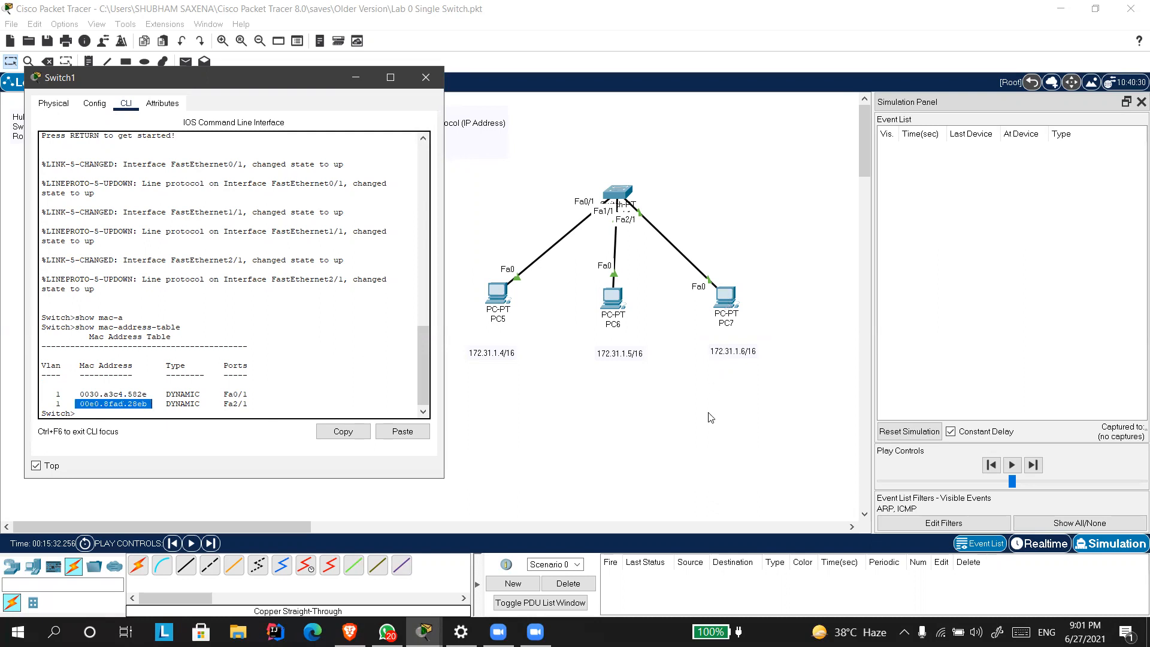
pyautogui.click(723, 302)
pyautogui.moveTo(722, 302)
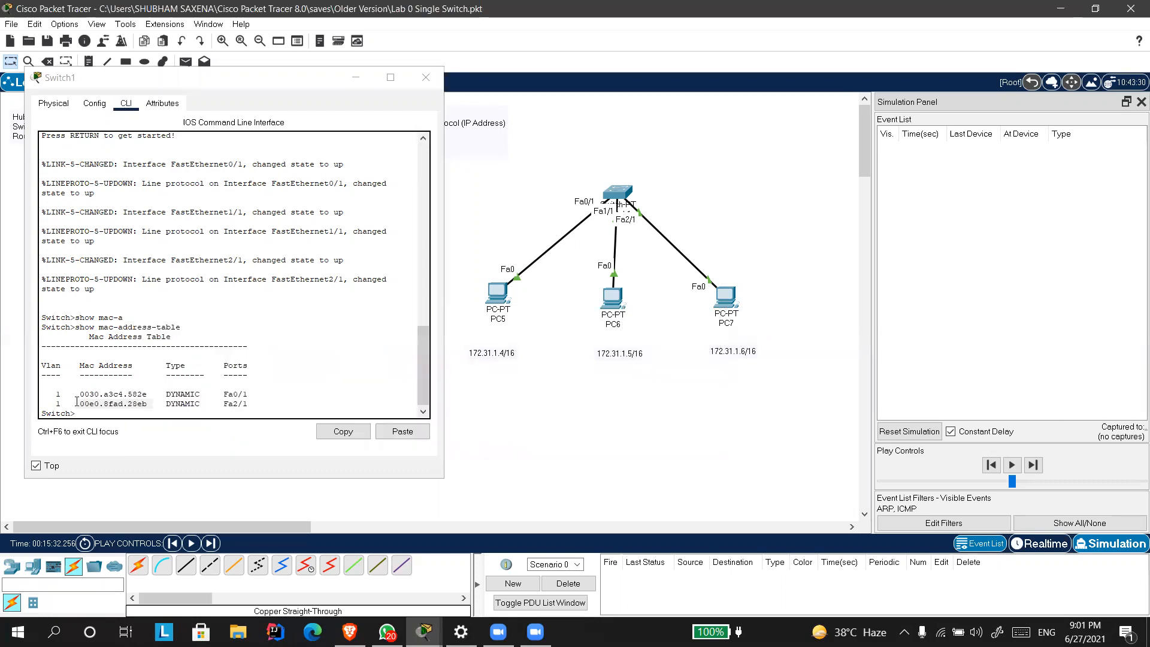
pyautogui.moveTo(80, 404); pyautogui.dragTo(143, 405)
pyautogui.moveTo(223, 405); pyautogui.dragTo(248, 405)
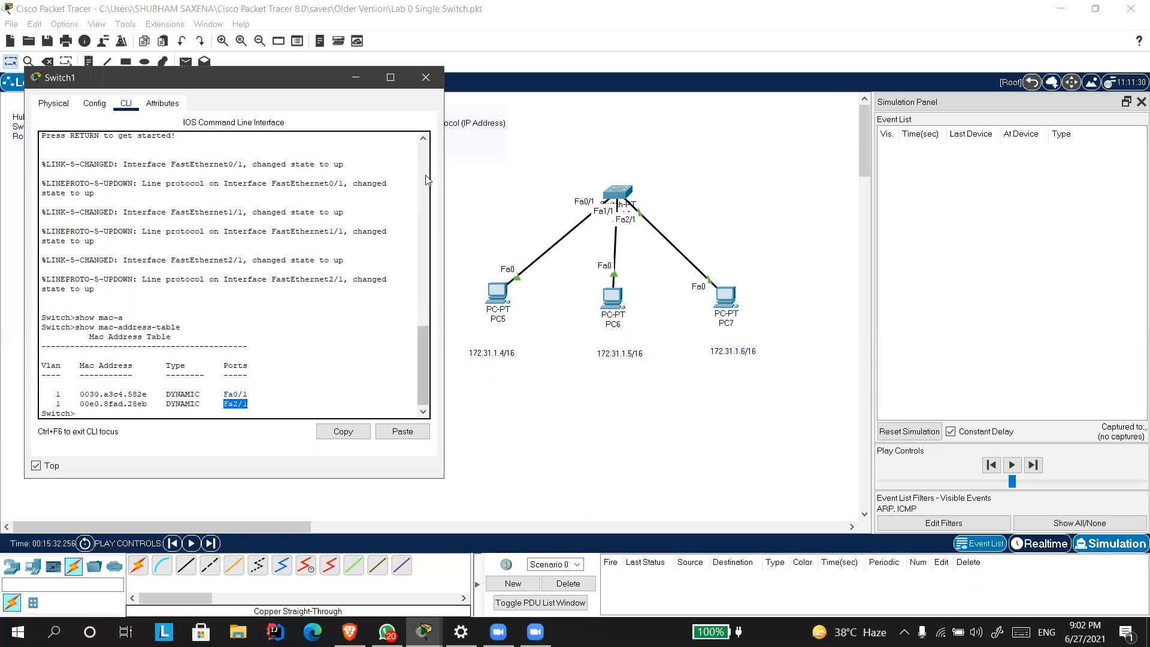
pyautogui.click(427, 78)
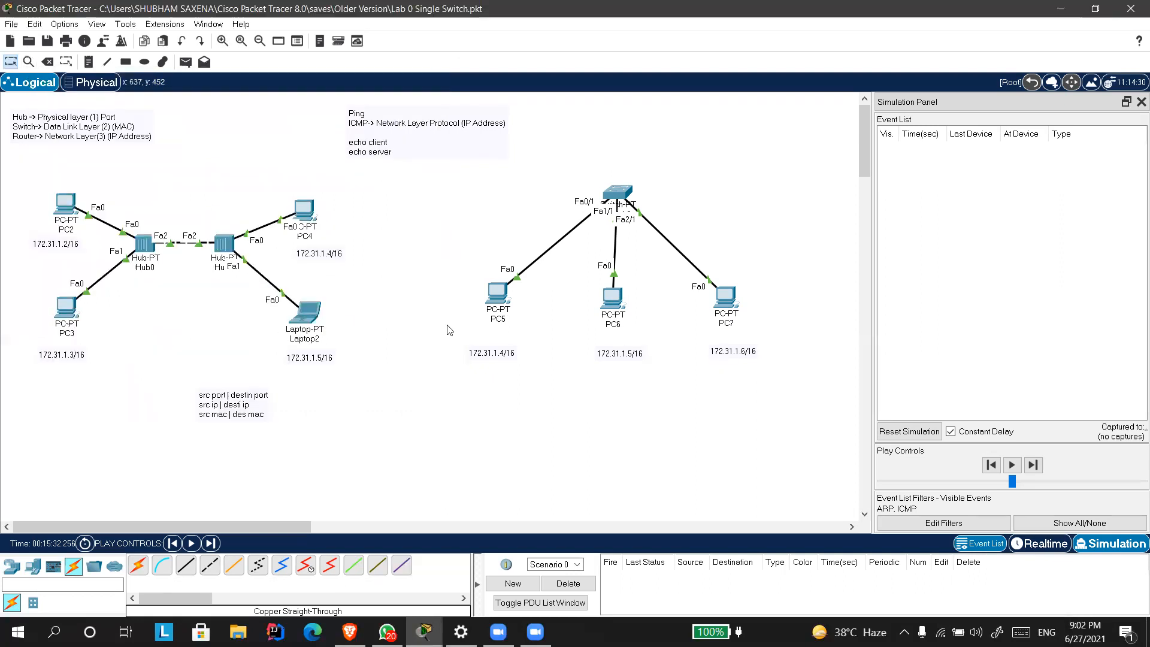
# Save the current network and open the file Lab 1 Switch.pkt.
pyautogui.click(11, 24)
pyautogui.click(33, 64)
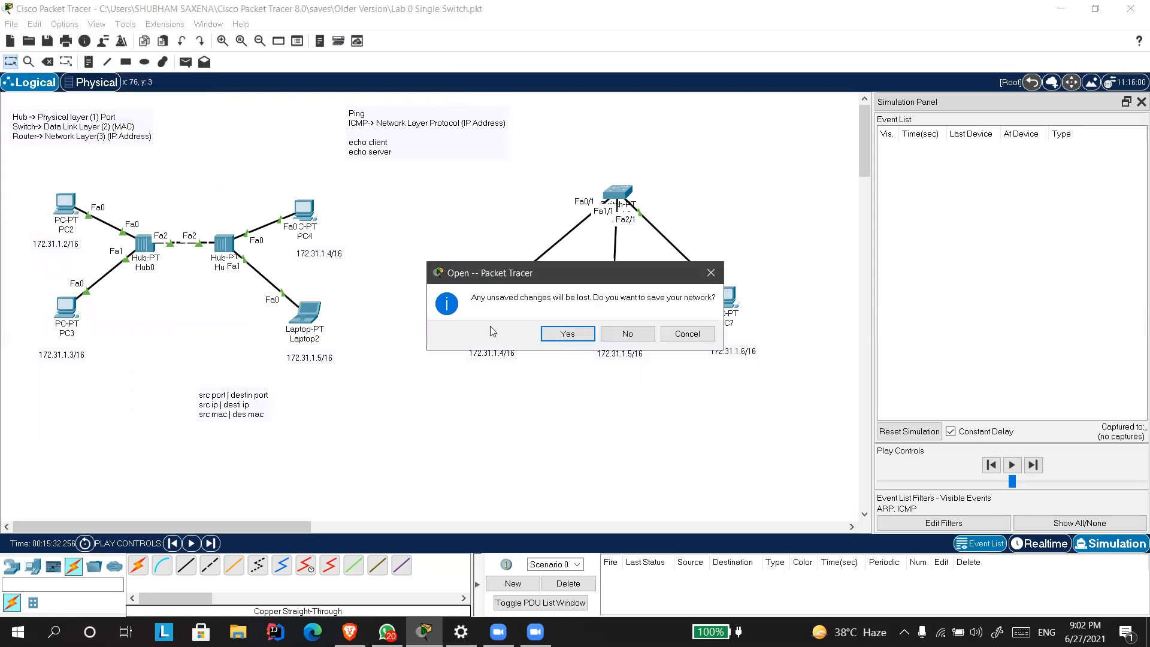
pyautogui.click(582, 333)
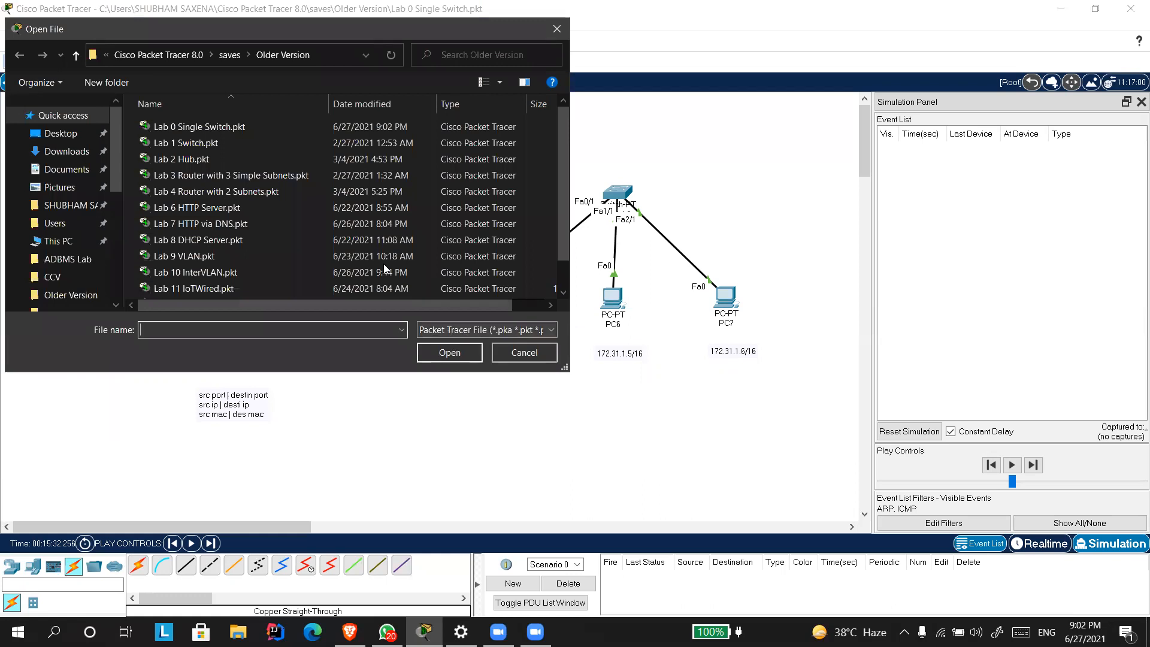
pyautogui.click(248, 141)
pyautogui.doubleClick(248, 143)
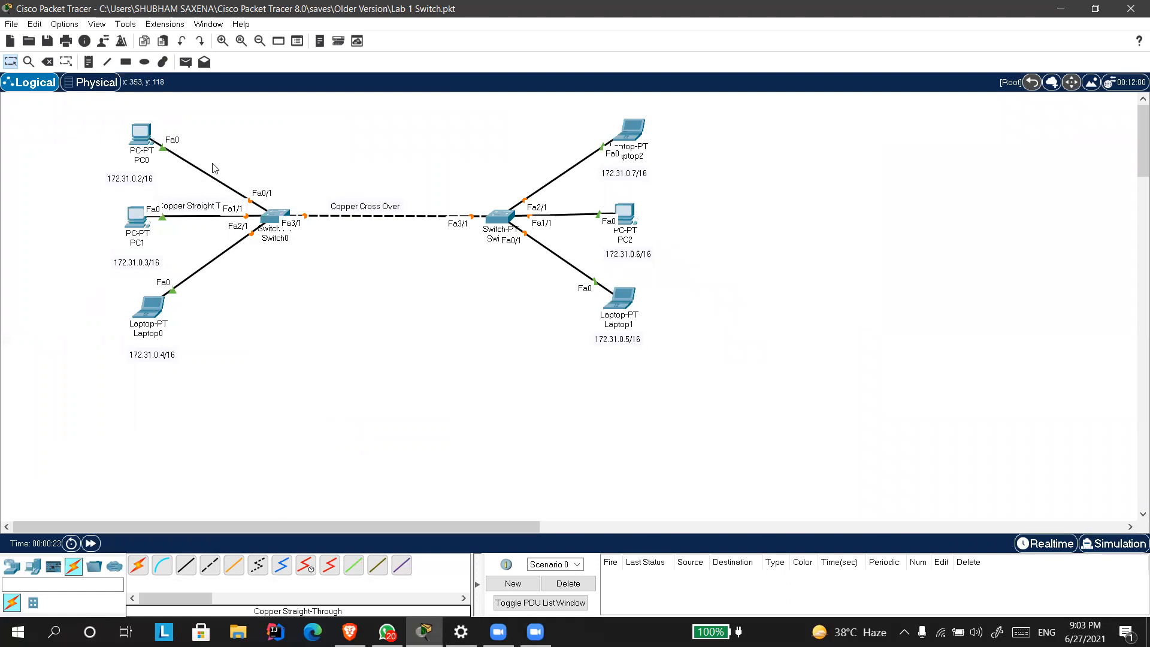
# Place a note beside Laptop1 reading "/16" and "2 octets (Network)".
pyautogui.click(319, 42)
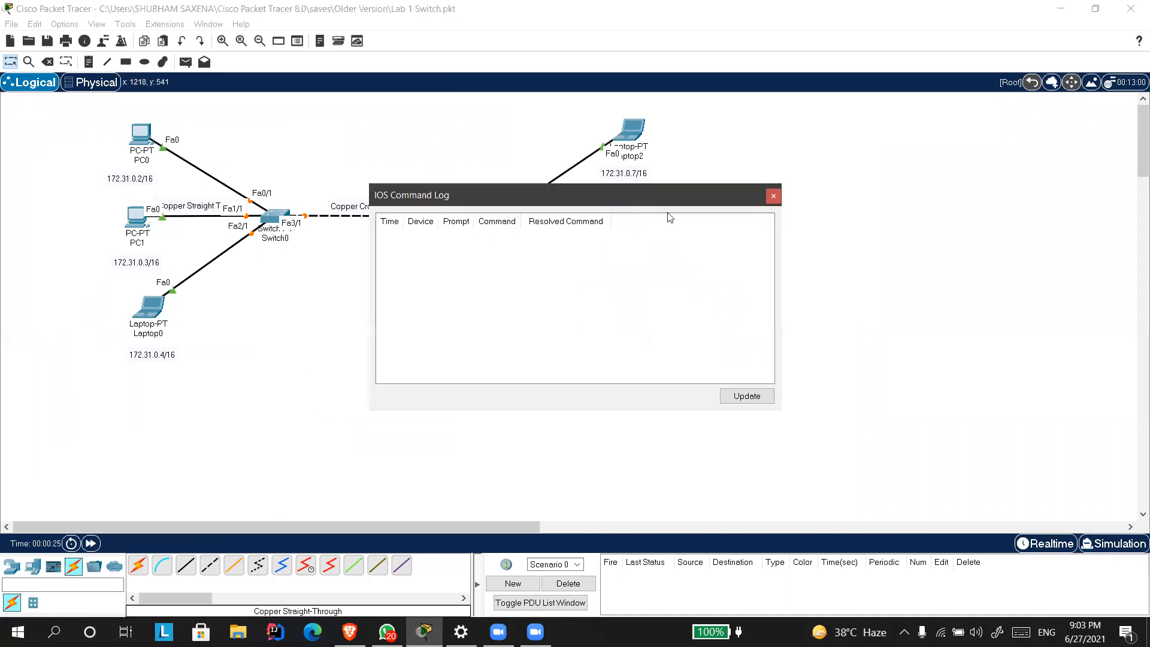
pyautogui.click(772, 195)
pyautogui.click(89, 62)
pyautogui.click(732, 313)
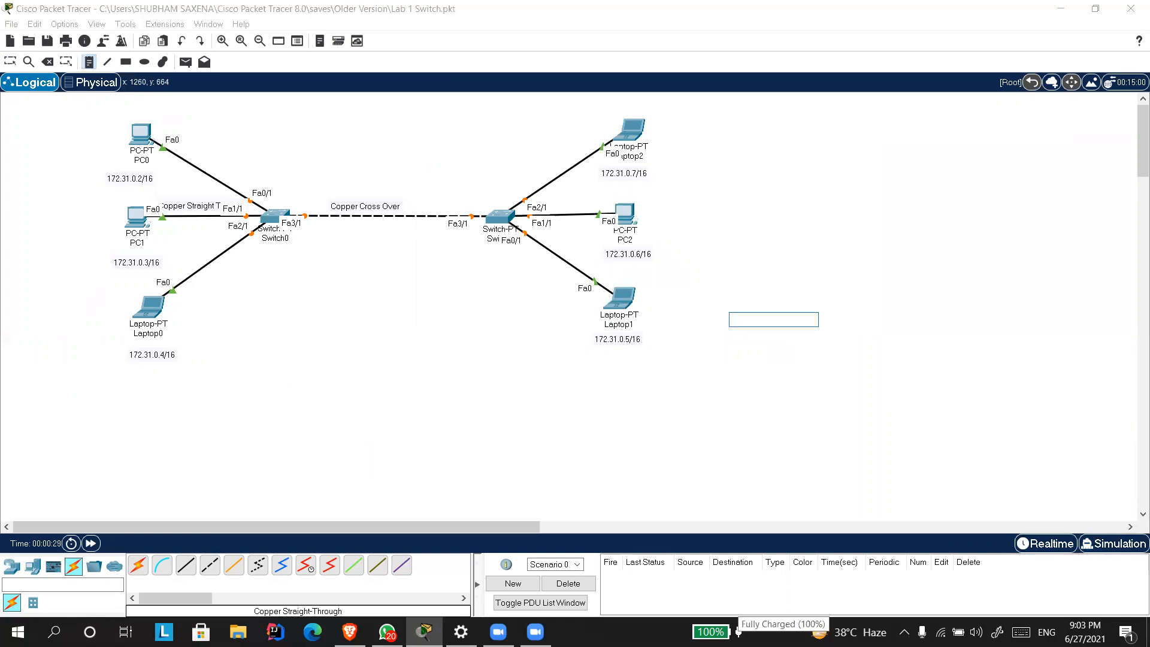
pyautogui.write('/16')
pyautogui.press('Return')
pyautogui.press('Return')
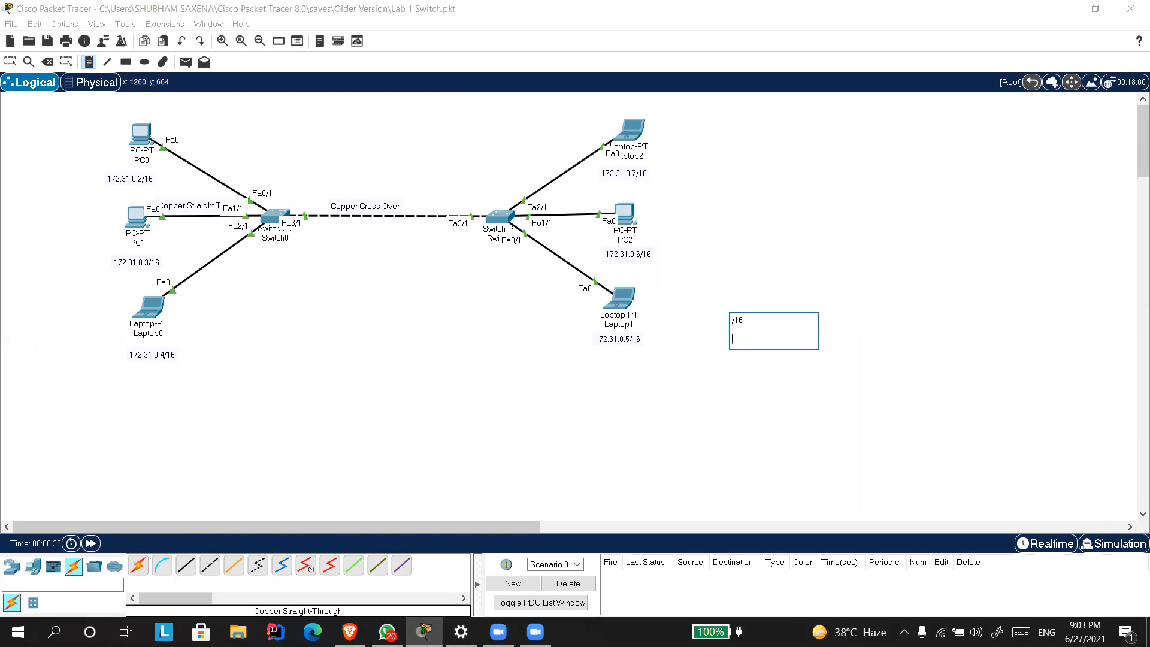
pyautogui.write('2 octets (Network')
pyautogui.write(')')
pyautogui.press('Return')
pyautogui.press('Return')
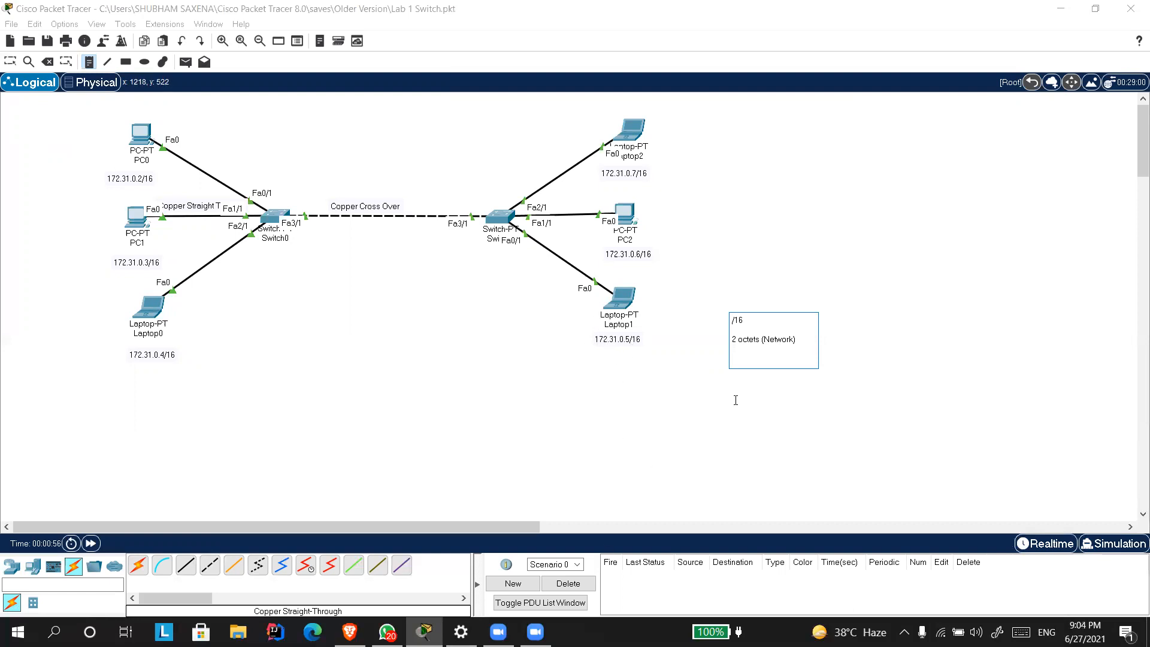
# Rework the note to read "/27" and "3 octets + 3 bits (Network)", with the address start 172.31 below.
pyautogui.write('172')
pyautogui.moveTo(758, 358); pyautogui.dragTo(727, 358)
pyautogui.click(777, 358)
pyautogui.press('BackSpace')
pyautogui.press('BackSpace')
pyautogui.press('BackSpace')
pyautogui.press('BackSpace')
pyautogui.write('3 octets + 3 bits')
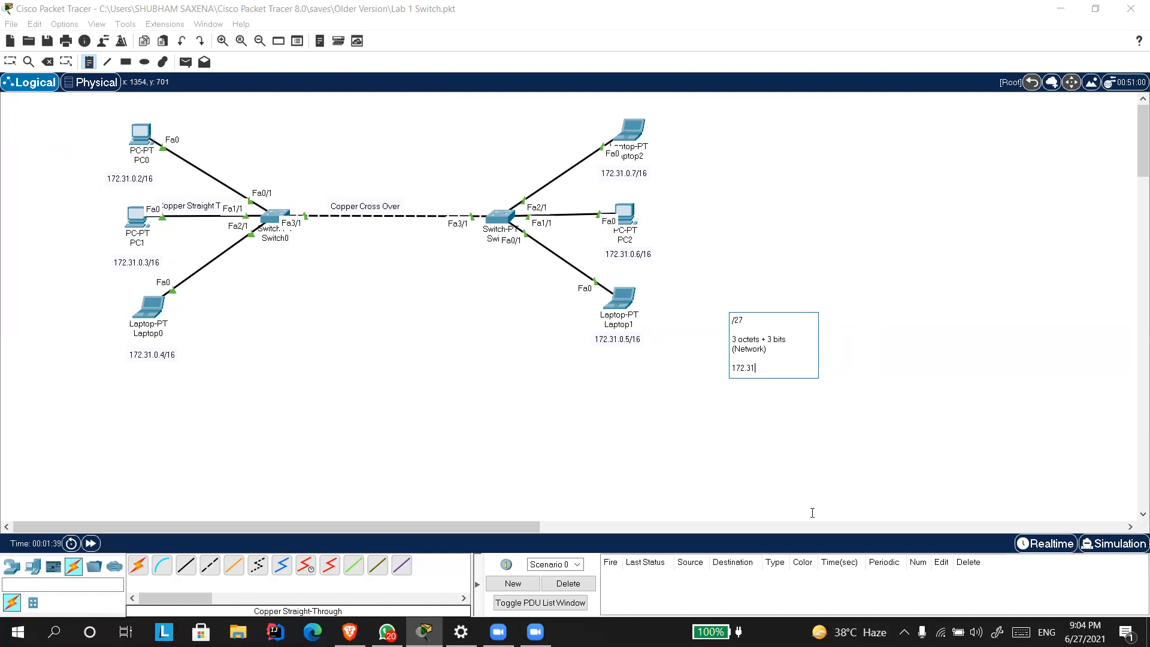
# Clear all the text of the /27 note and discard the empty note.
pyautogui.write('0.***')
pyautogui.moveTo(771, 369); pyautogui.dragTo(722, 370)
pyautogui.click(779, 369)
pyautogui.moveTo(773, 368); pyautogui.dragTo(763, 365)
pyautogui.moveTo(789, 370); pyautogui.dragTo(708, 319)
pyautogui.press('BackSpace')
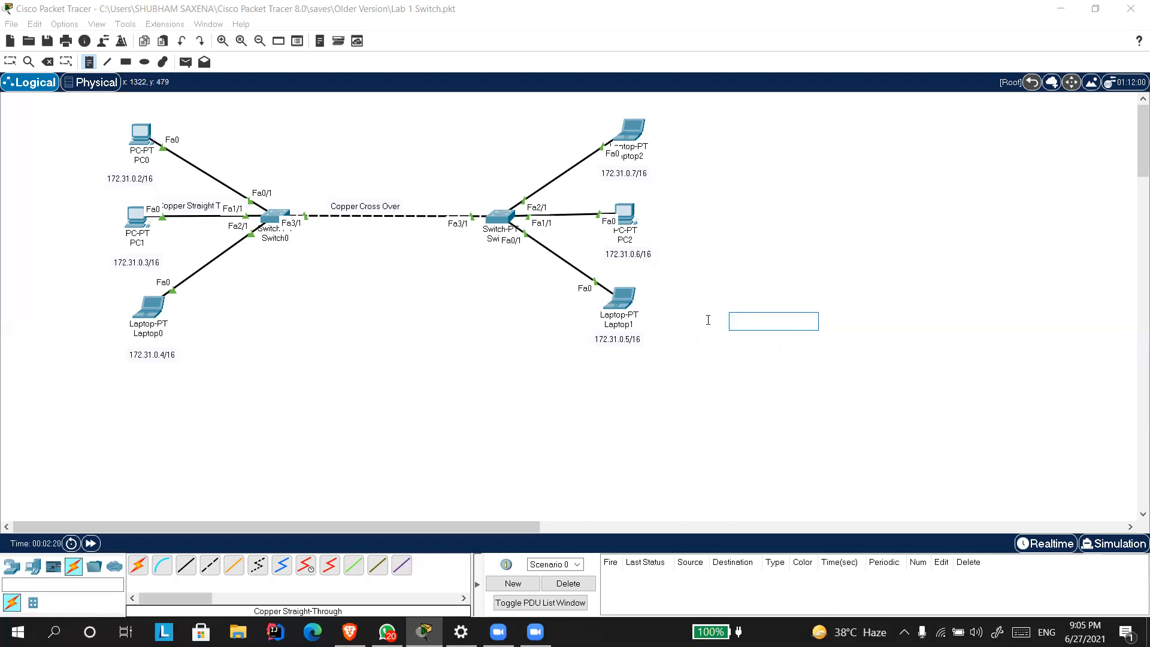
pyautogui.press('Escape')
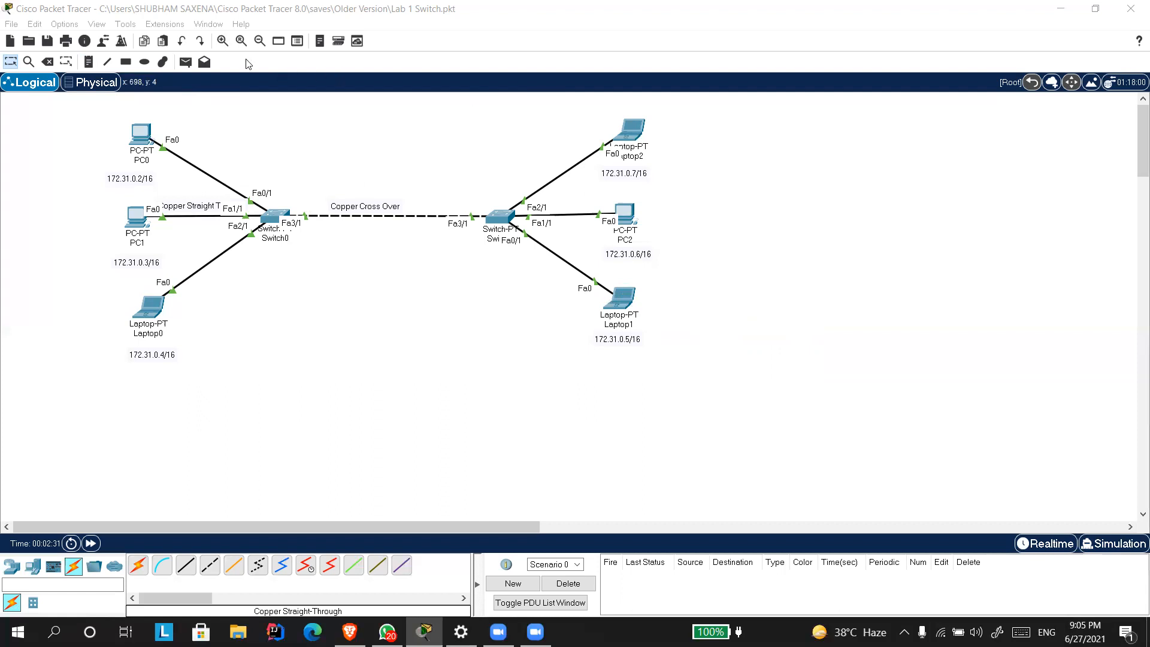
# Place a new note beside PC2 with the lines "/16" and "2 octet-> network".
pyautogui.click(89, 62)
pyautogui.click(731, 234)
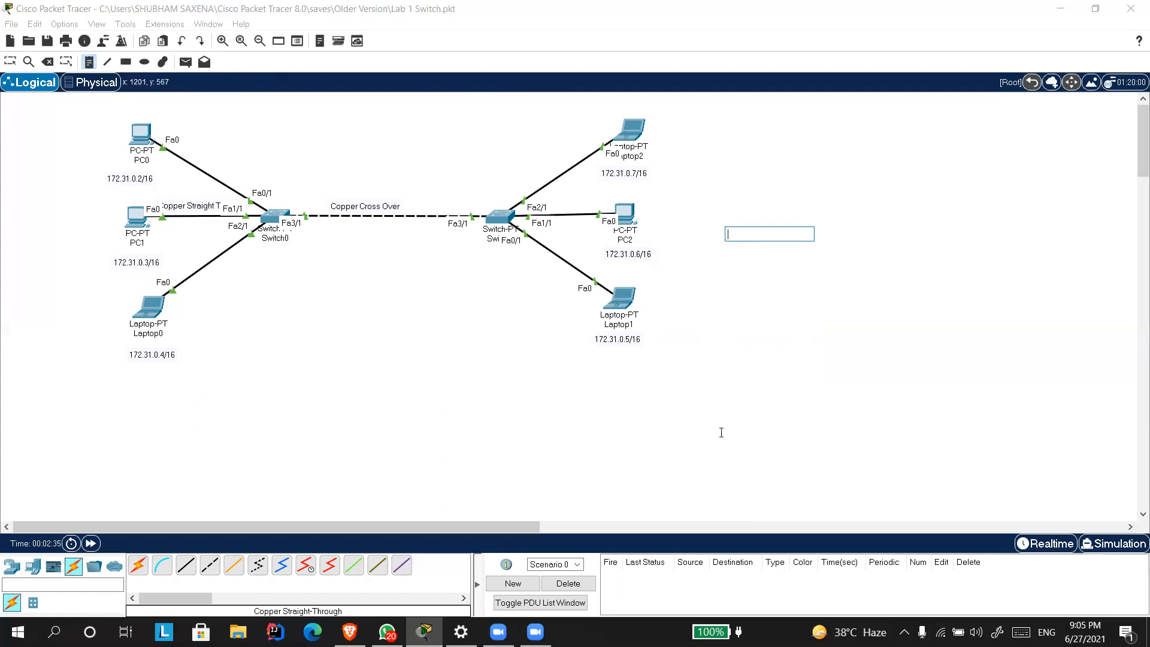
pyautogui.write('/16')
pyautogui.press('Return')
pyautogui.write('2 oc')
pyautogui.write('-> netwrok')
pyautogui.press('BackSpace')
pyautogui.press('BackSpace')
pyautogui.press('BackSpace')
pyautogui.write('ork')
pyautogui.press('Return')
# Add the lines "2 octet -> host address" and "172.31." to the note beside PC2.
pyautogui.write('2 ctect')
pyautogui.press('BackSpace')
pyautogui.press('BackSpace')
pyautogui.press('BackSpace')
pyautogui.press('BackSpace')
pyautogui.write('octe')
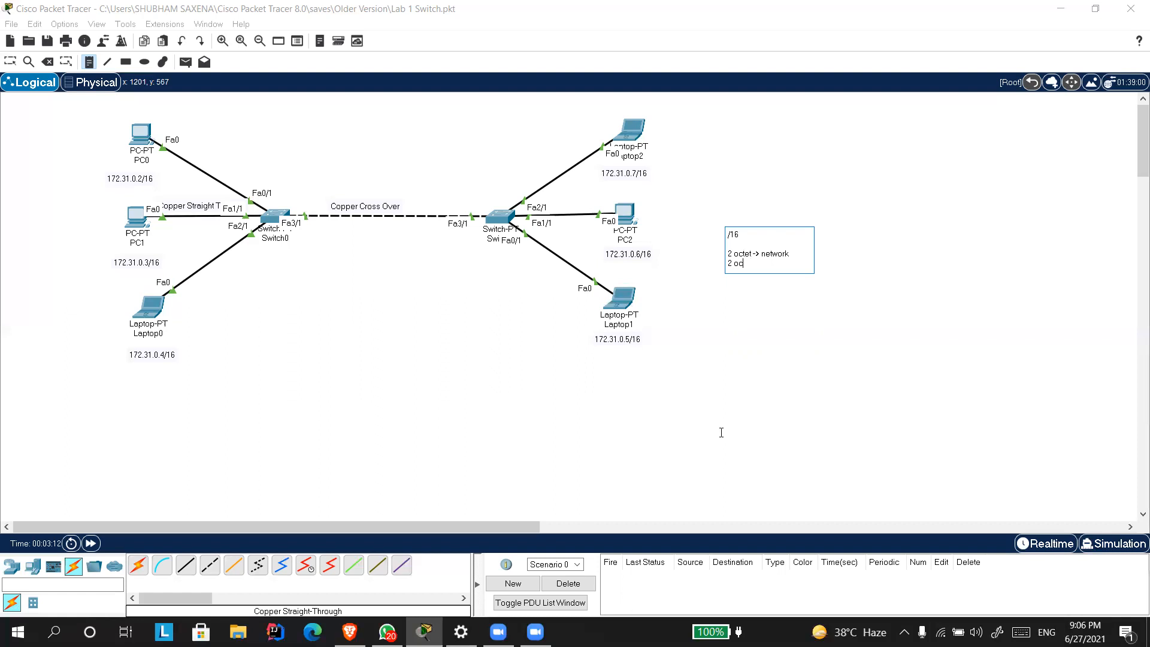
pyautogui.write('t -> host address')
pyautogui.press('Return')
pyautogui.press('Return')
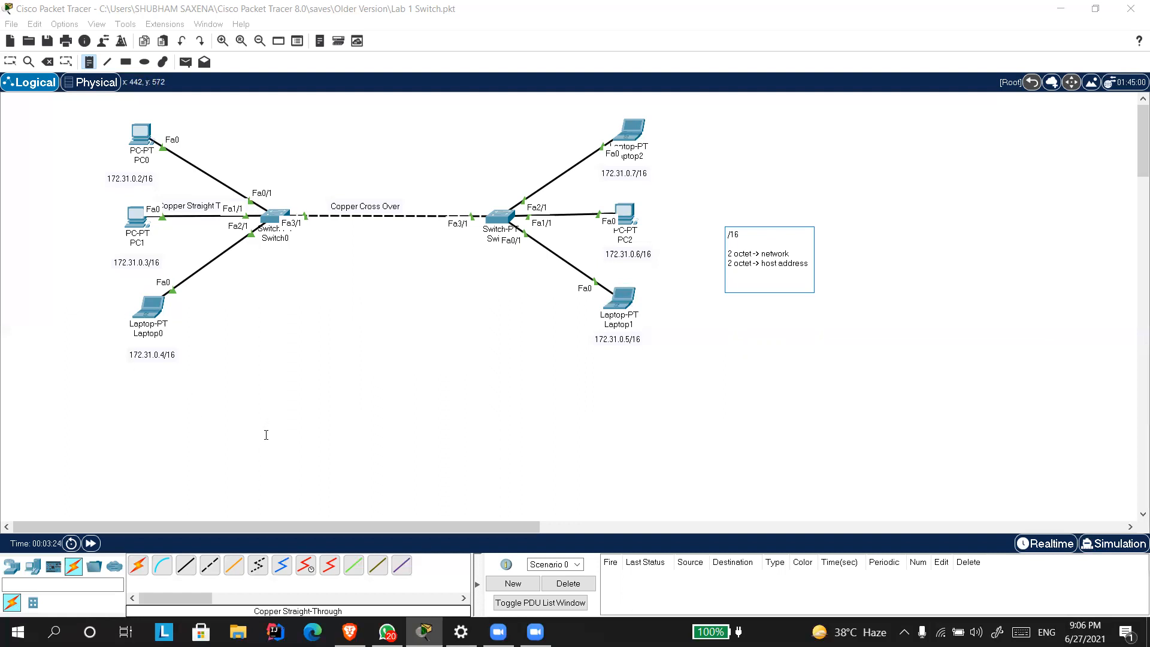
pyautogui.write('172.31.')
pyautogui.click(784, 283)
# Place a second note below the first one with the lines "/16", "172.30.1.5" and "172.31.1.5".
pyautogui.click(744, 338)
pyautogui.click(734, 329)
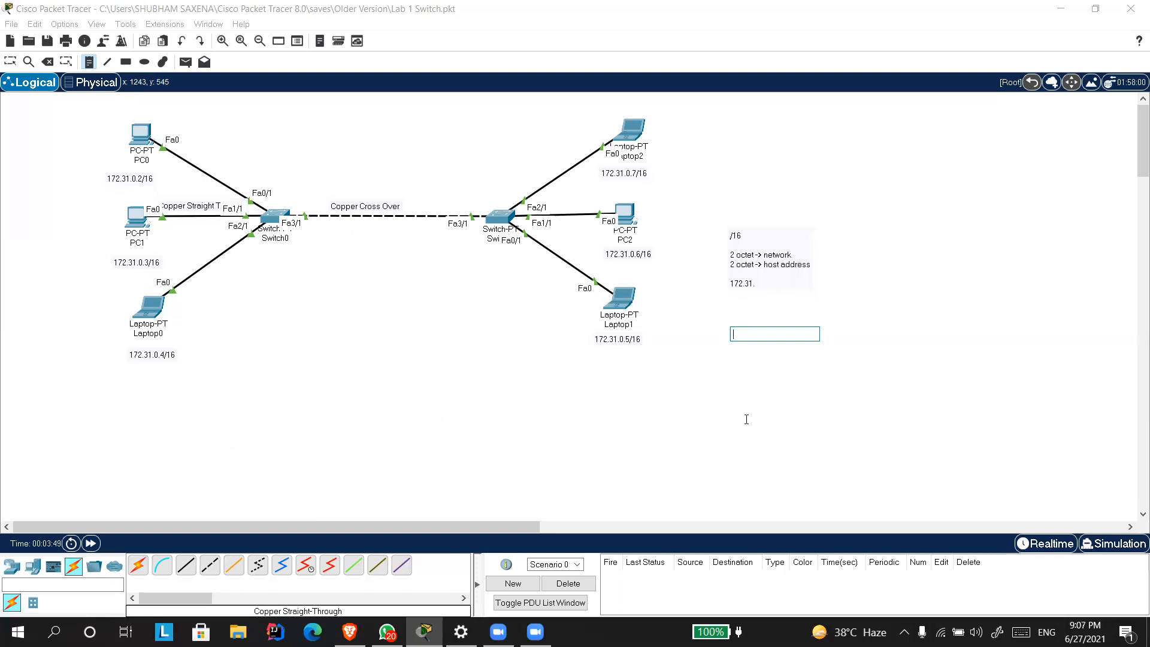
pyautogui.write('/16')
pyautogui.press('Return')
pyautogui.press('Return')
pyautogui.write('172.30.1.5')
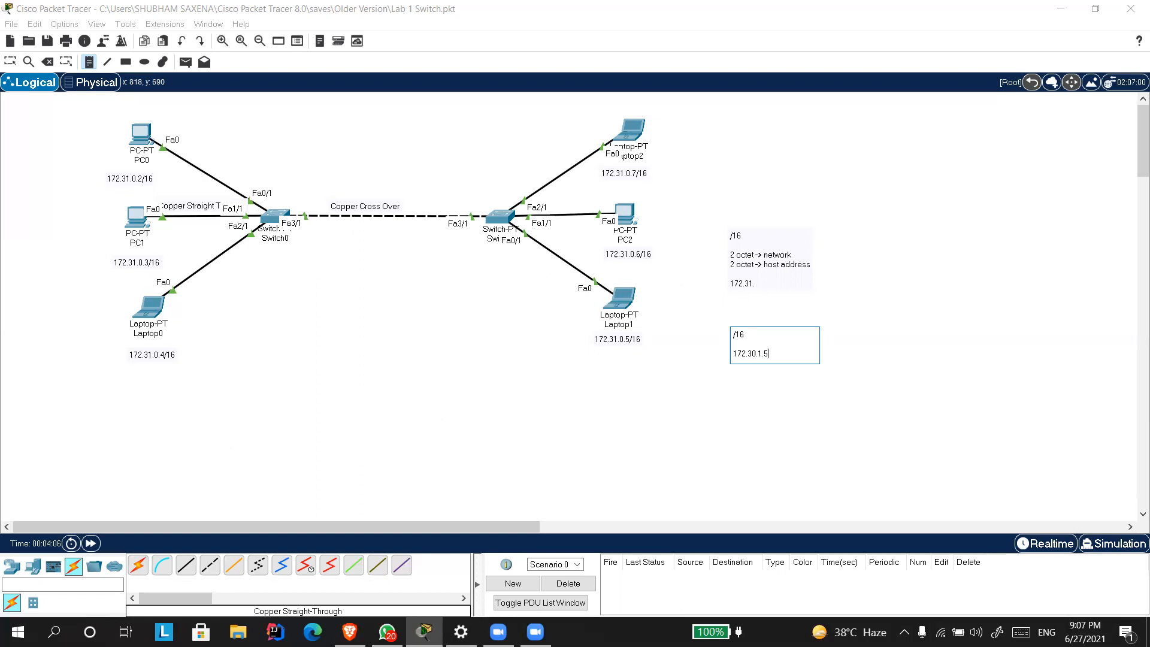
pyautogui.press('Return')
pyautogui.write('172.31')
pyautogui.write('.2')
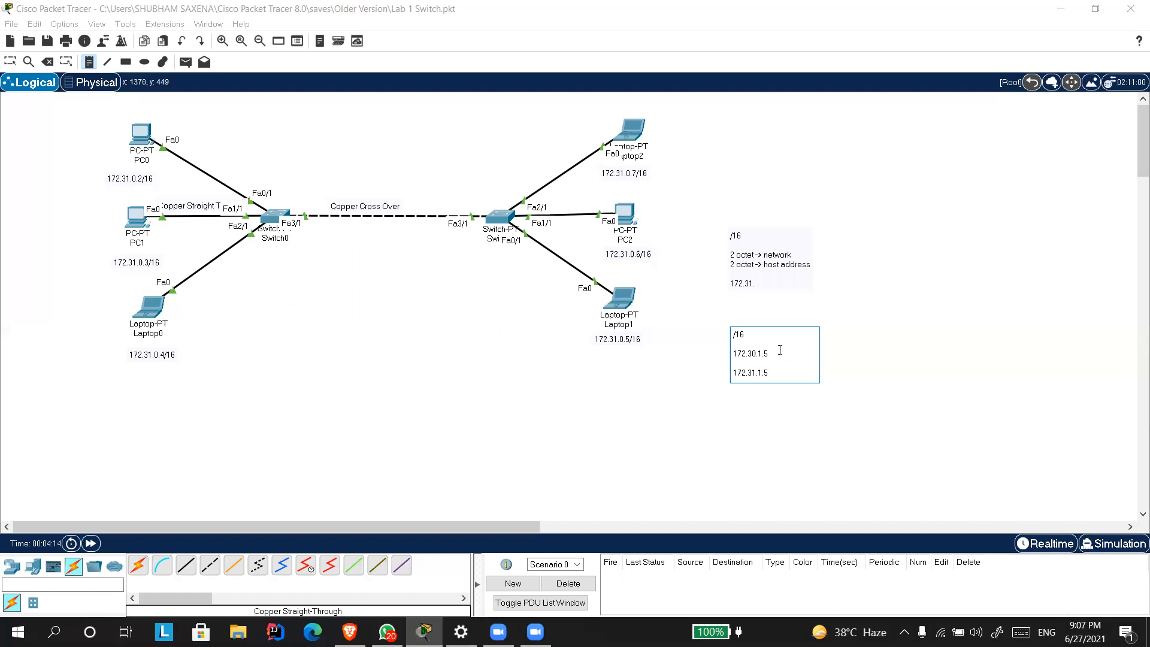
# Append the two network parts 172.30 and 172.31 as separate lines at the end of the second note.
pyautogui.click(775, 376)
pyautogui.press('Return')
pyautogui.press('Return')
pyautogui.write('172.30')
pyautogui.press('Return')
pyautogui.write('172.31')
pyautogui.moveTo(771, 402); pyautogui.dragTo(727, 390)
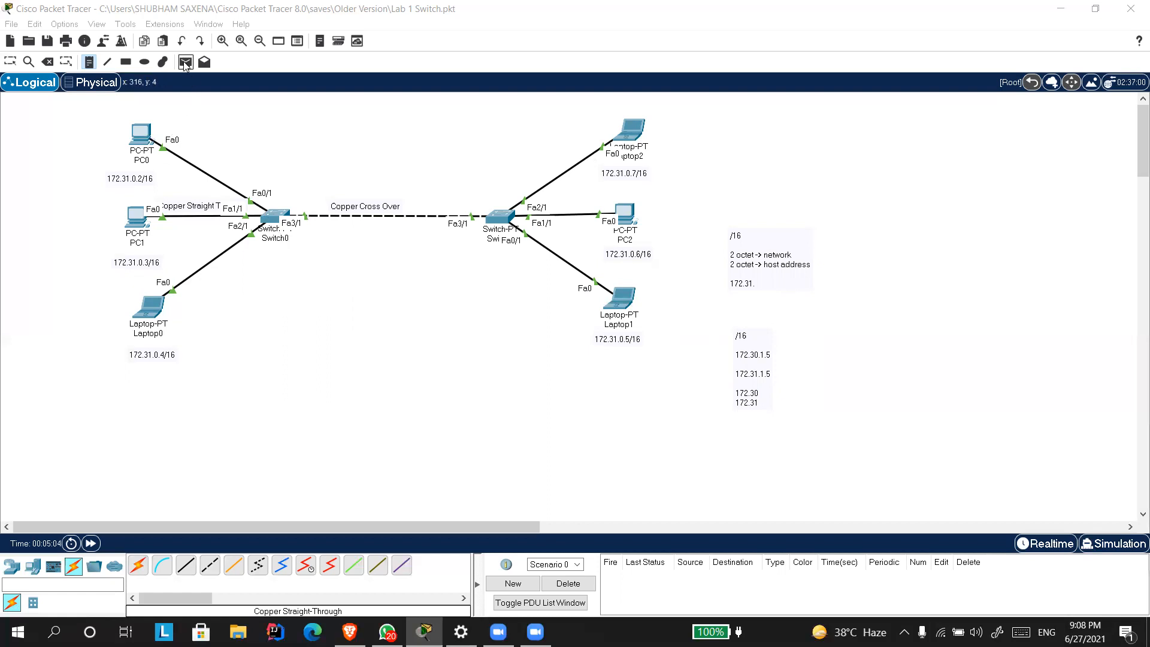
# Switch to simulation mode and delete both addressing notes from the workspace.
pyautogui.click(1112, 543)
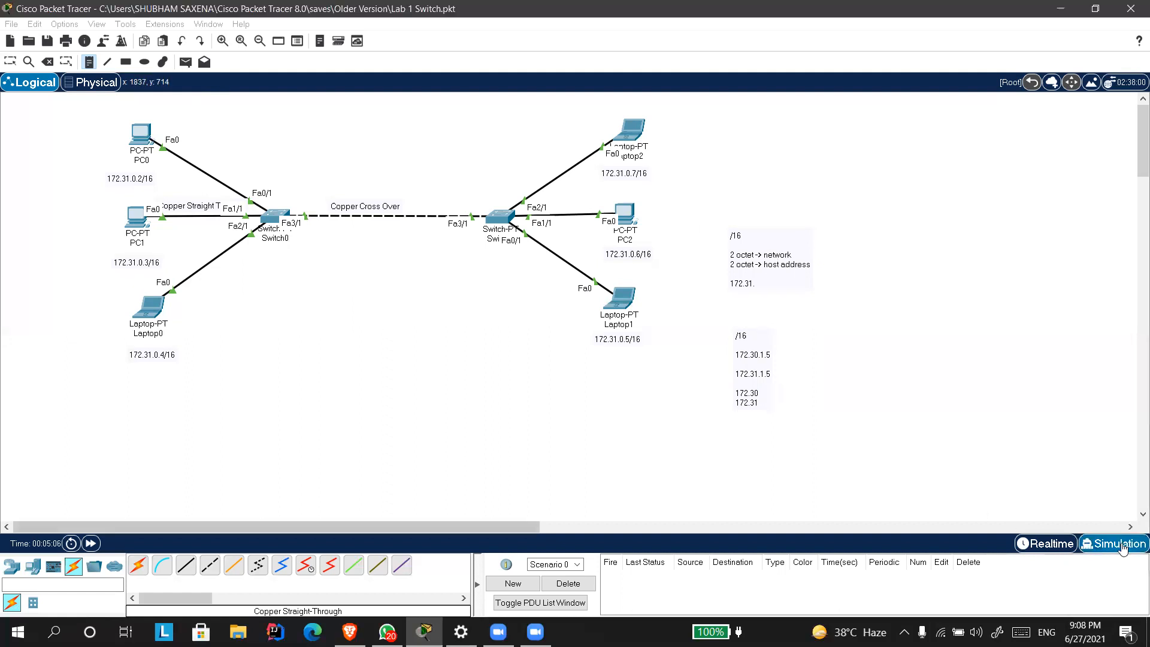
pyautogui.moveTo(839, 441); pyautogui.dragTo(720, 229)
pyautogui.press('Delete')
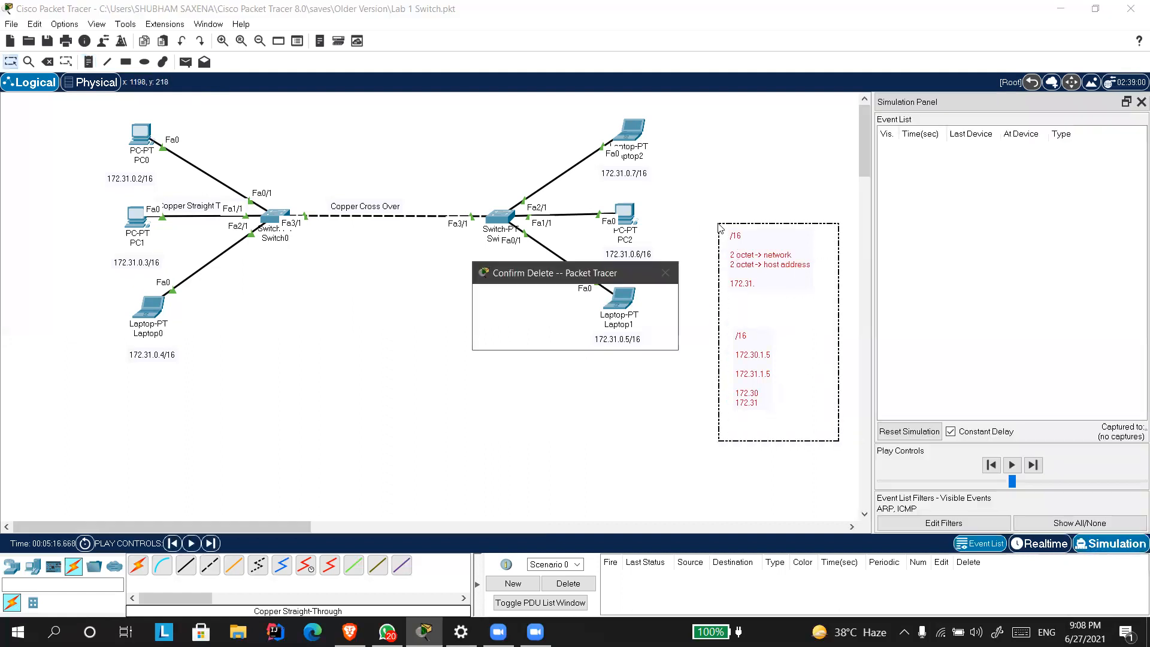
pyautogui.press('Return')
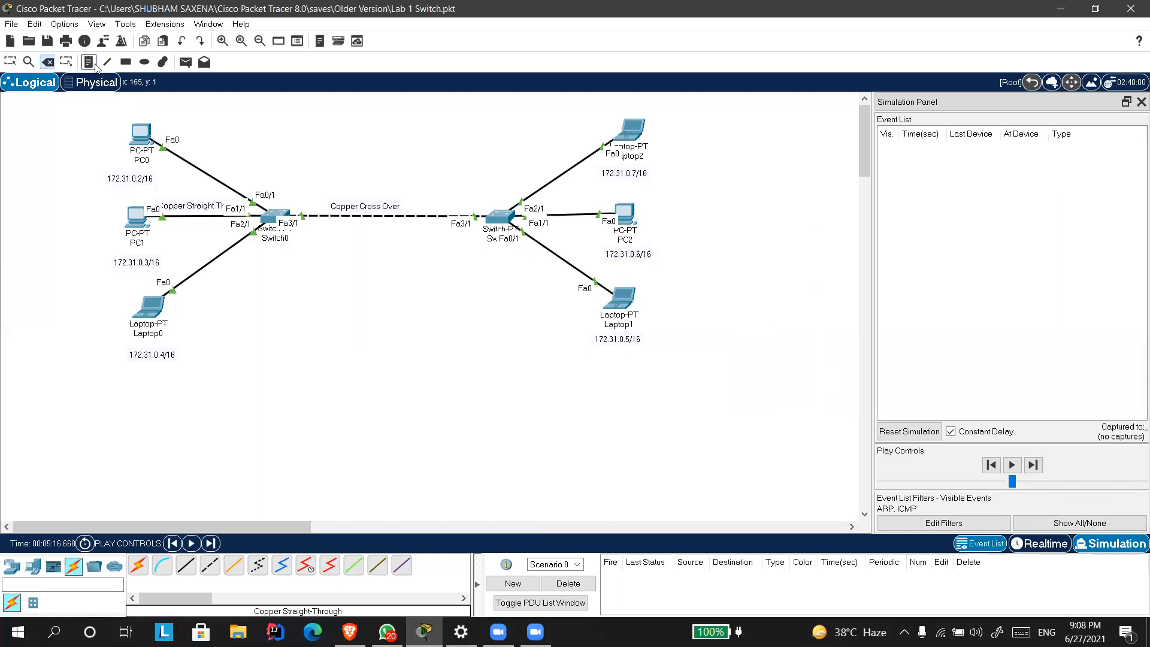
# Add a simple PDU from PC0 to Laptop1.
pyautogui.click(186, 62)
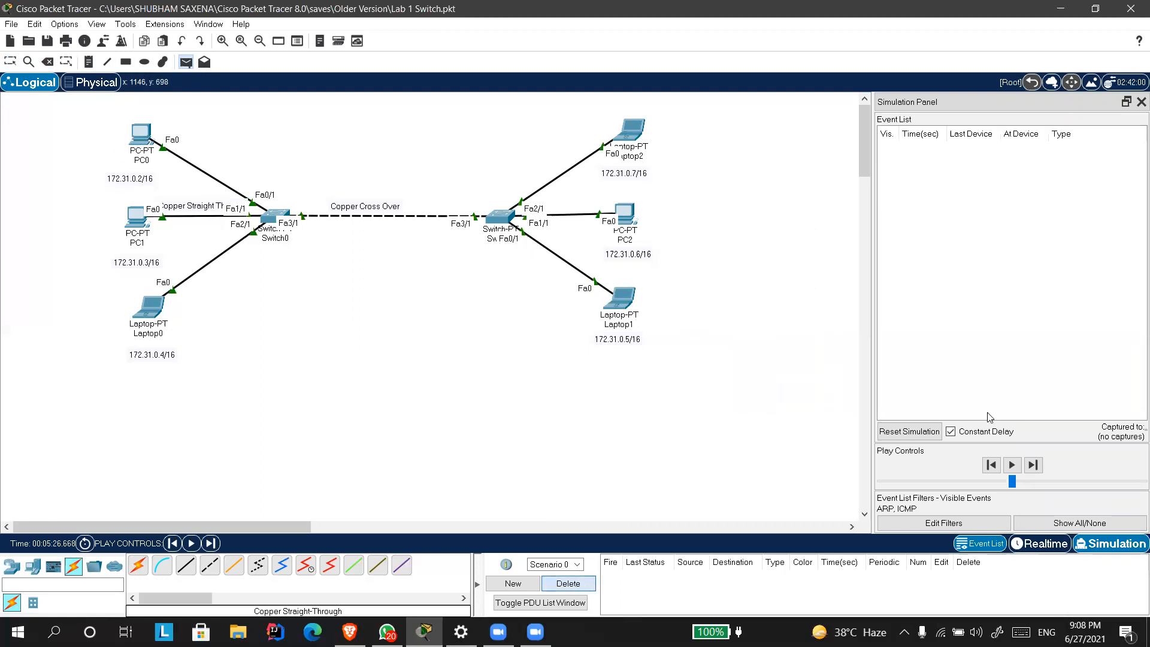
pyautogui.click(142, 143)
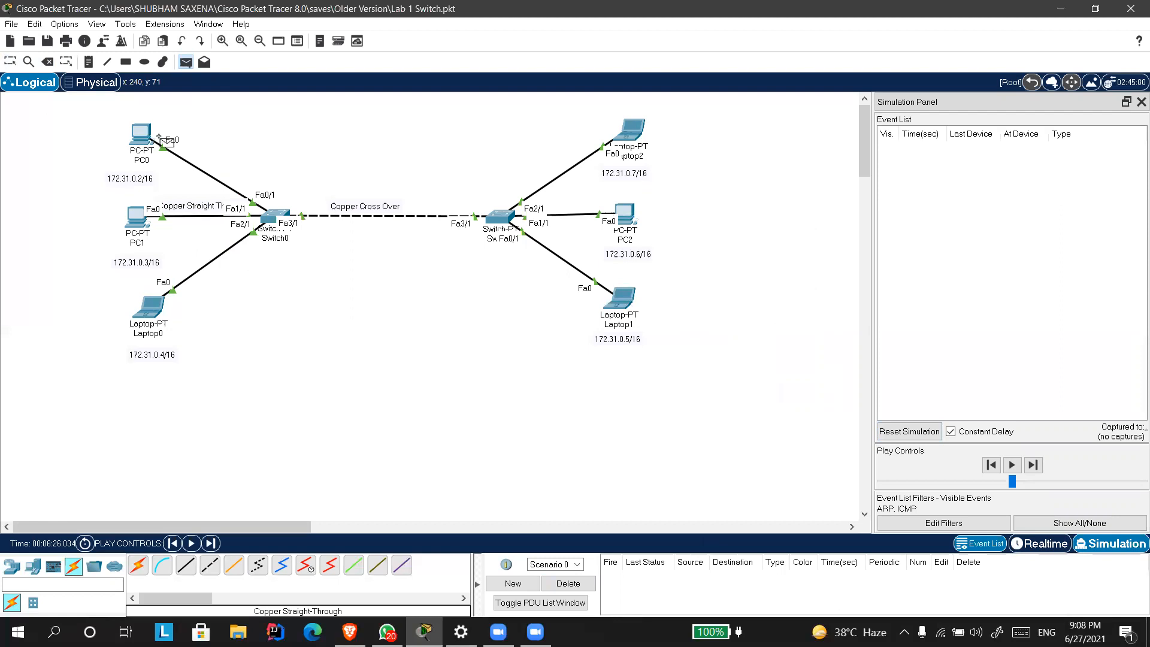
pyautogui.click(622, 298)
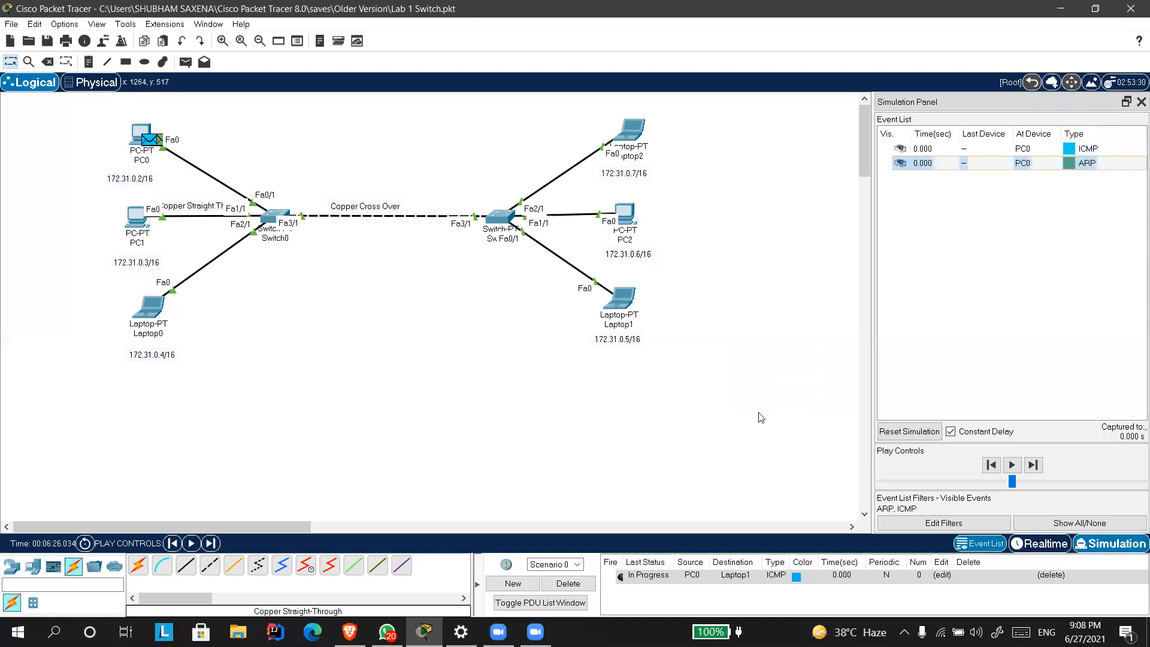
# Advance the simulation event by event until the ARP reply from Laptop1 reaches Switch1.
pyautogui.click(1033, 465)
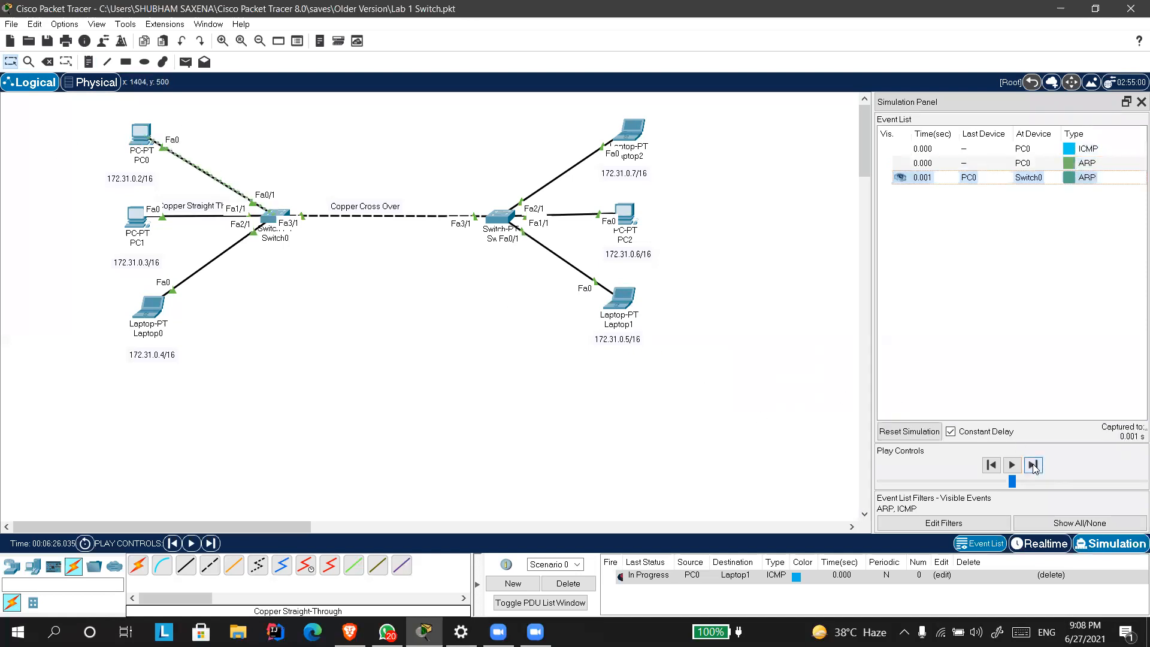
pyautogui.click(1032, 466)
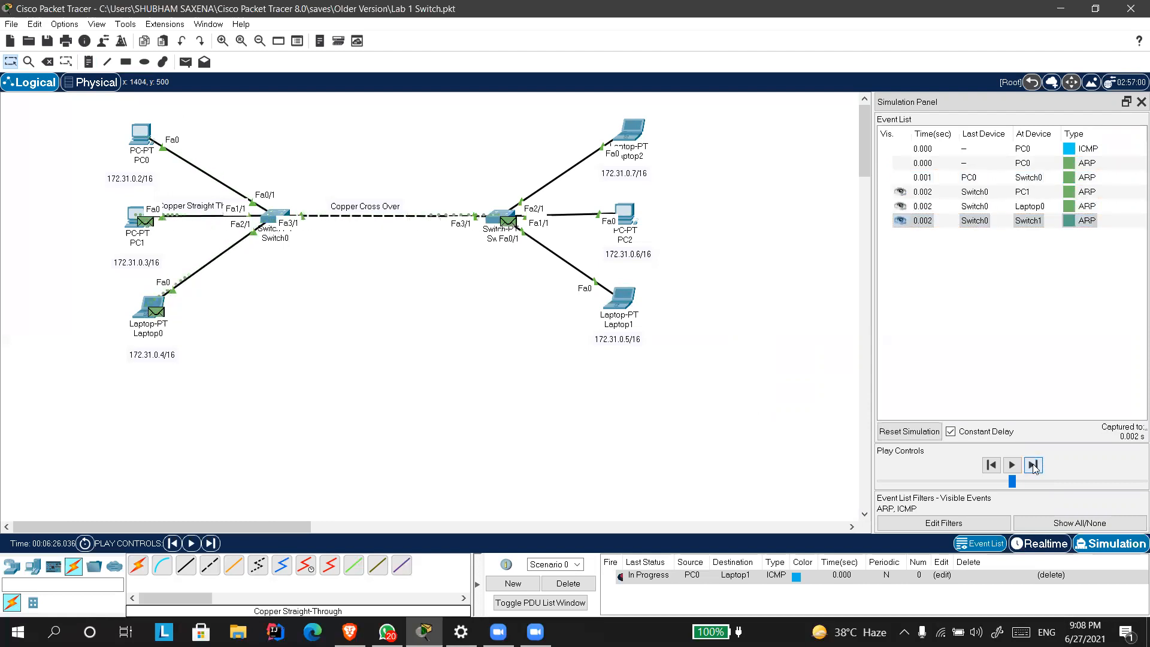
pyautogui.click(1032, 465)
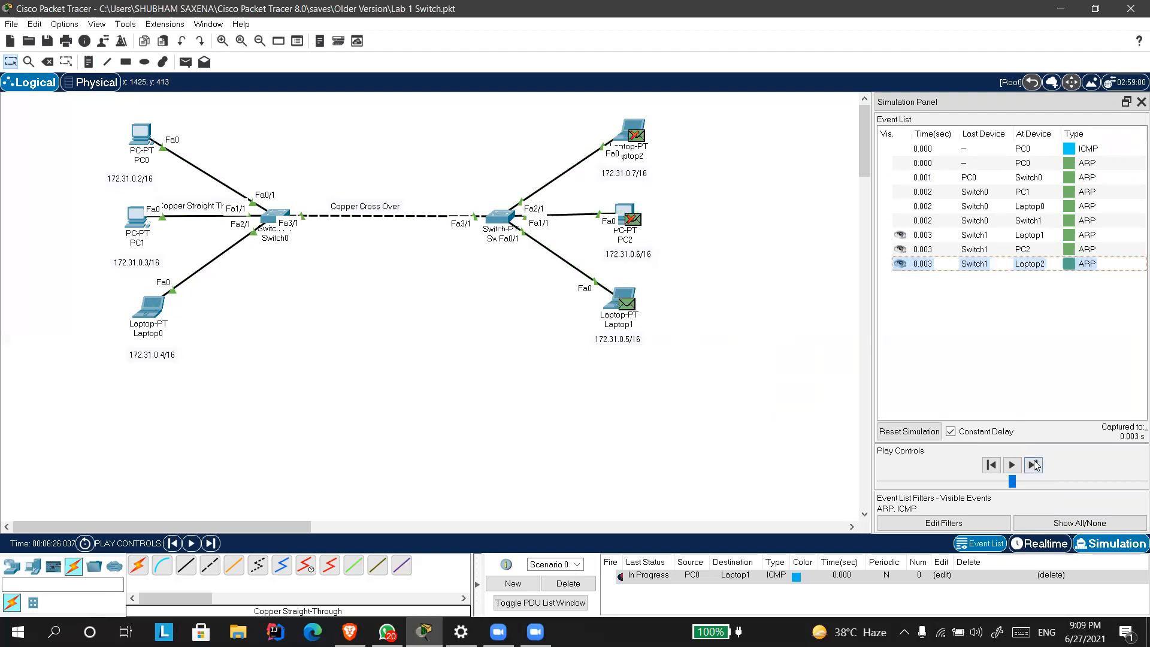
pyautogui.click(1033, 465)
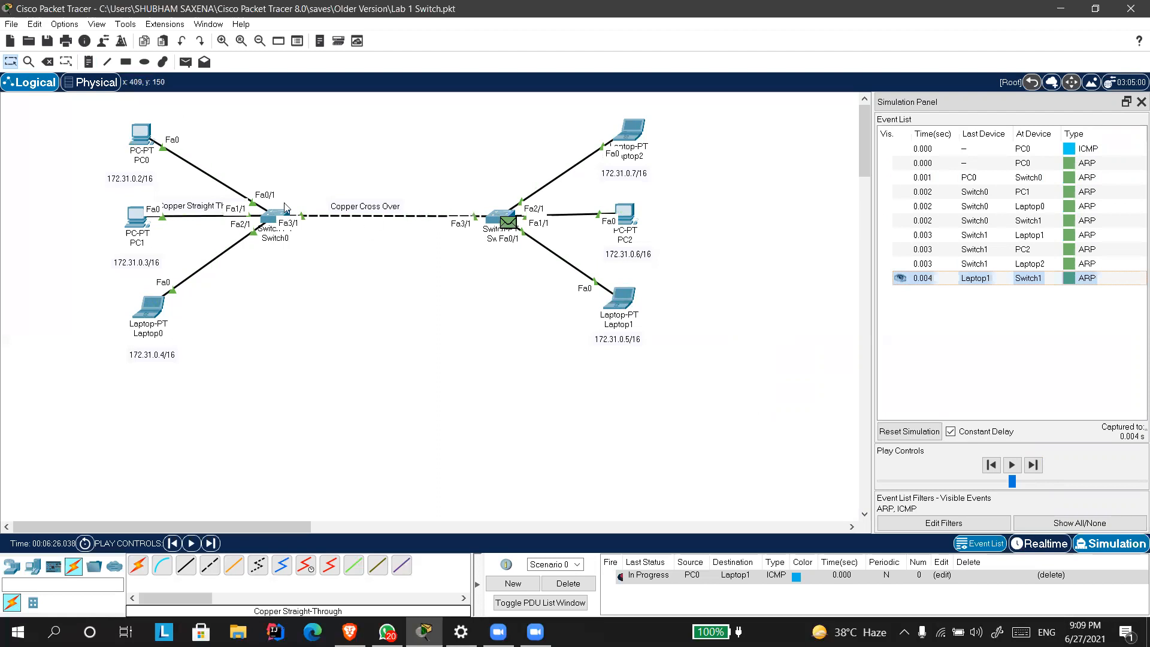
# Advance the simulation event by event through the ARP reply to PC0 until the ICMP request reaches Laptop1.
pyautogui.click(1033, 465)
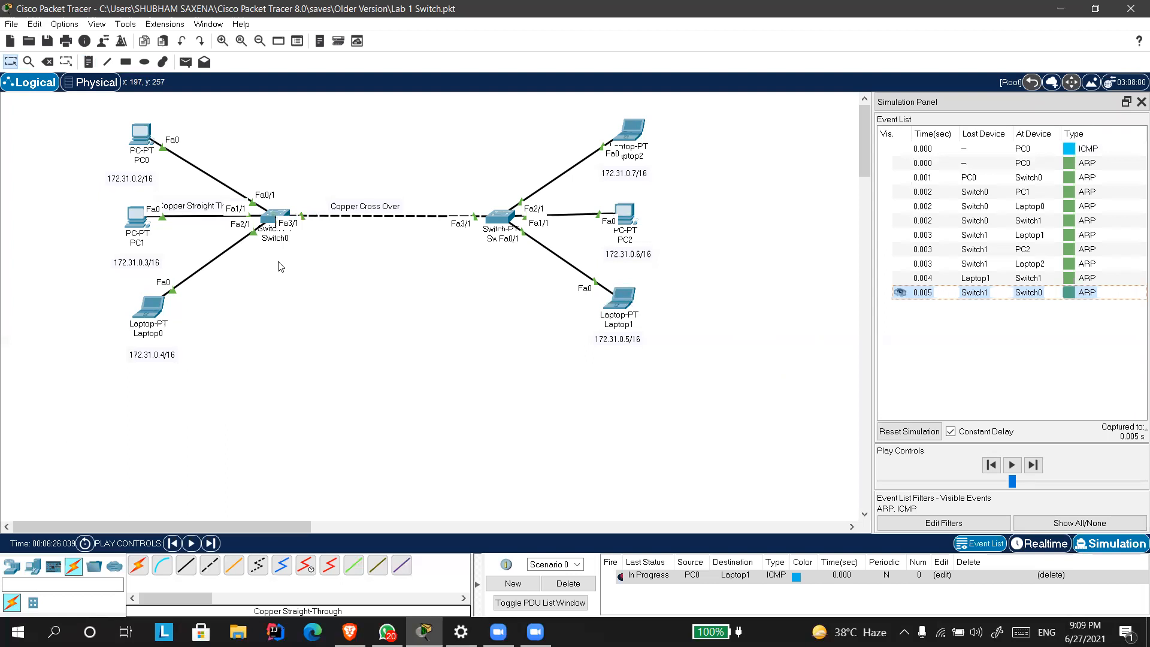
pyautogui.click(1028, 465)
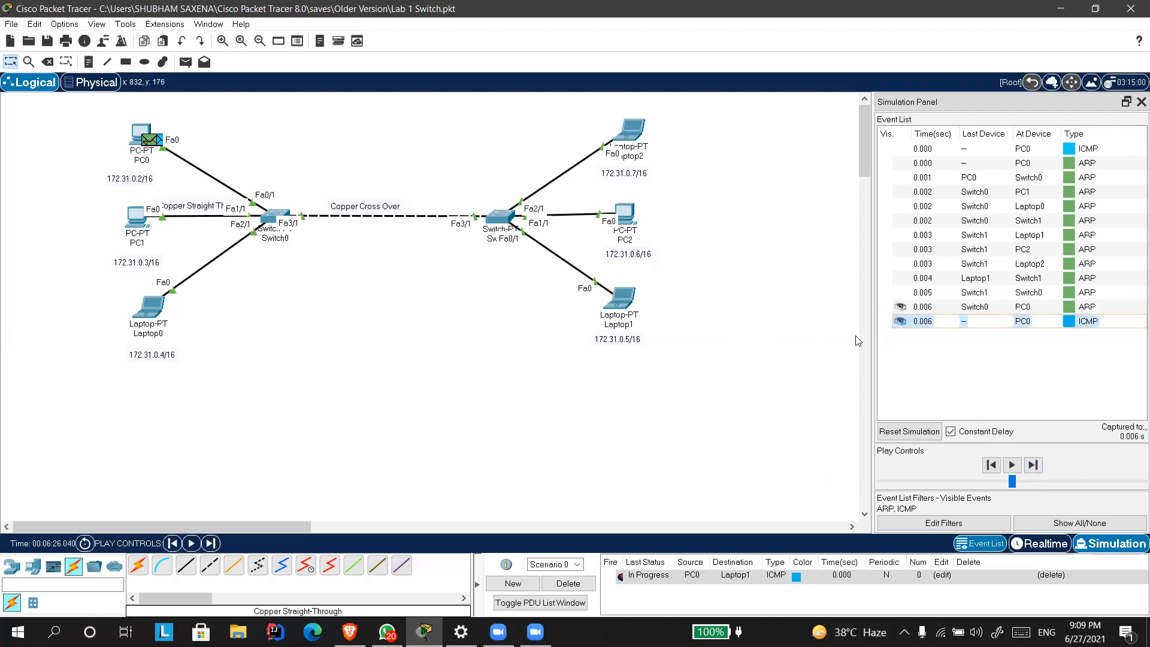
pyautogui.click(1033, 464)
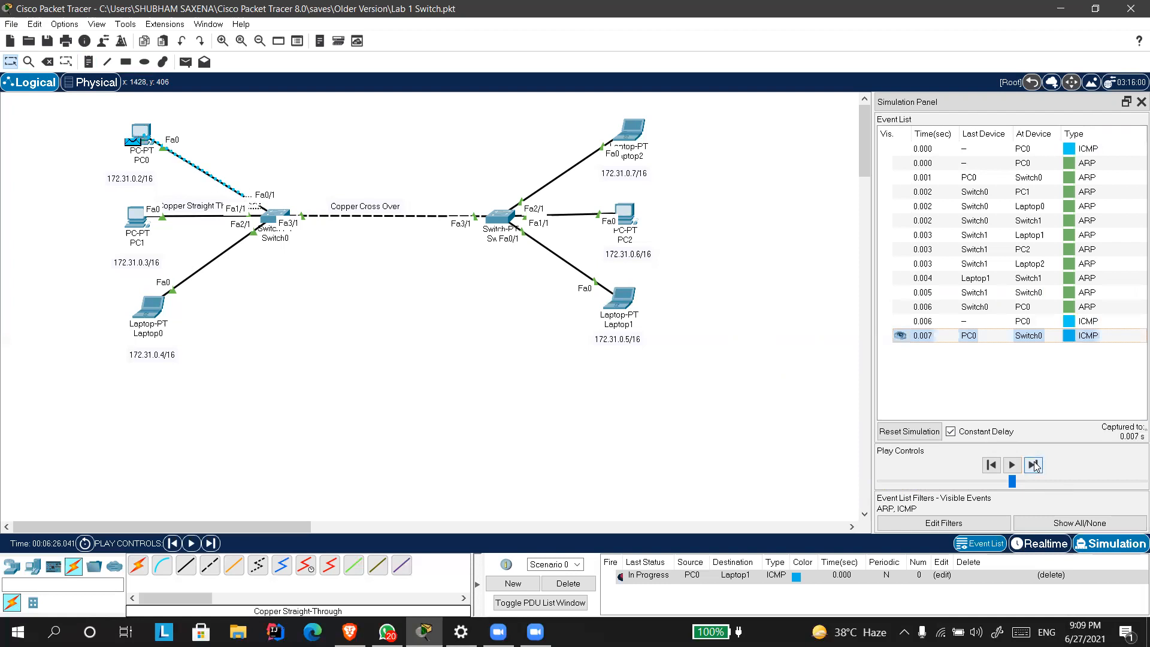
pyautogui.click(1032, 464)
pyautogui.click(1032, 465)
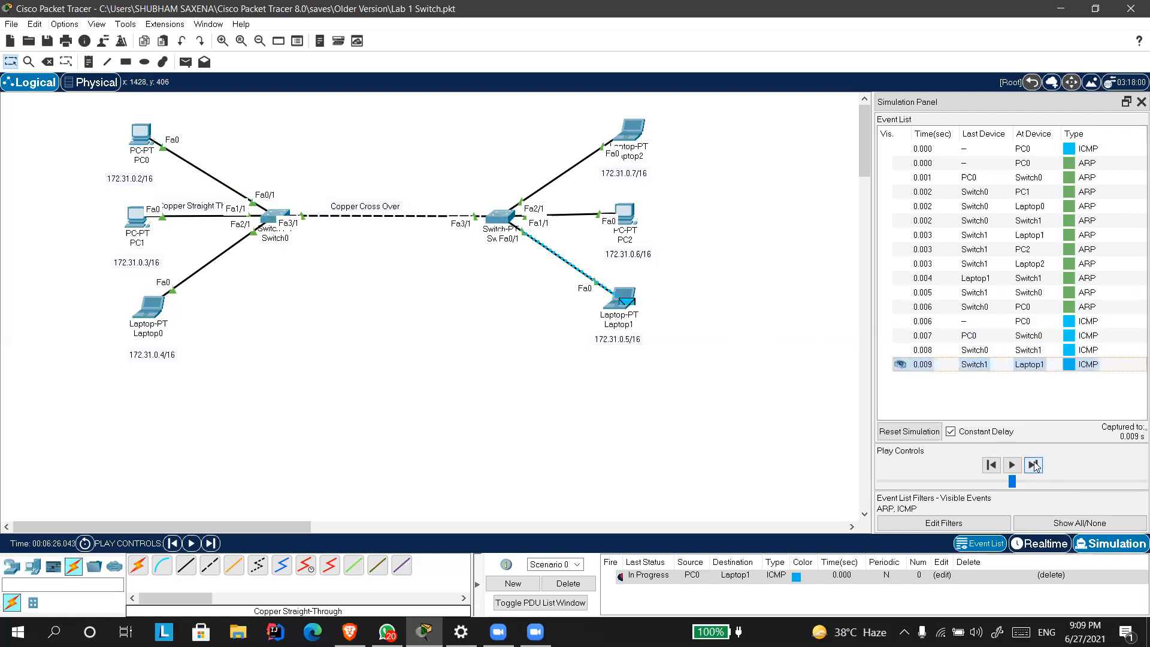
# Advance the simulation event by event until the ICMP reply from Laptop1 arrives back at PC0.
pyautogui.click(1033, 464)
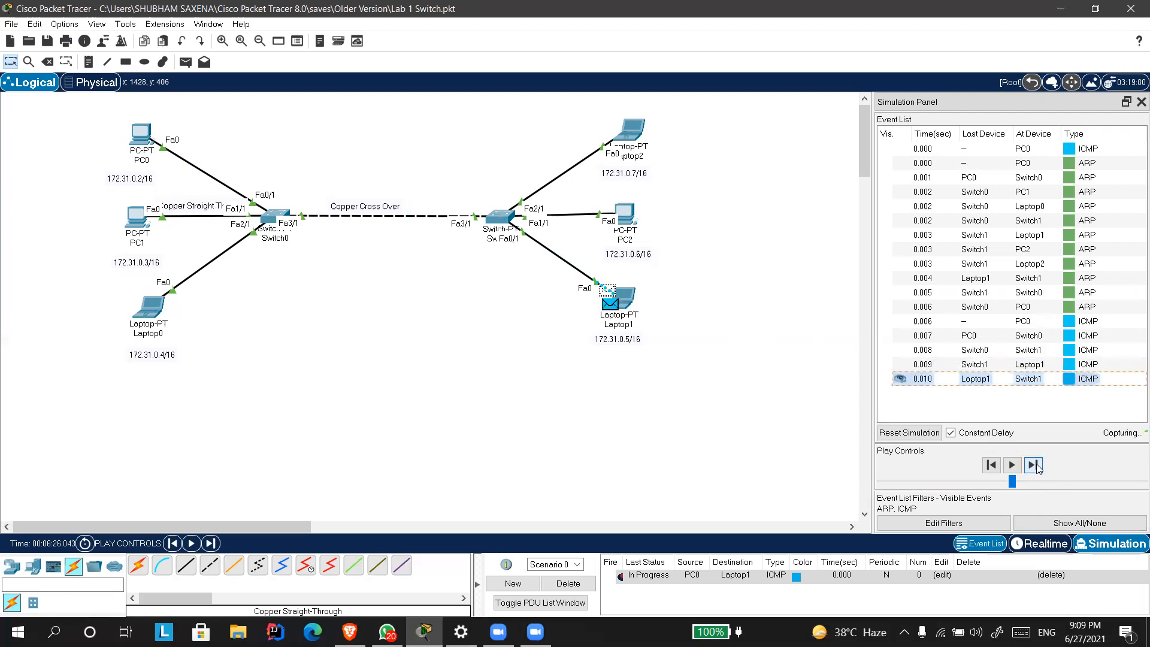
pyautogui.click(1032, 465)
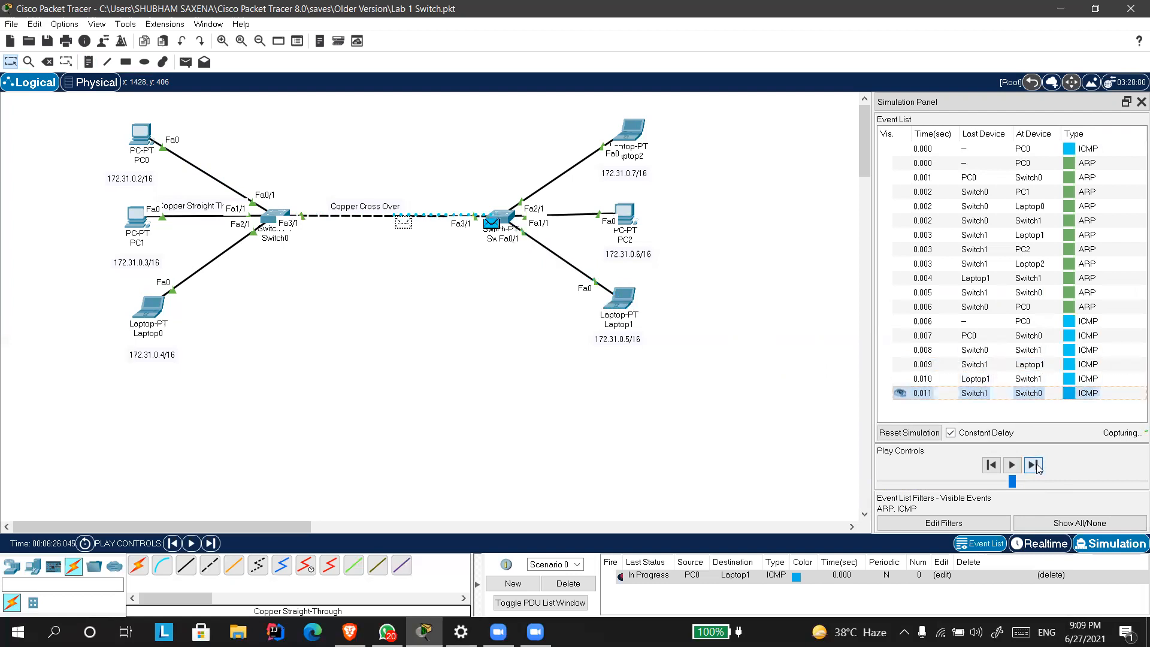
pyautogui.click(1033, 465)
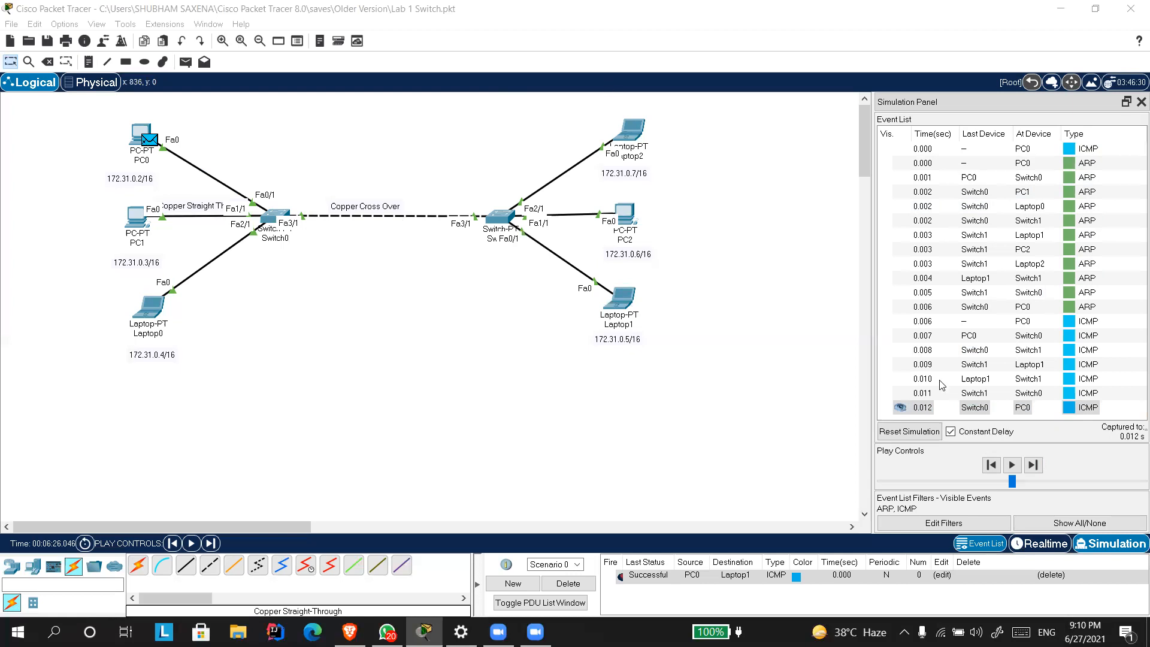
# Delete the current PDU scenario and add a new simple PDU from PC0 to Laptop1.
pyautogui.click(547, 584)
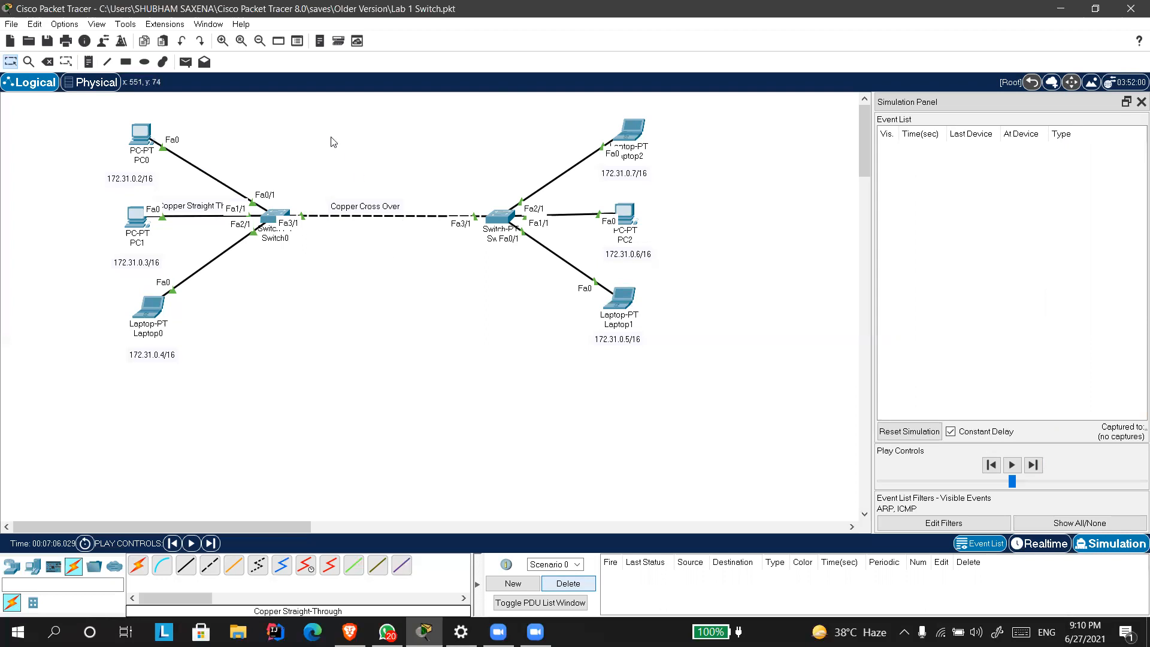
pyautogui.click(186, 62)
pyautogui.click(146, 153)
pyautogui.click(271, 218)
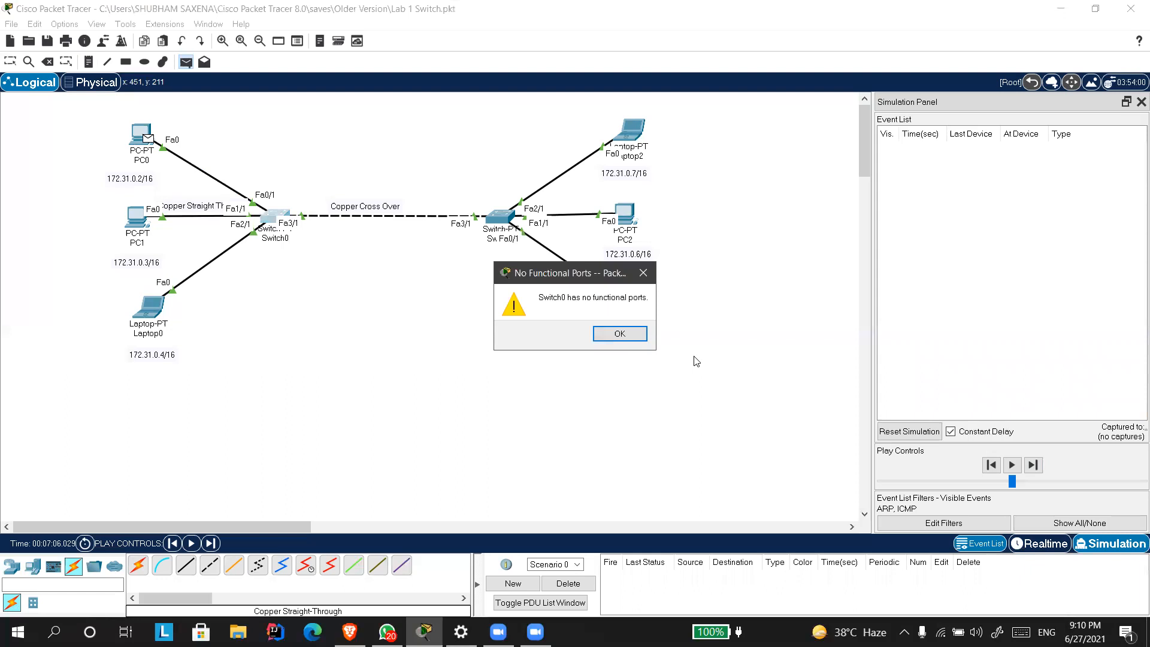
pyautogui.click(643, 273)
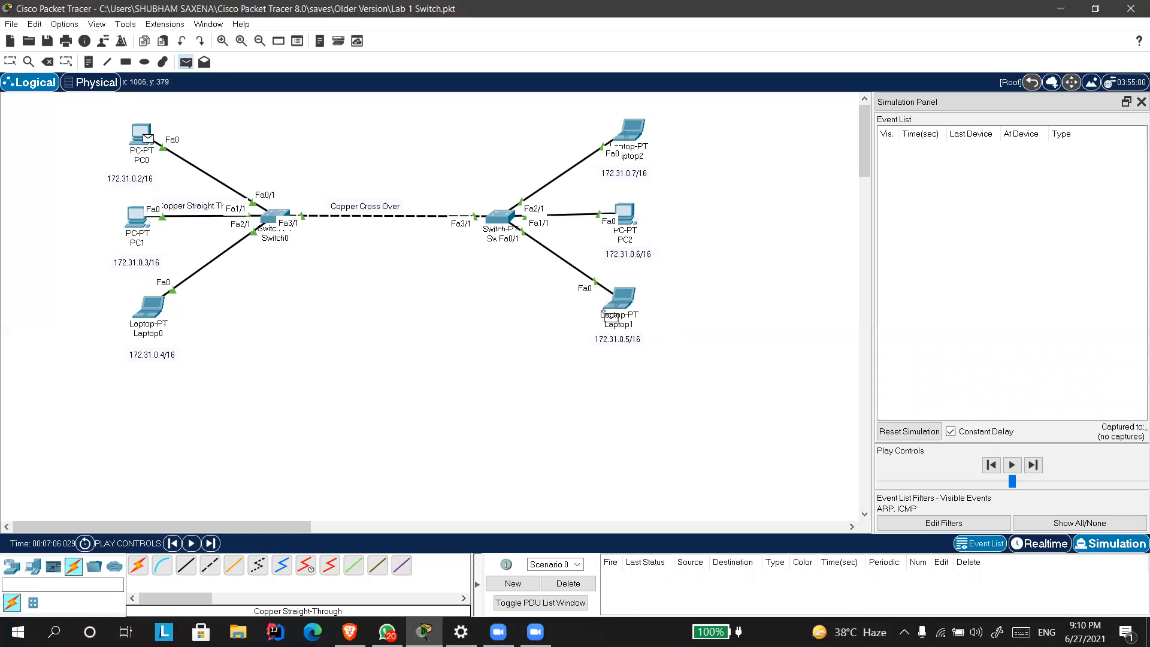
pyautogui.click(609, 316)
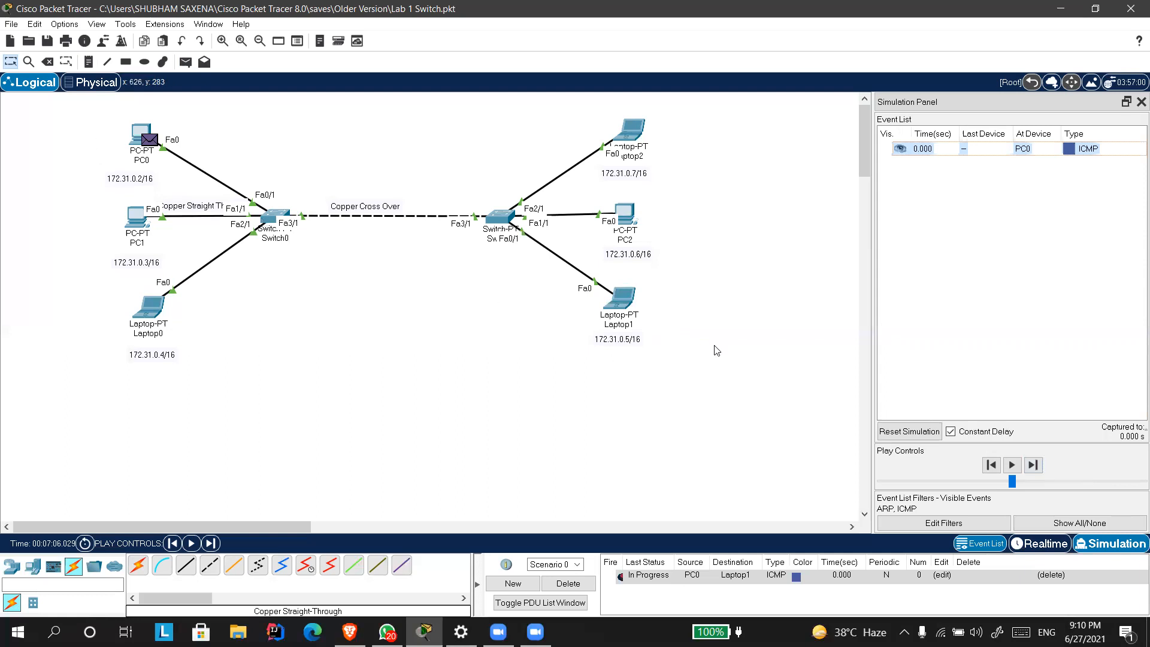
# Step the second ping through its simulation events until the ICMP reply from Laptop1 reaches Switch0.
pyautogui.click(1034, 466)
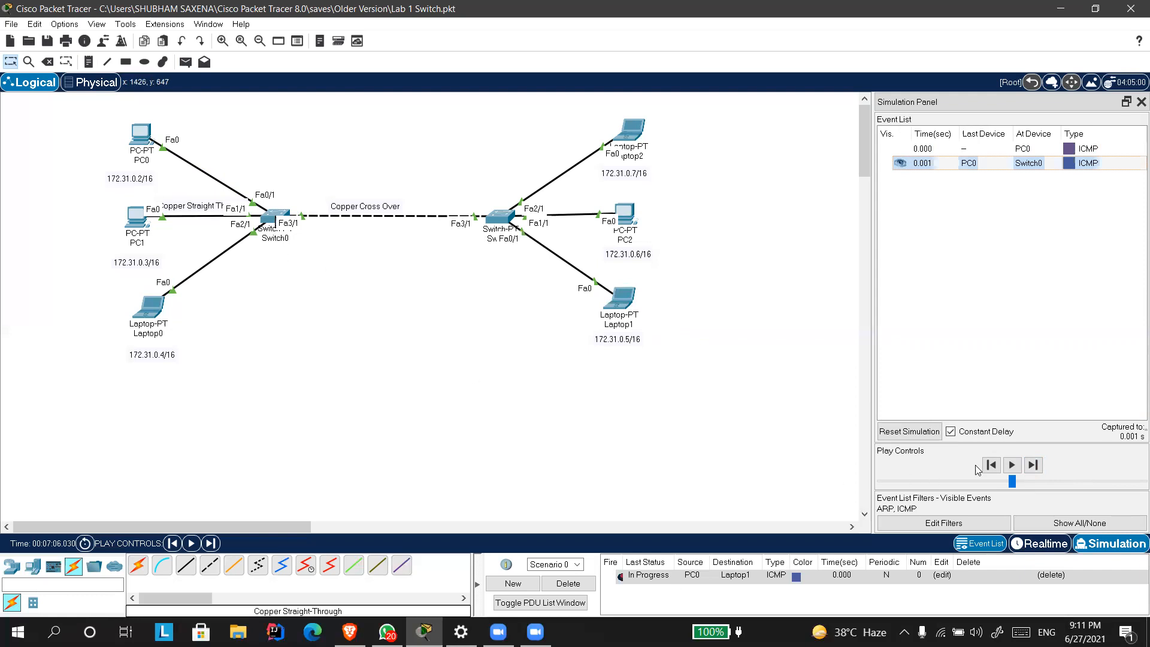
pyautogui.click(1033, 465)
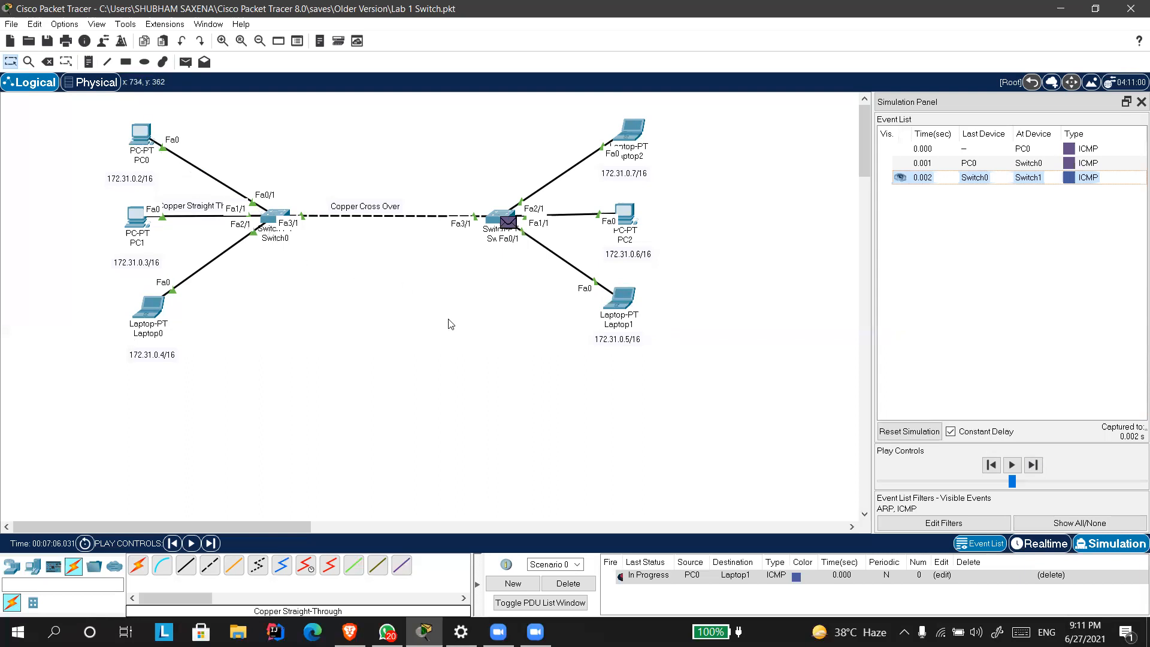
pyautogui.click(1030, 470)
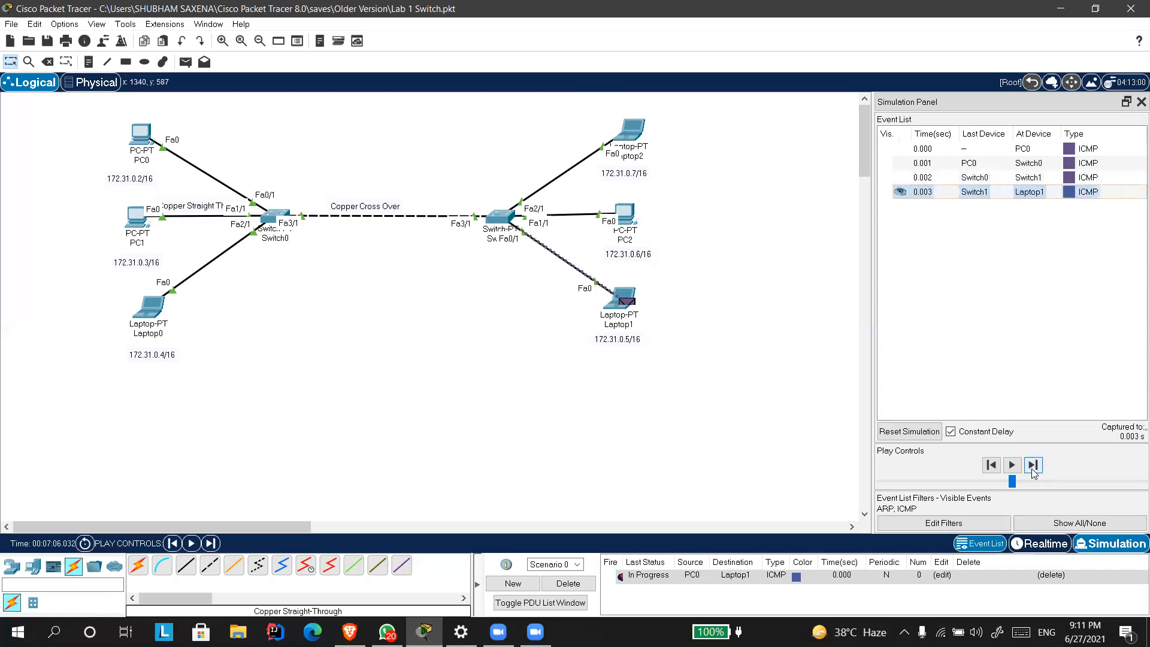
pyautogui.click(1032, 467)
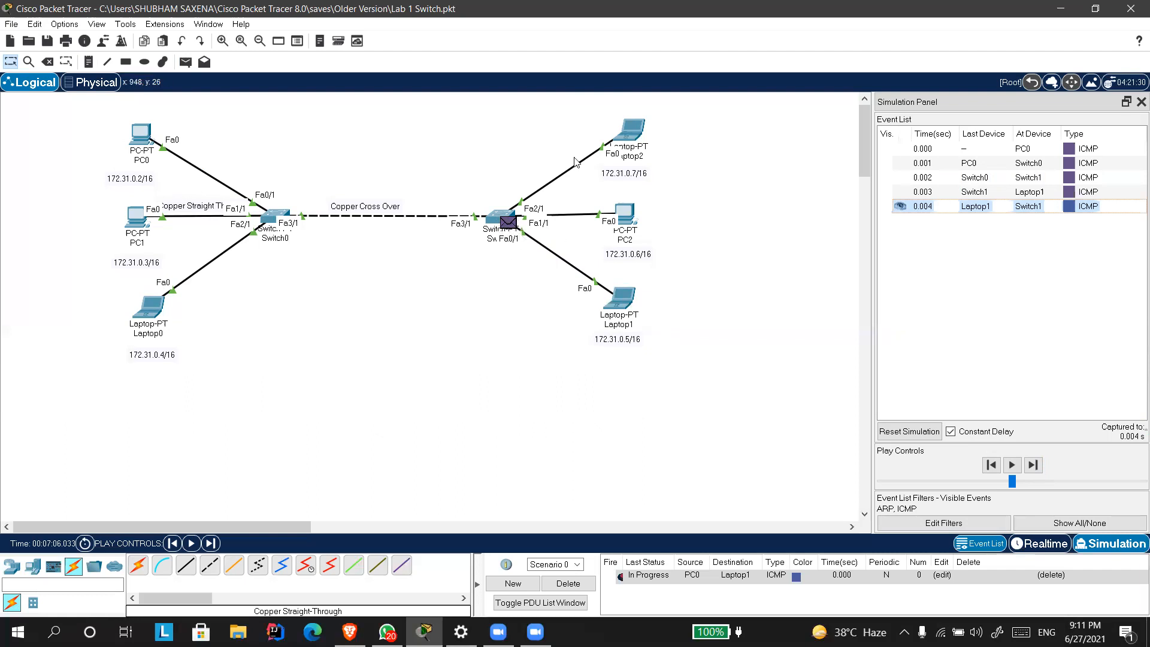
pyautogui.click(1033, 465)
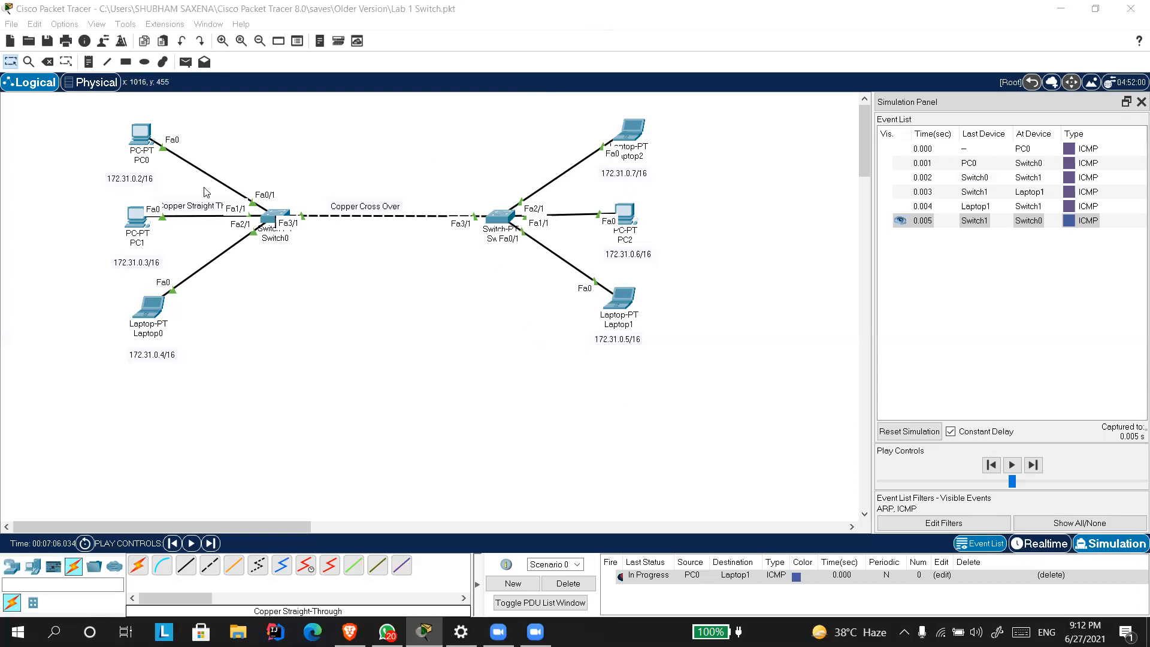
# Open the file Lab 4 Router with 2 Subnets.pkt without saving the current network.
pyautogui.click(12, 24)
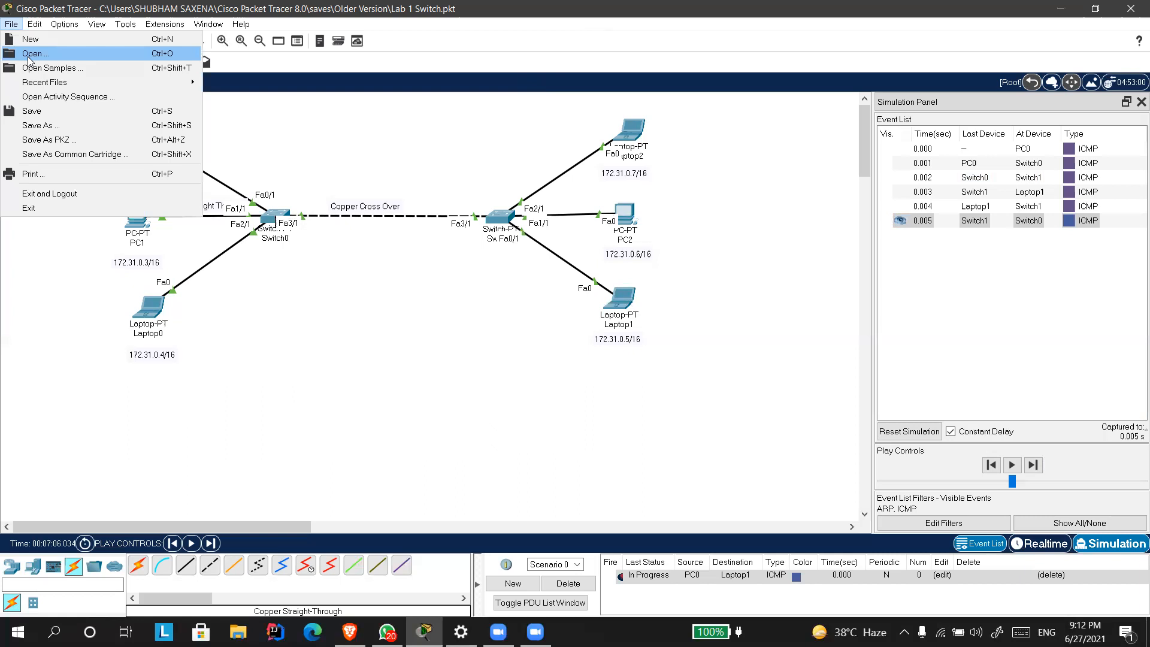
pyautogui.click(31, 54)
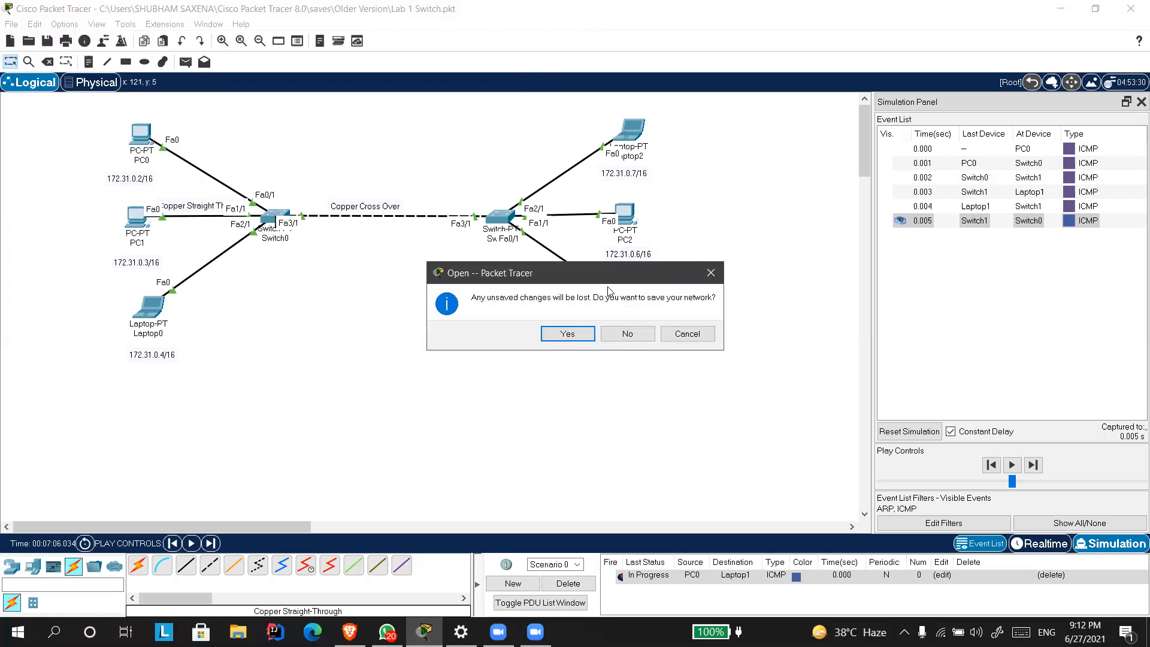
pyautogui.click(633, 334)
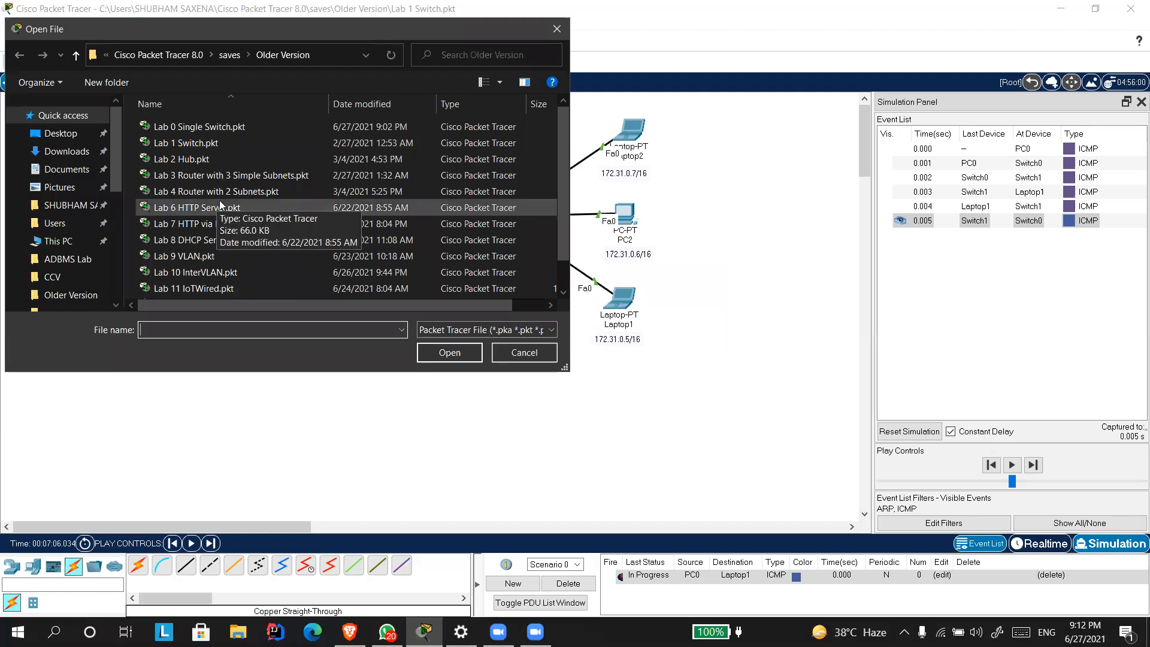
pyautogui.scroll(-1, 222, 204)
pyautogui.scroll(1, 228, 215)
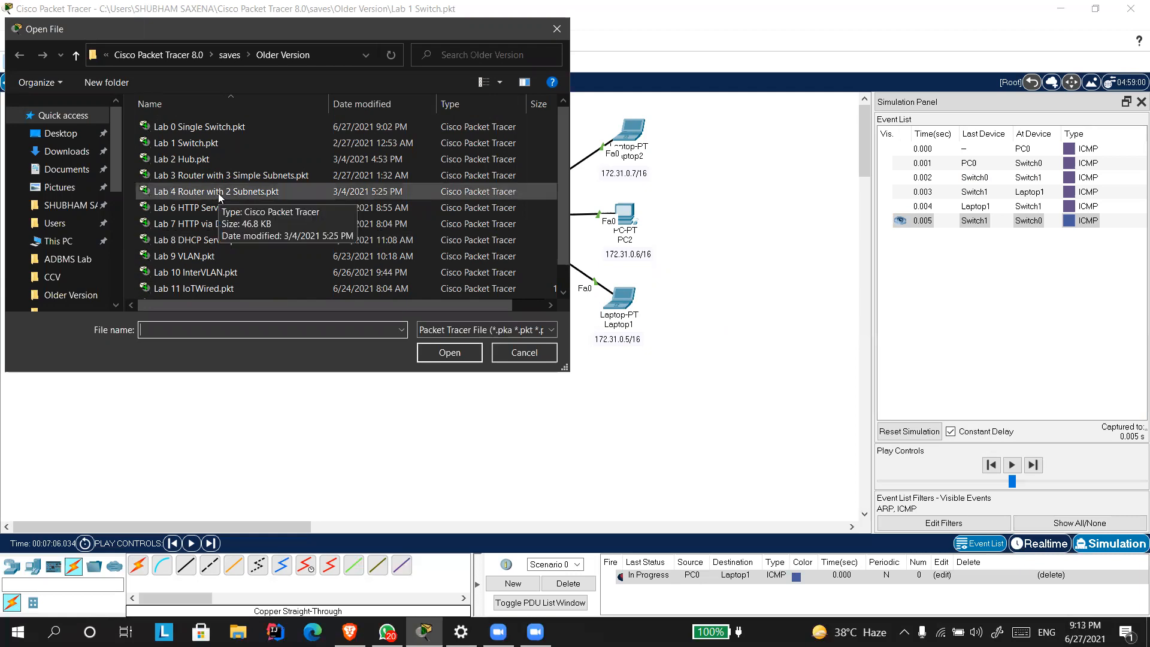
pyautogui.doubleClick(218, 191)
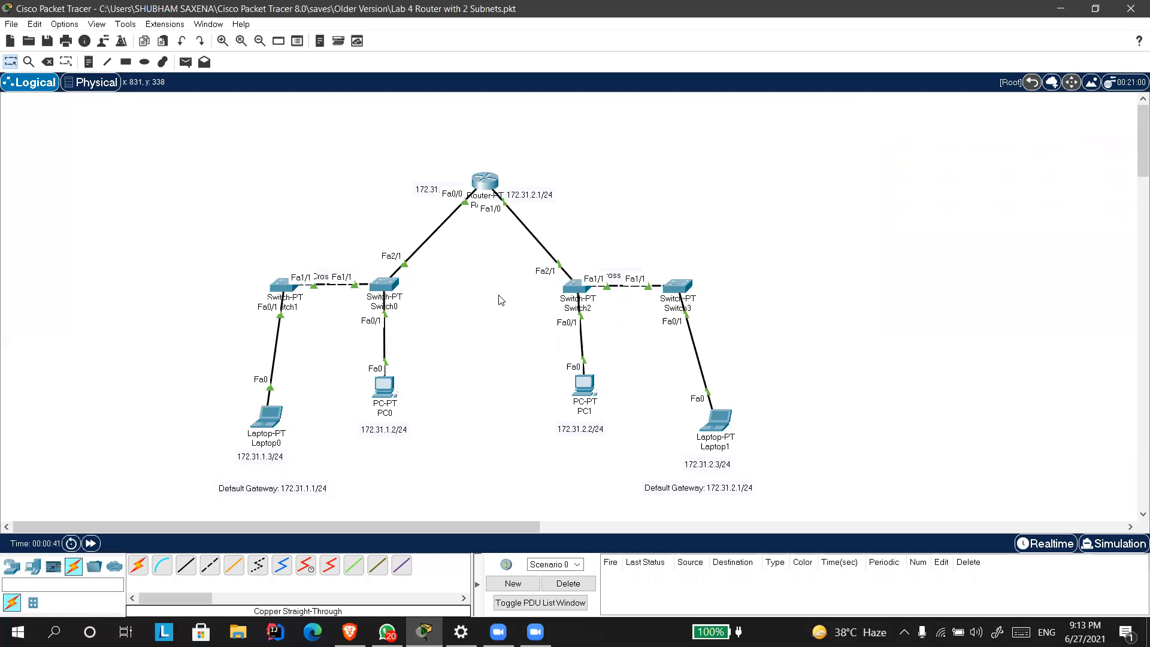
# Reopen Lab 1 Switch.pkt without saving the router network.
pyautogui.click(11, 24)
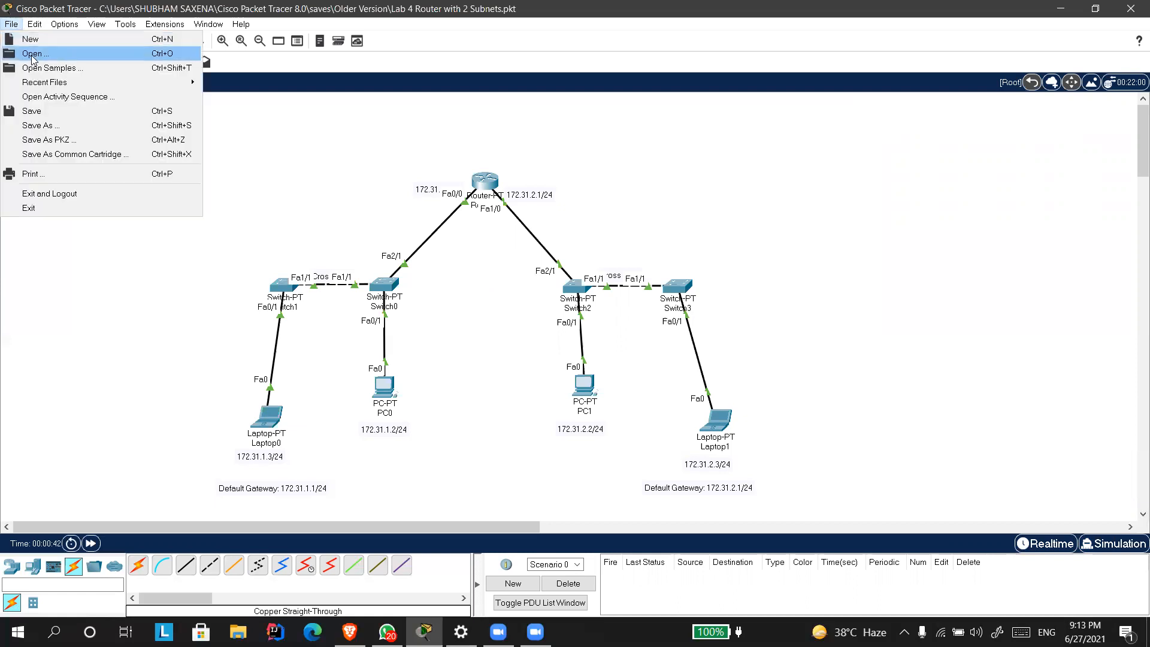
pyautogui.click(24, 48)
pyautogui.click(624, 334)
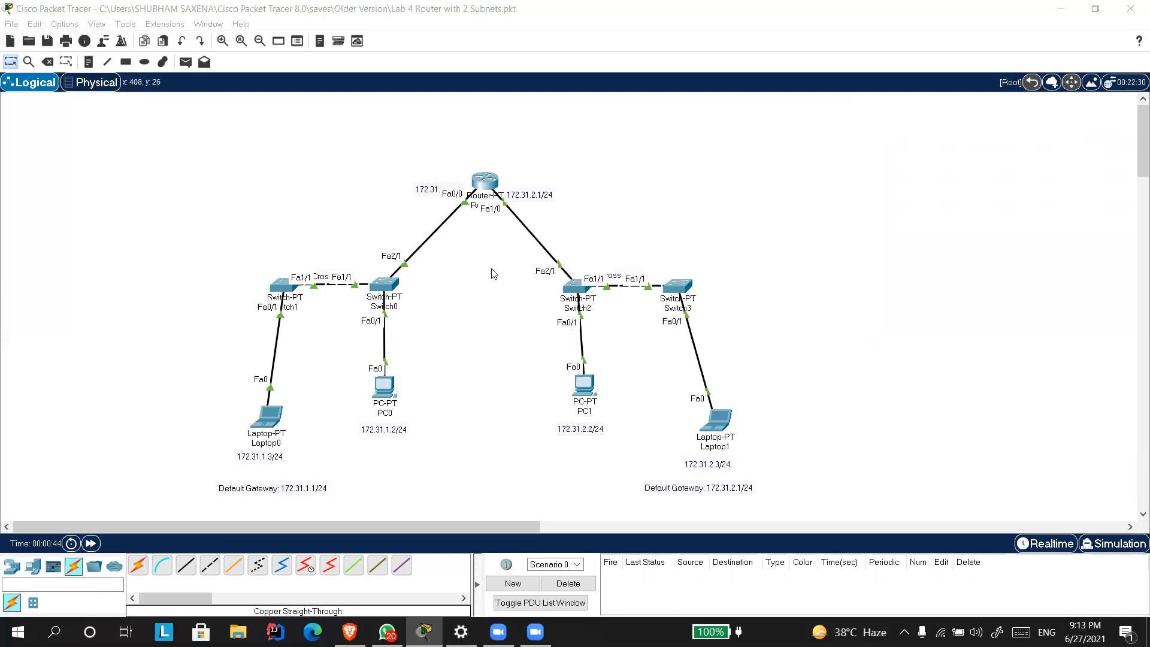
pyautogui.doubleClick(243, 141)
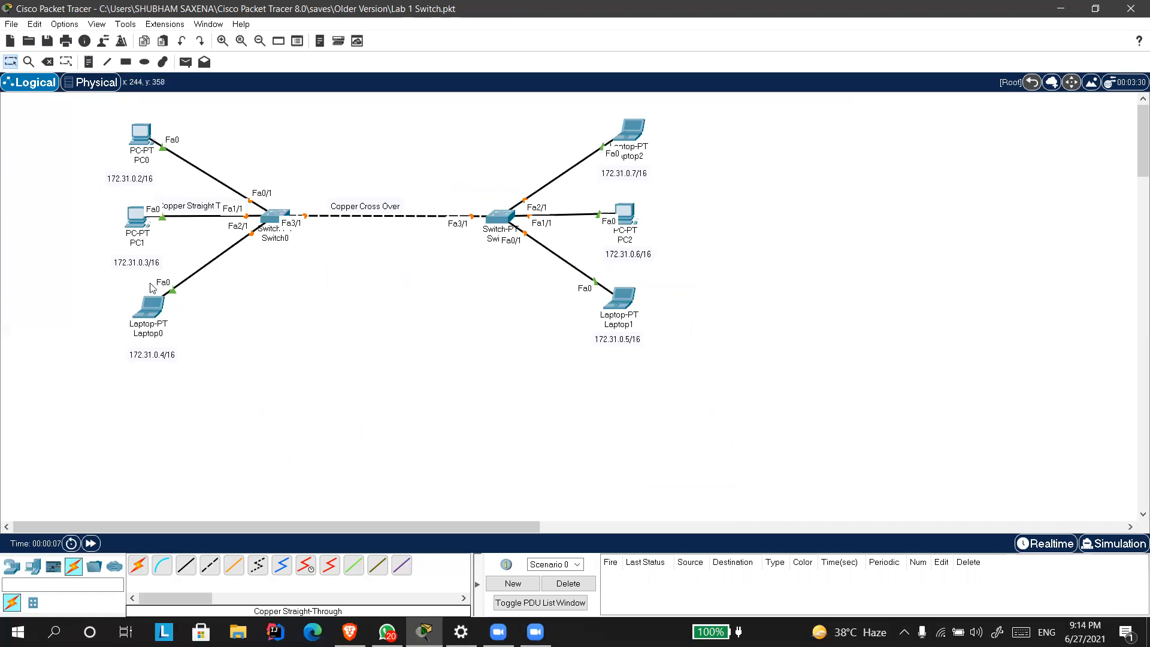
# Discard changes to the switch lab and open Lab 4 Router with 2 Subnets.pkt again.
pyautogui.click(12, 24)
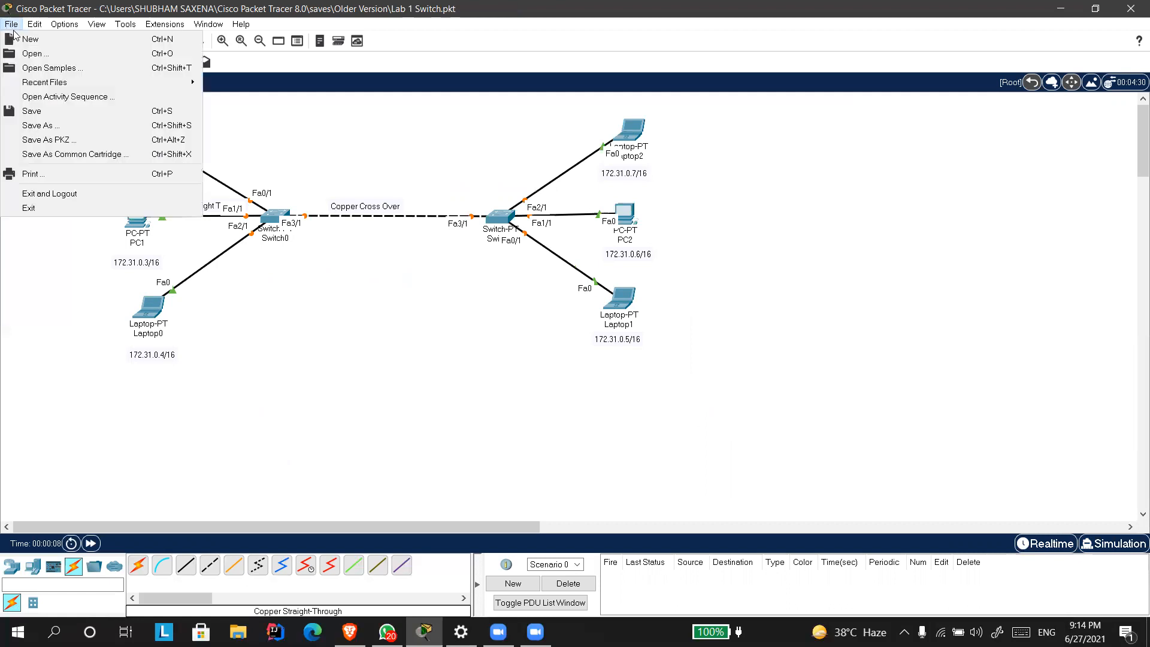
pyautogui.click(31, 54)
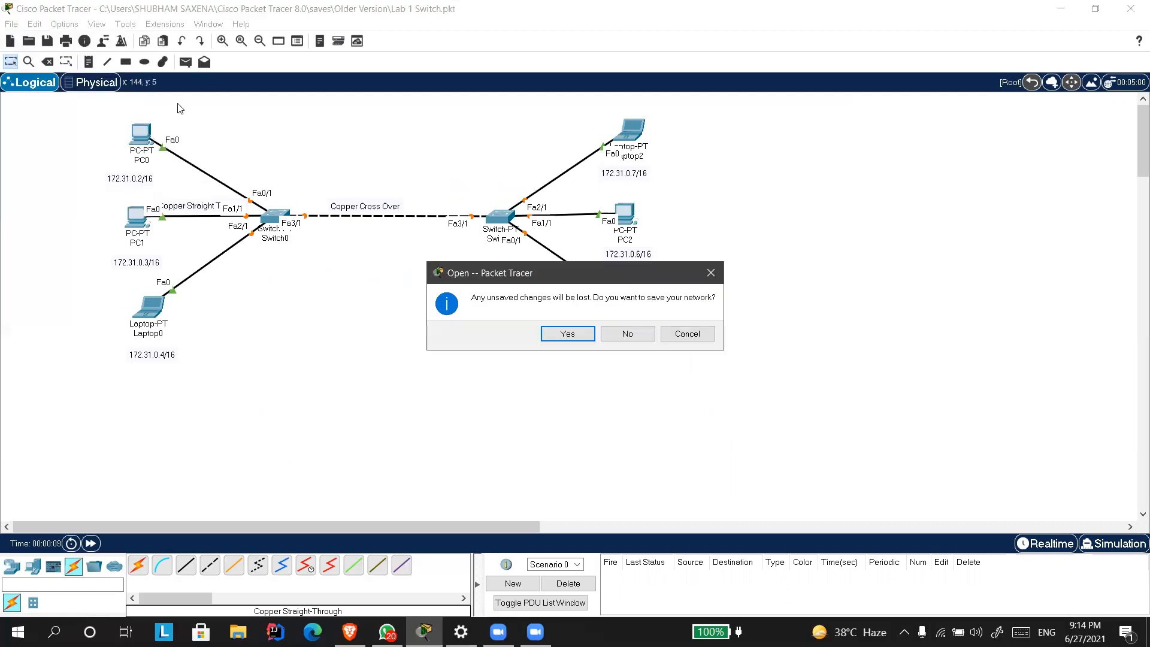
pyautogui.click(627, 334)
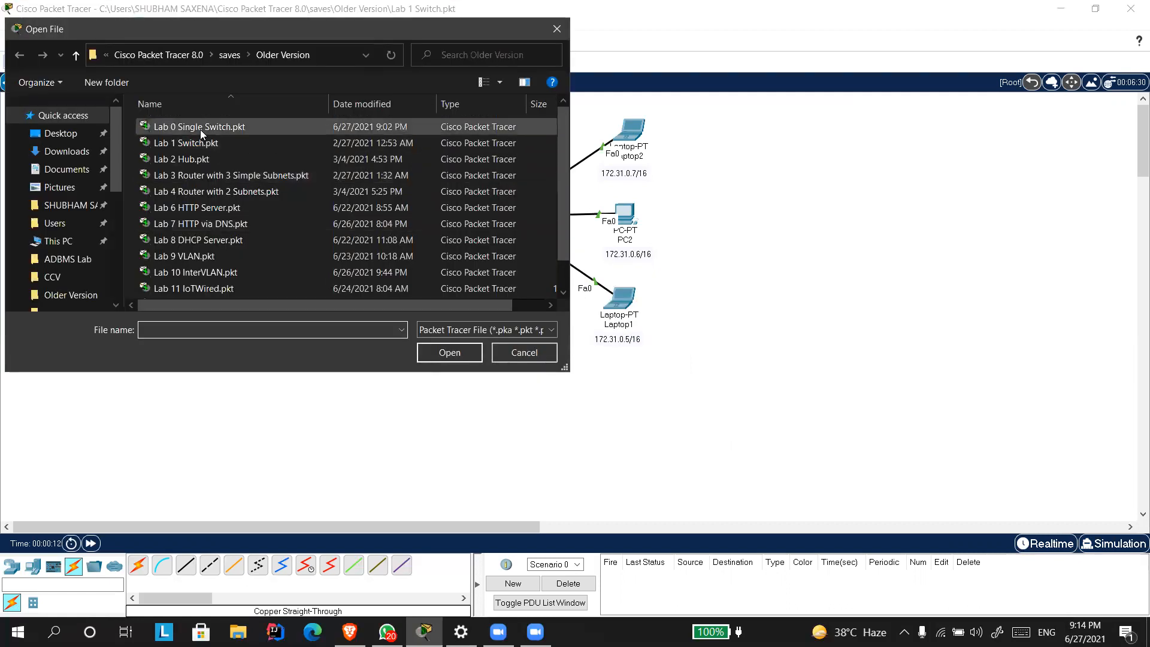
pyautogui.doubleClick(220, 189)
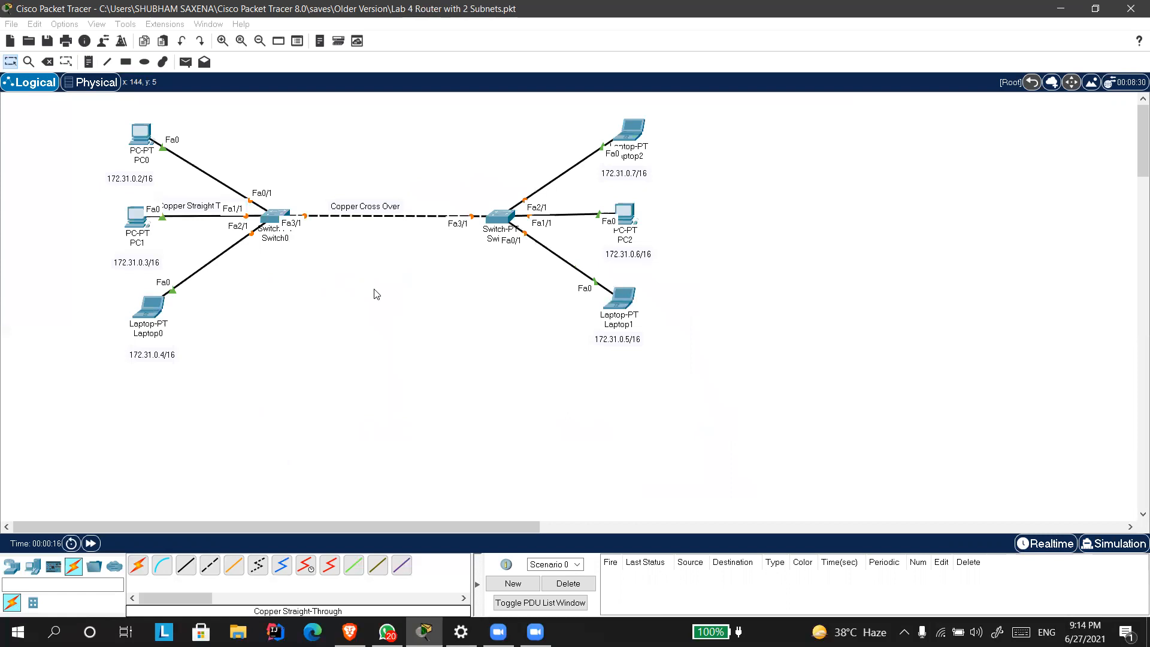
pyautogui.moveTo(378, 293)
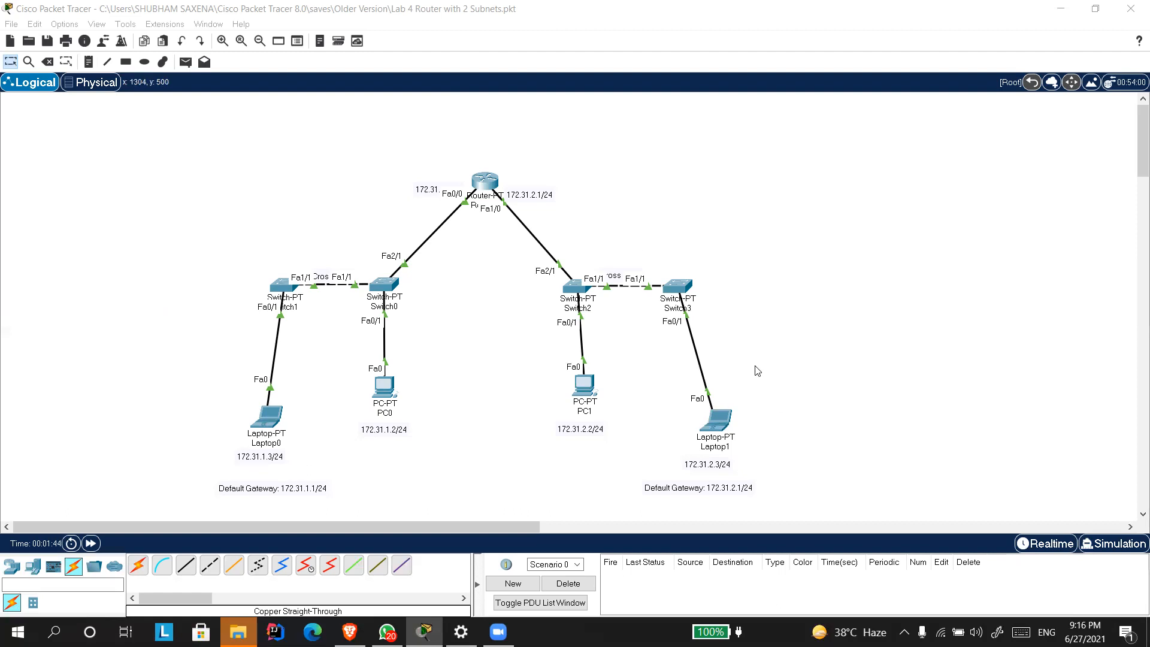
# Place a note in the empty area beside the router topology listing the network parts 172.31.1 and 172.31.2 on separate lines.
pyautogui.press('n')
pyautogui.click(804, 226)
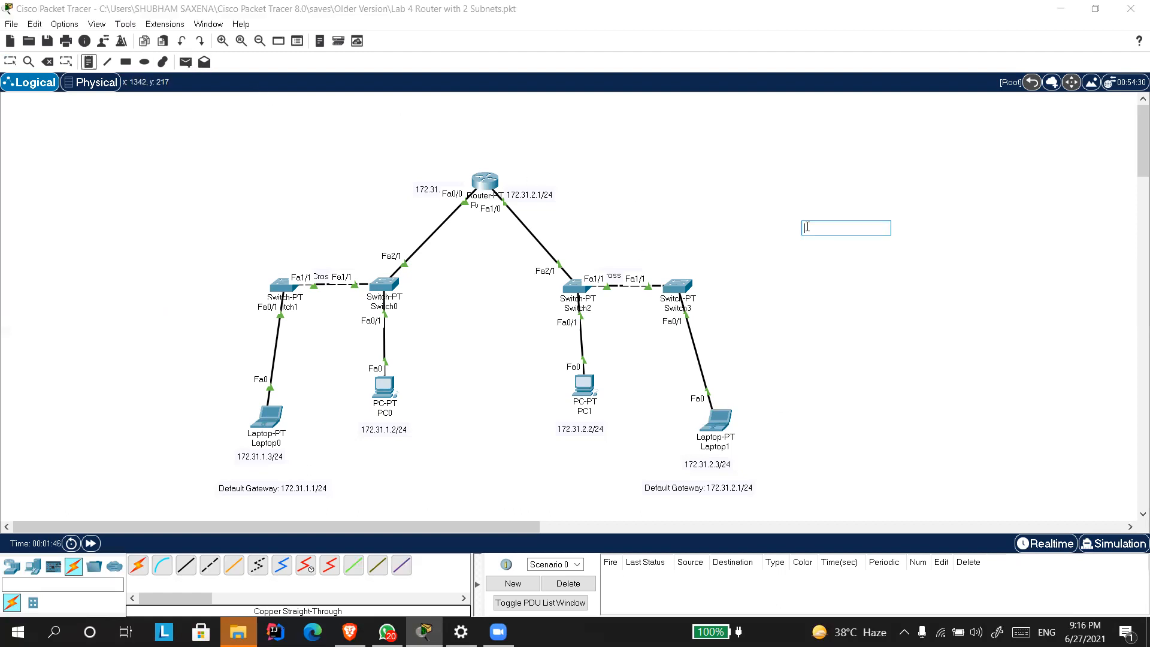
pyautogui.write('172.31')
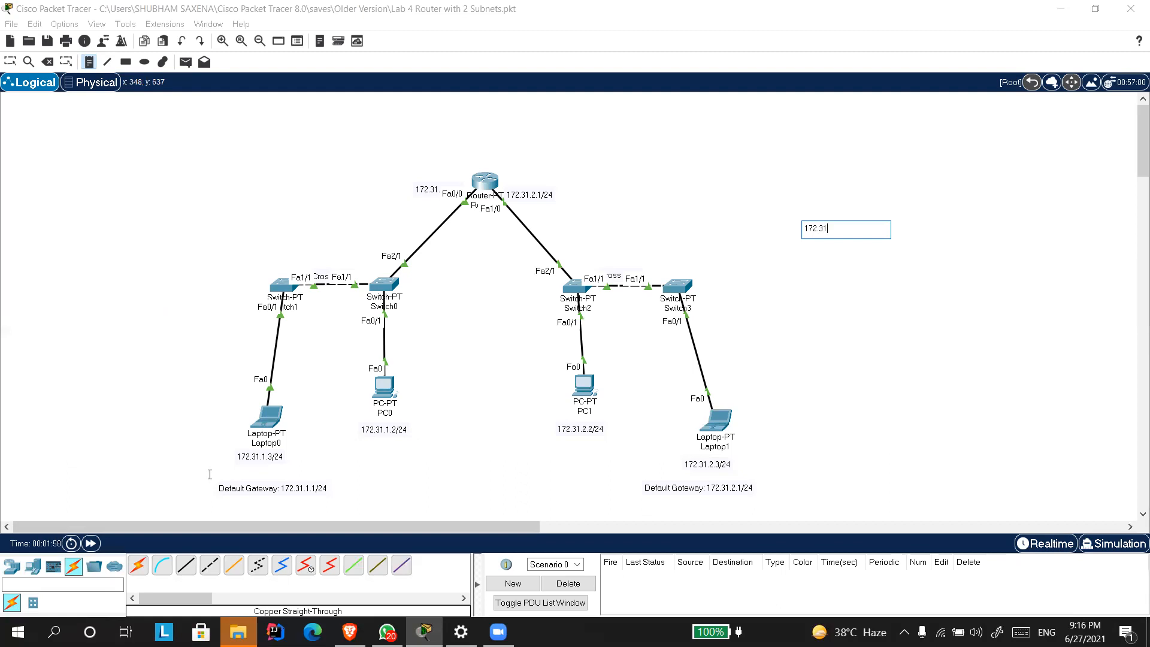
pyautogui.write('.1')
pyautogui.press('Return')
pyautogui.write('172.31.2')
pyautogui.hotkey('ctrl', 'a')
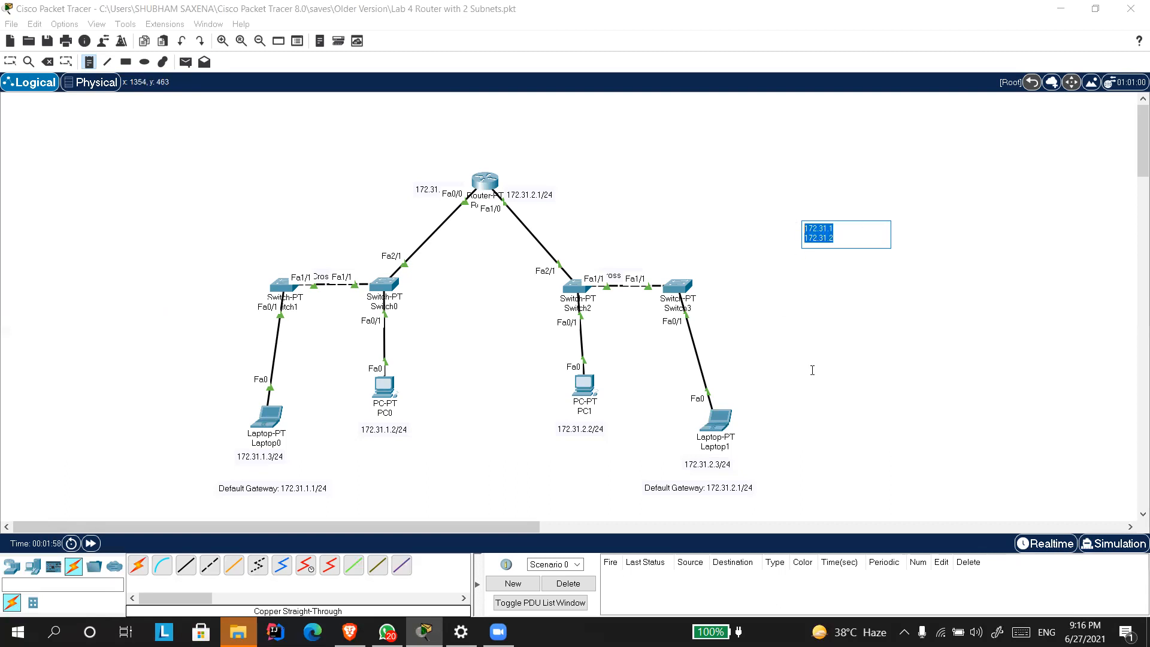
pyautogui.click(836, 237)
pyautogui.click(843, 228)
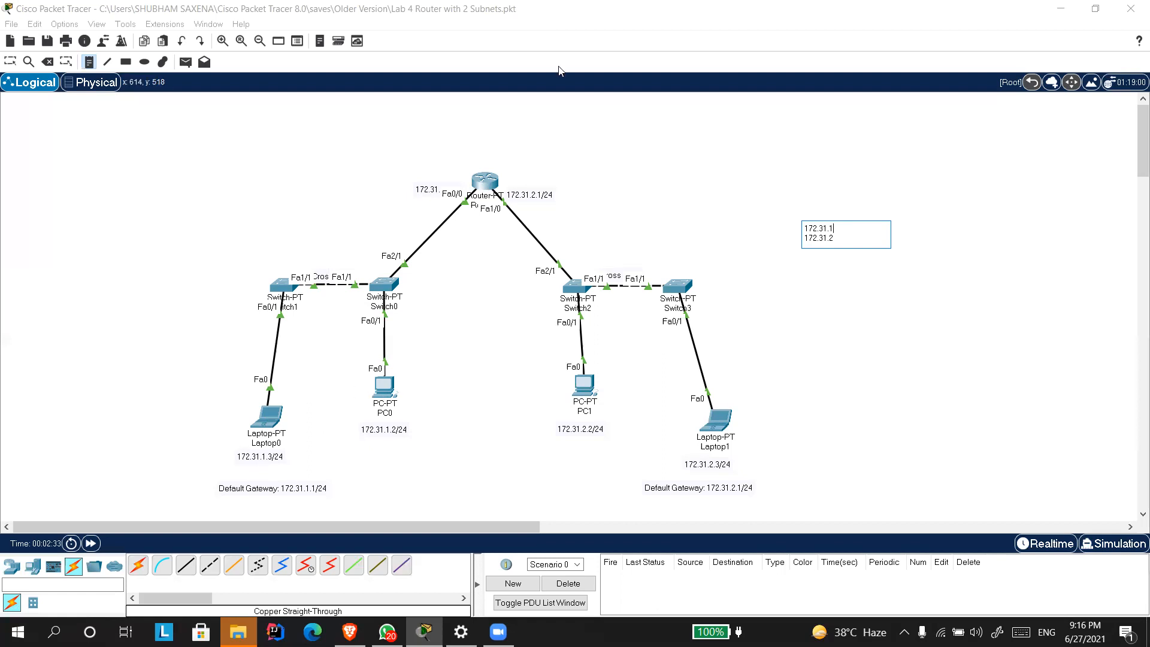
pyautogui.click(438, 418)
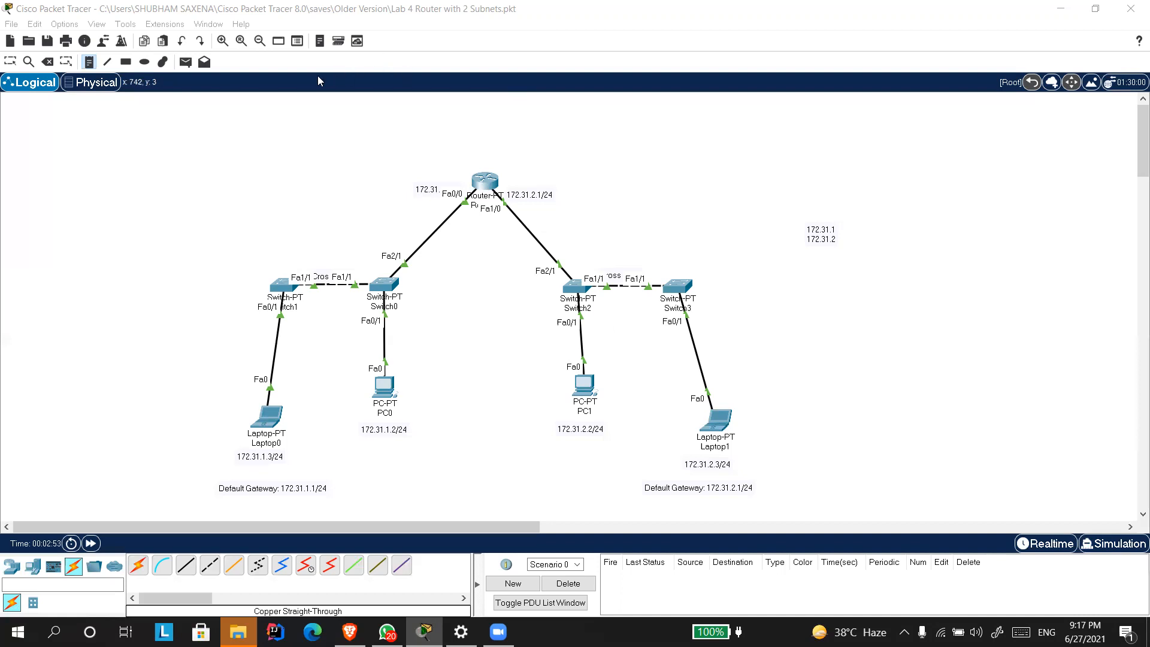
# Switch to simulation mode and add a simple PDU from Laptop0 to PC0.
pyautogui.click(1112, 544)
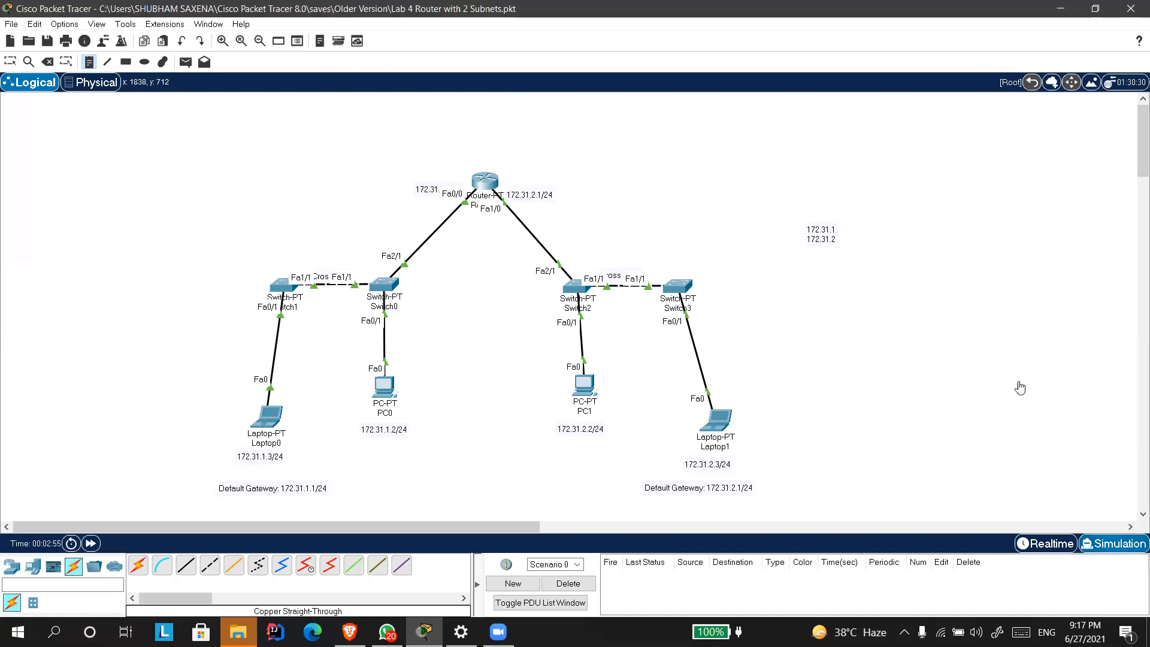
pyautogui.click(185, 62)
pyautogui.click(271, 423)
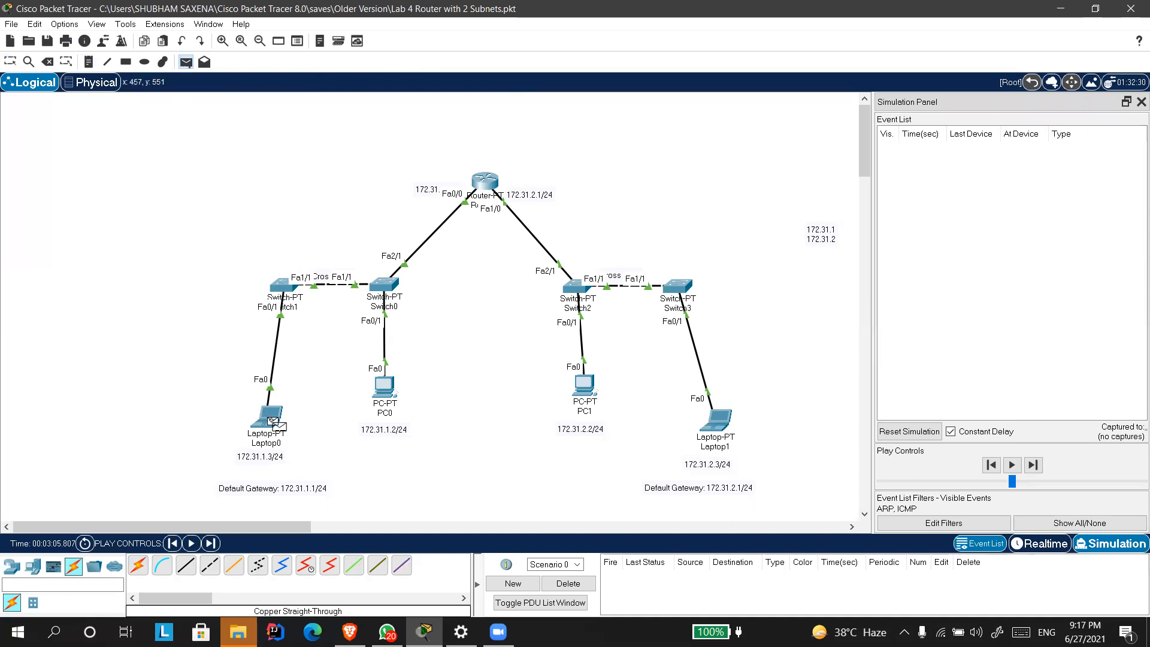
pyautogui.click(385, 397)
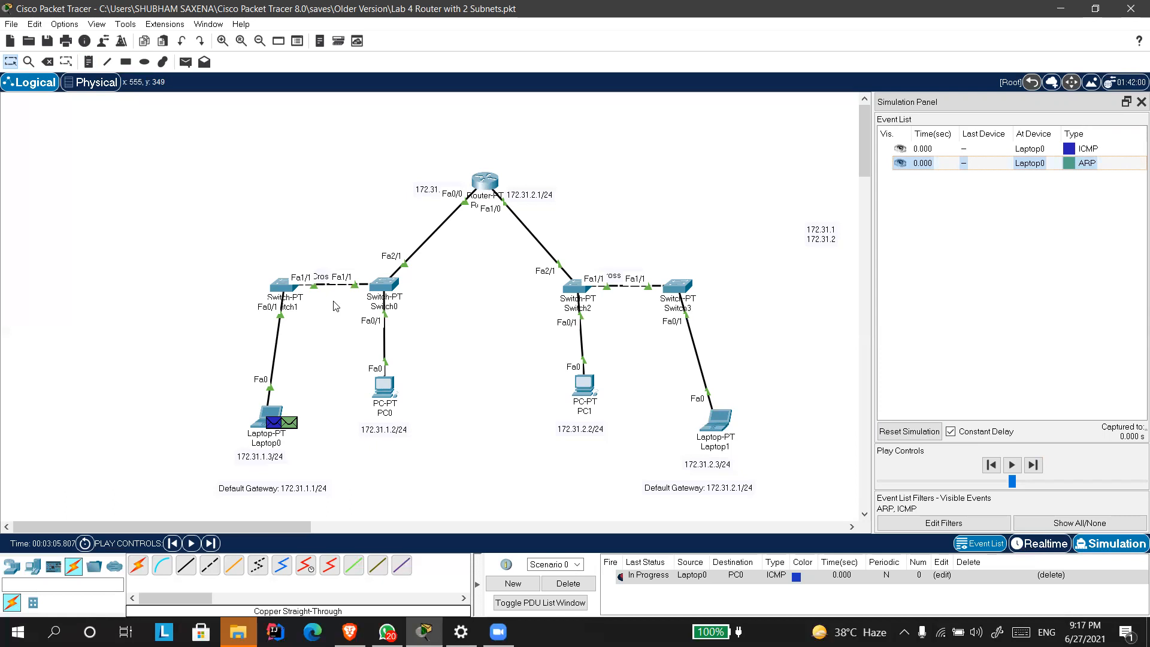
# Step the simulation forward event by event through the ARP exchange until the reply gets back to Laptop0.
pyautogui.click(1038, 466)
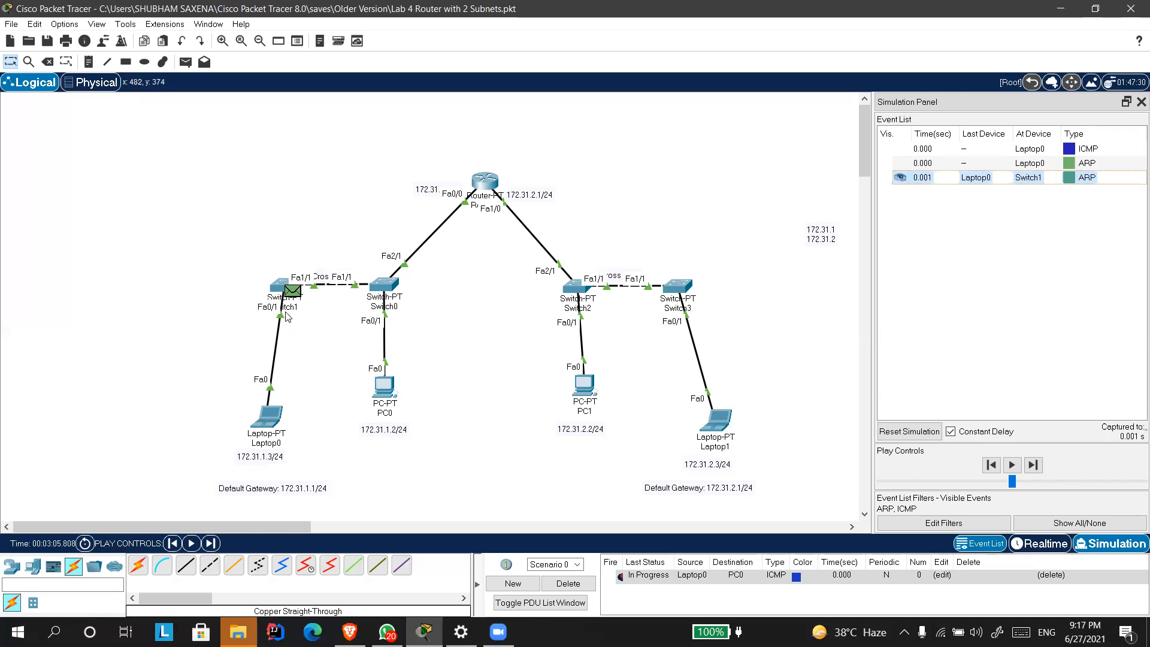
pyautogui.click(1032, 469)
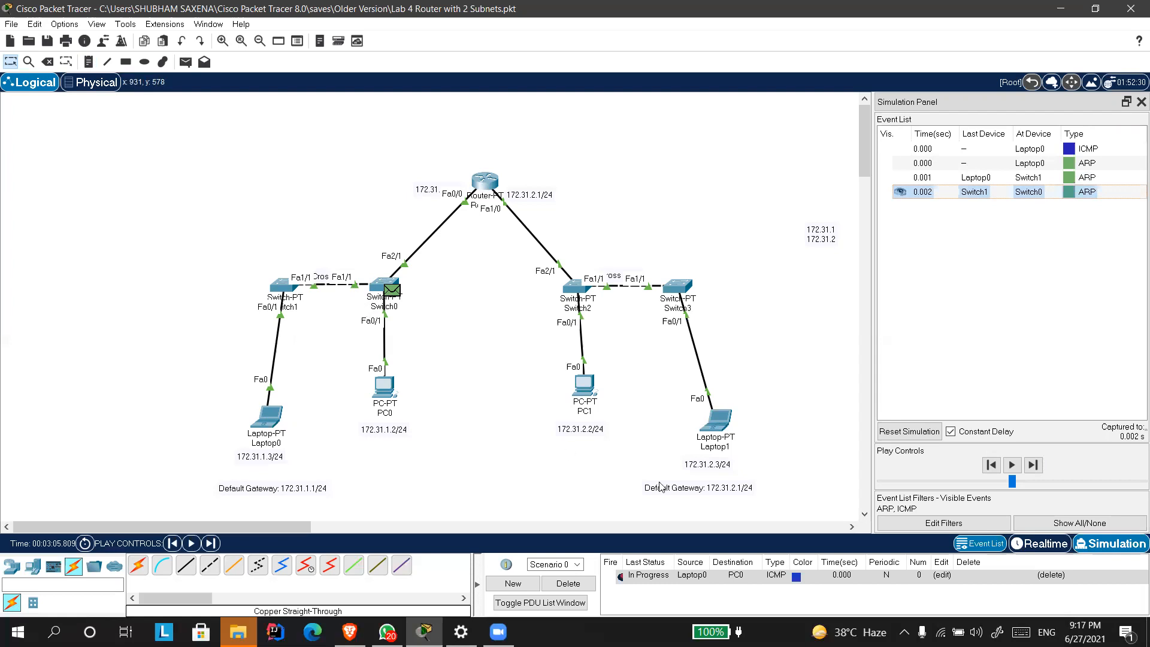
pyautogui.click(1032, 464)
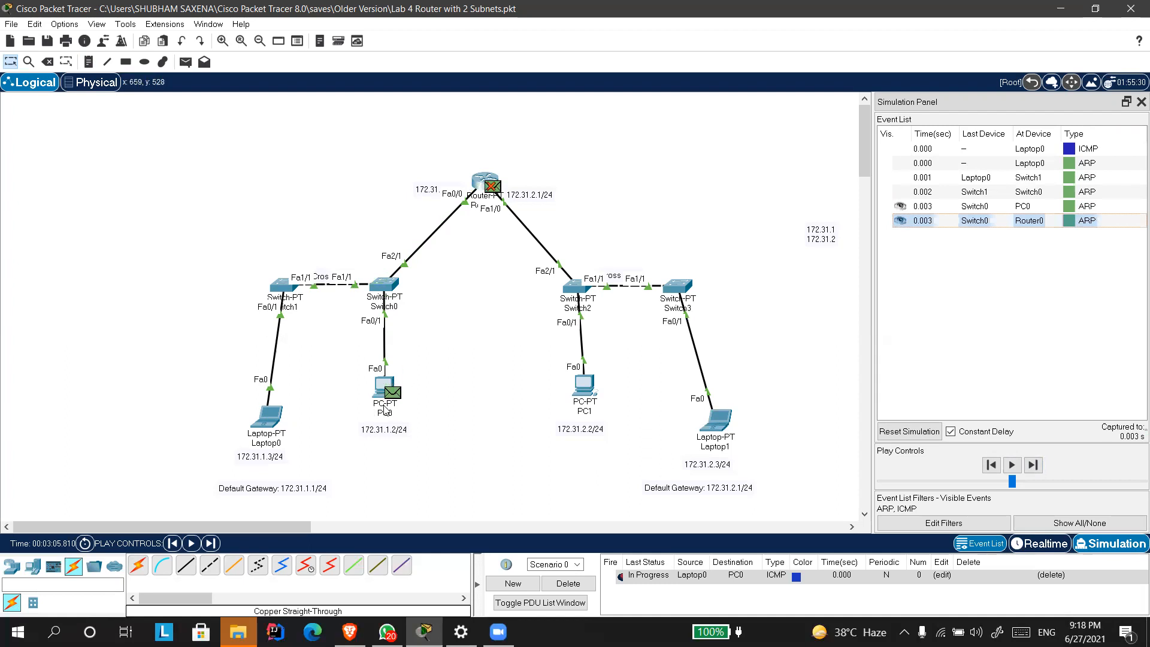
pyautogui.click(1033, 465)
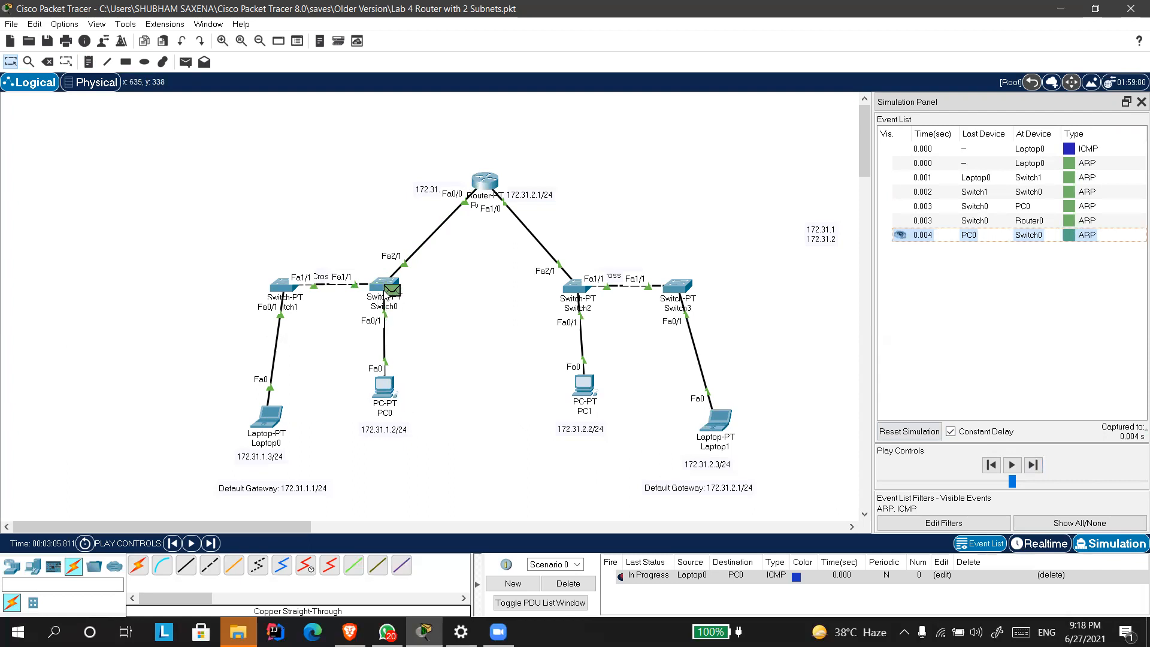
pyautogui.click(1032, 465)
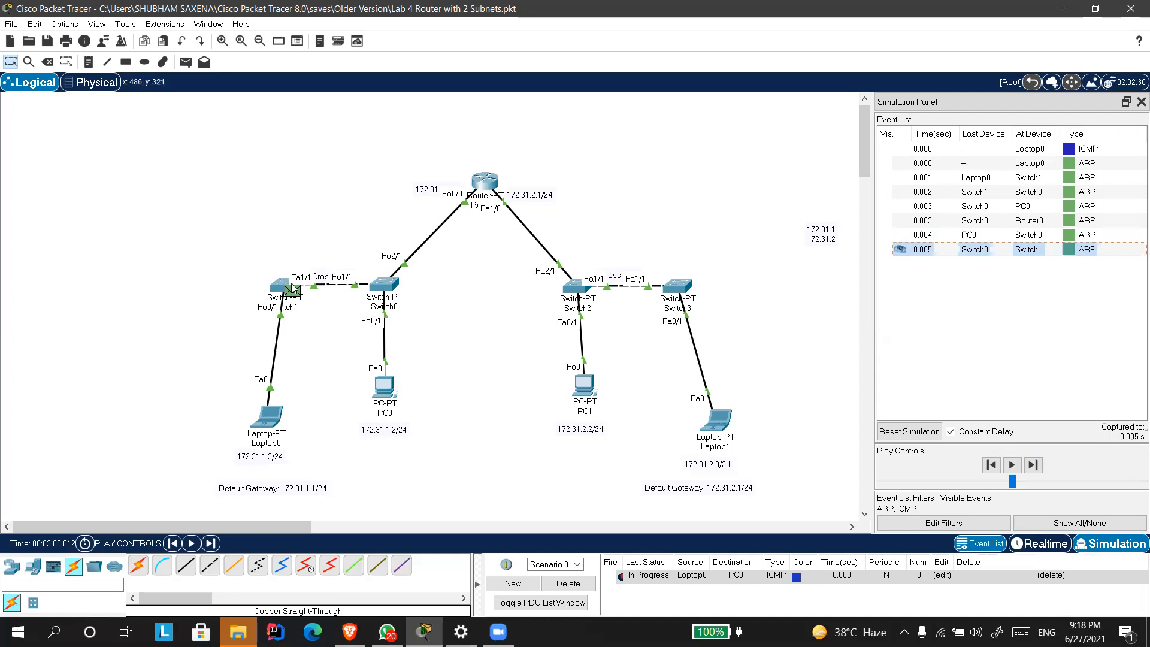
pyautogui.click(1033, 465)
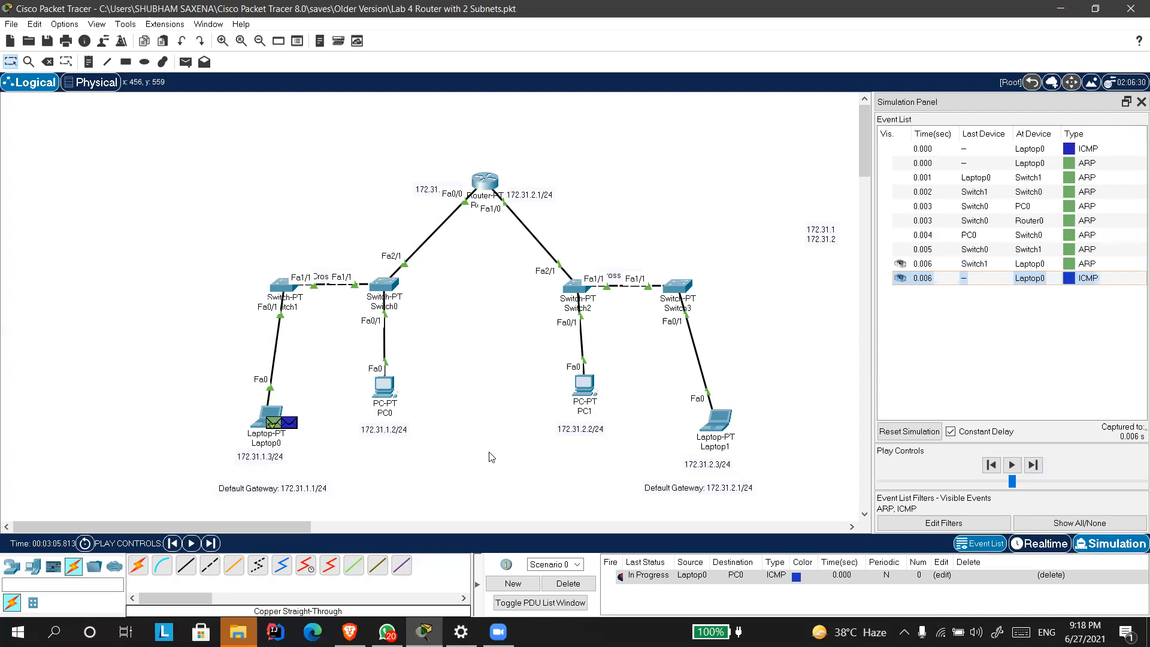
# Step the ICMP packet forward from Laptop0 through Switch1 and Switch0 to PC0.
pyautogui.click(1032, 465)
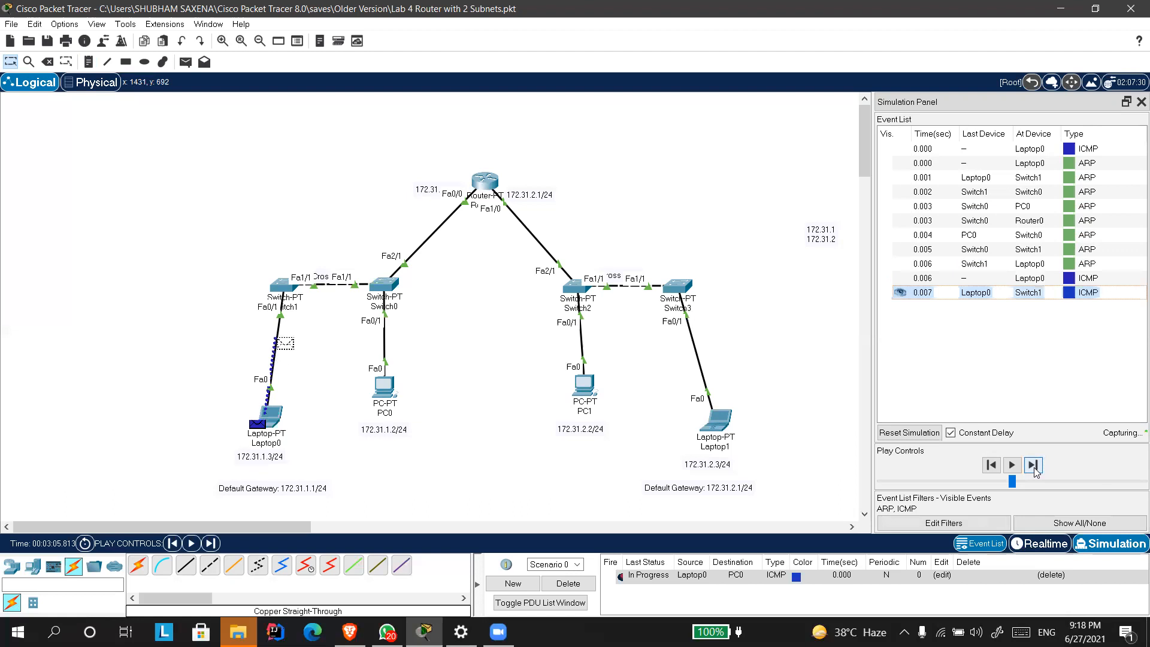
pyautogui.click(1032, 466)
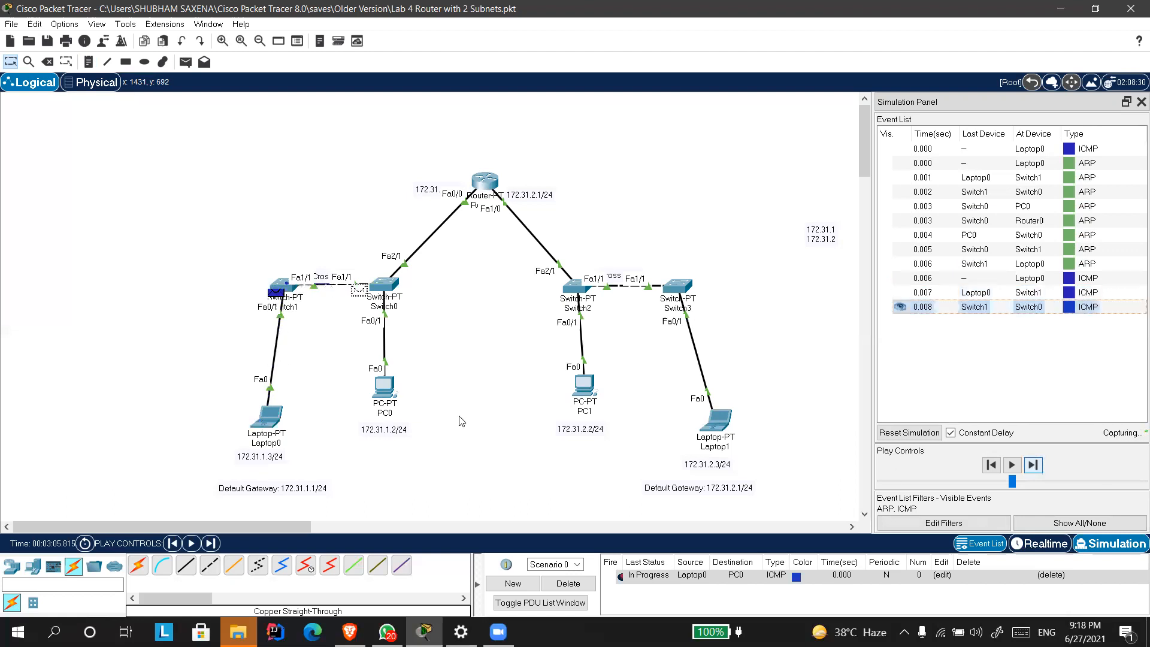
pyautogui.click(1033, 465)
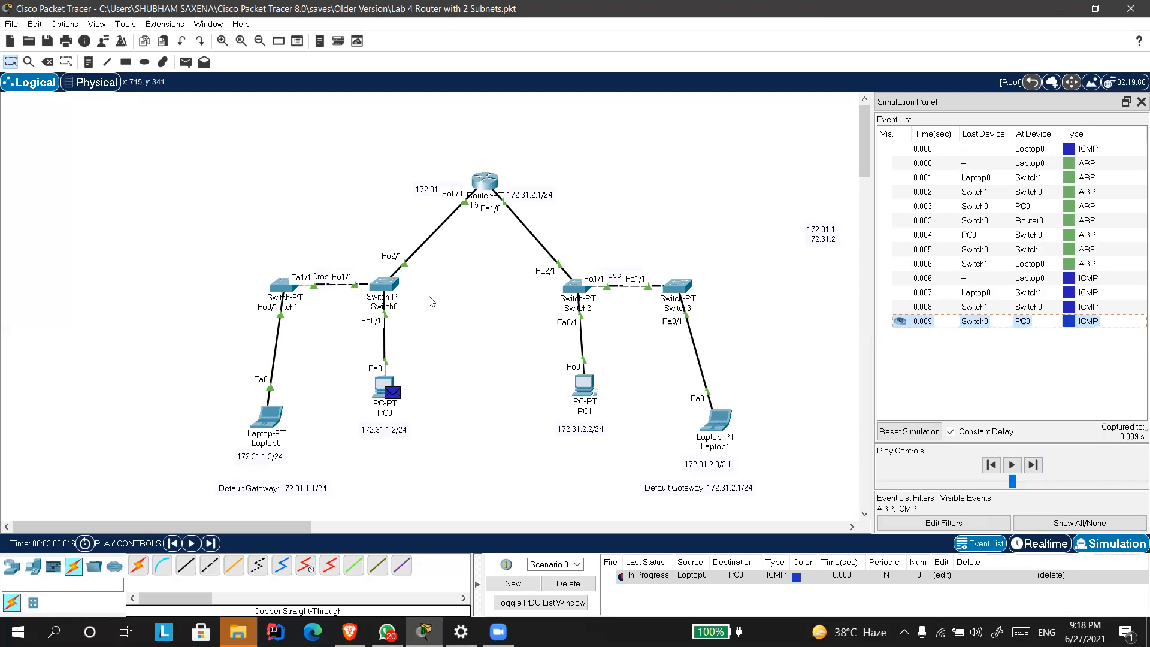
# Inspect the PDU information of the ARP event at Router0, and advance the ICMP reply from PC0 to Switch1.
pyautogui.click(1068, 220)
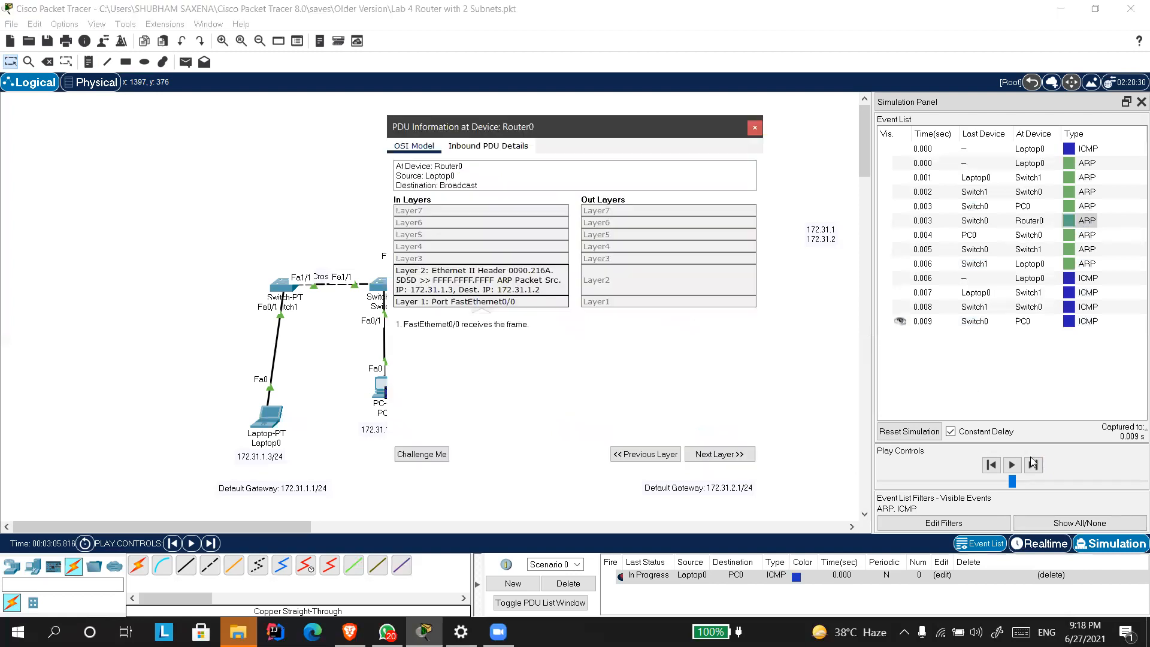
pyautogui.click(753, 128)
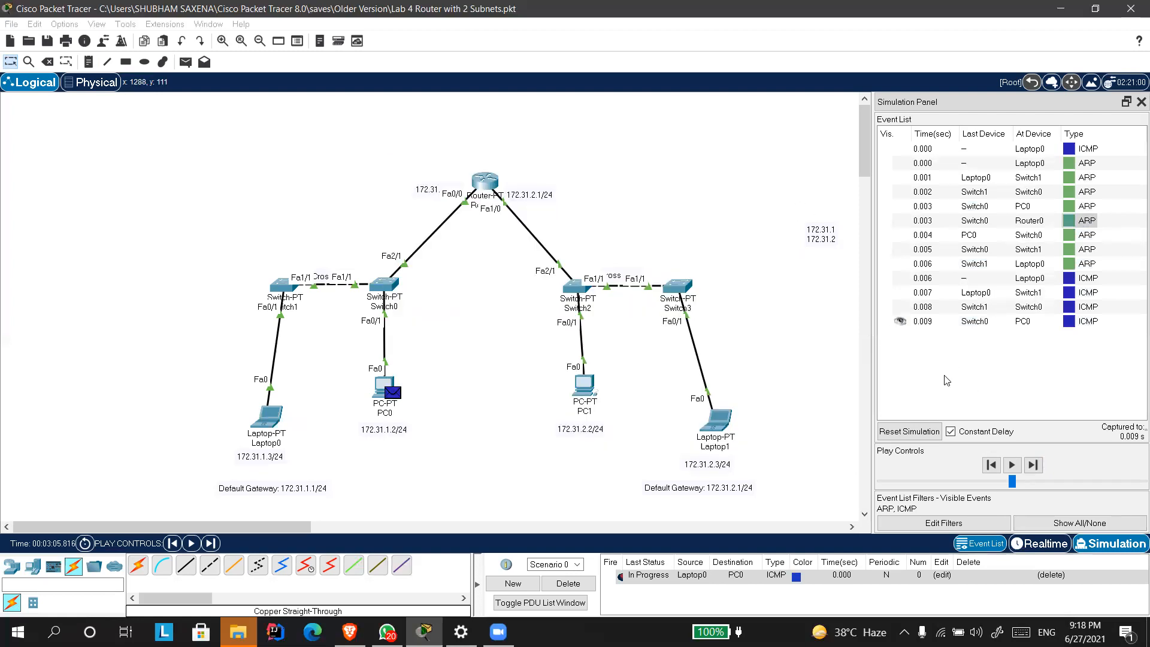
pyautogui.click(1031, 466)
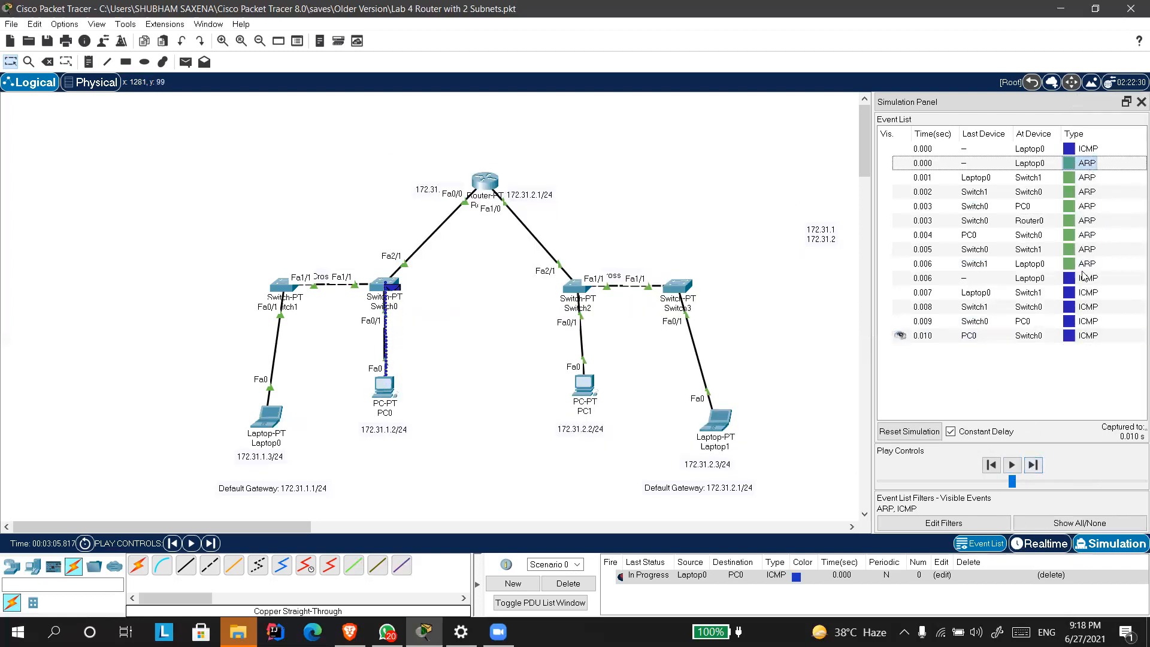
pyautogui.click(1032, 467)
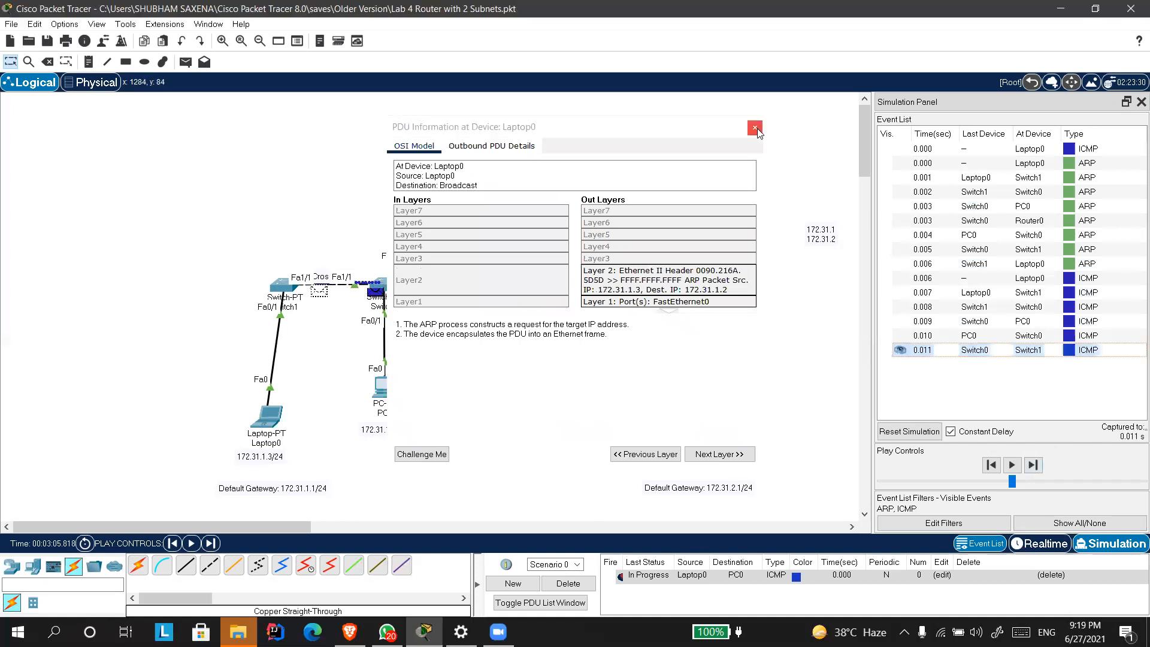
# Examine the PDU information of the first ARP event at Laptop0.
pyautogui.click(756, 130)
pyautogui.click(1073, 168)
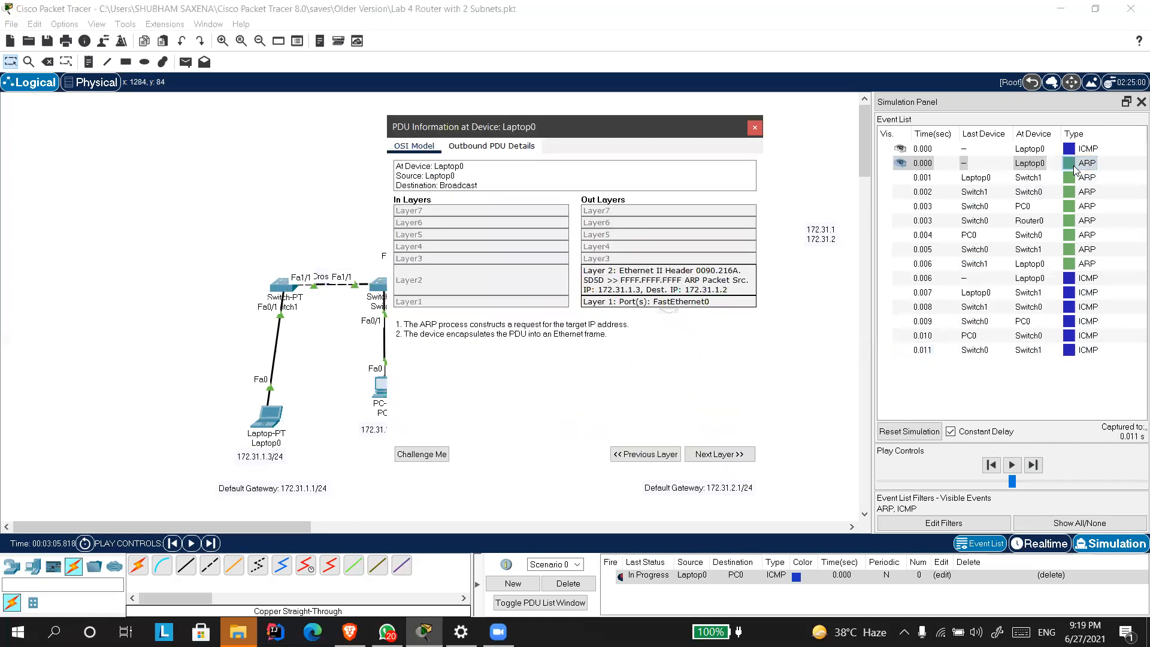
pyautogui.click(754, 126)
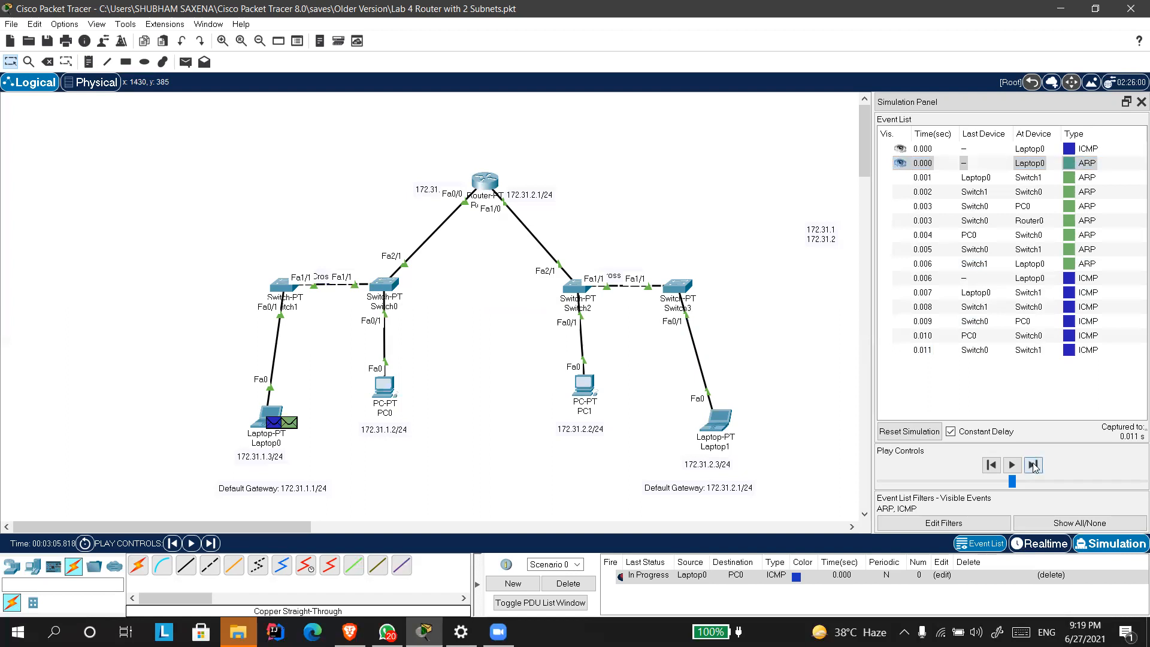
# Replay the captured ARP broadcast from Laptop0 until it reaches PC0 and Router0.
pyautogui.click(1033, 467)
pyautogui.click(1036, 467)
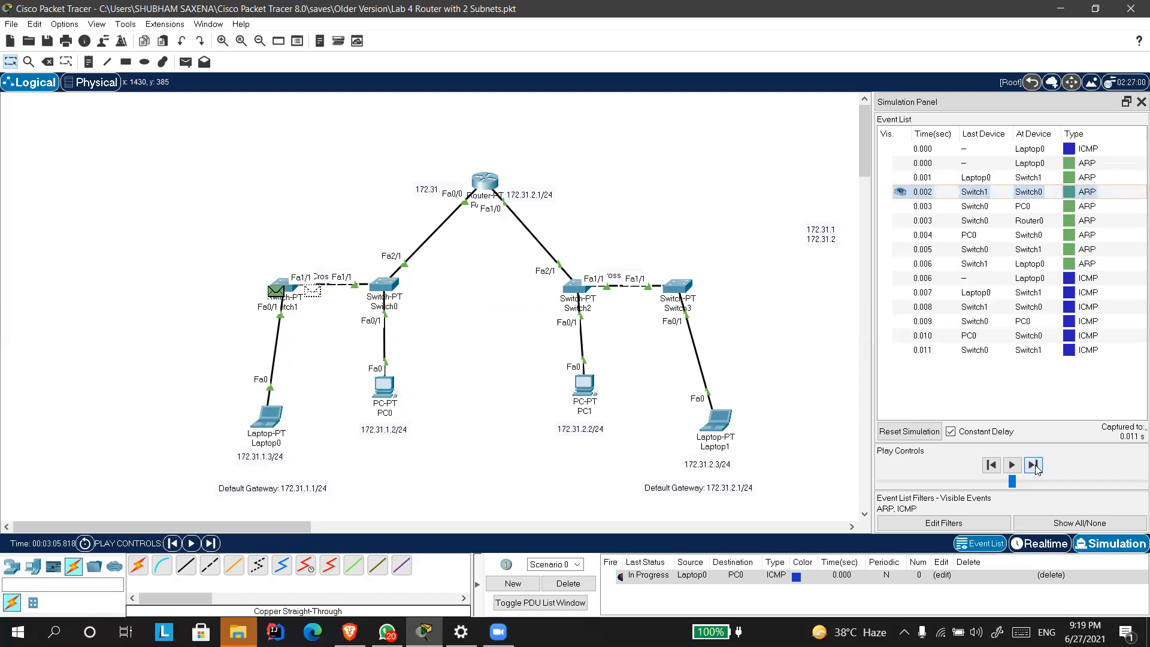
pyautogui.click(1034, 466)
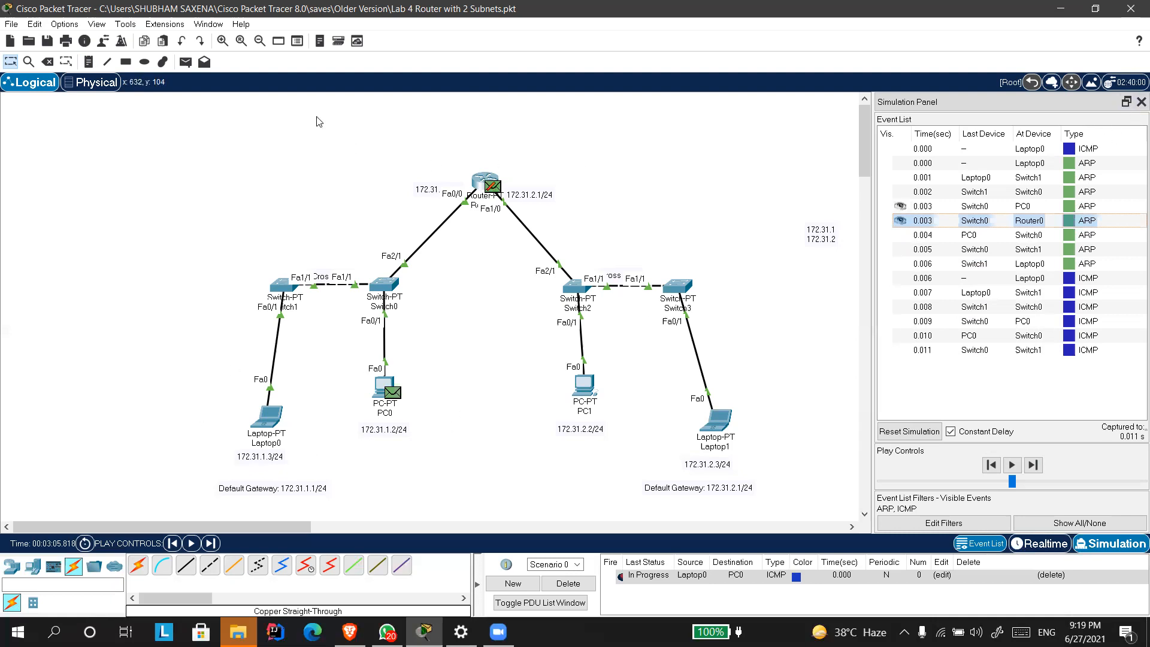
pyautogui.click(88, 62)
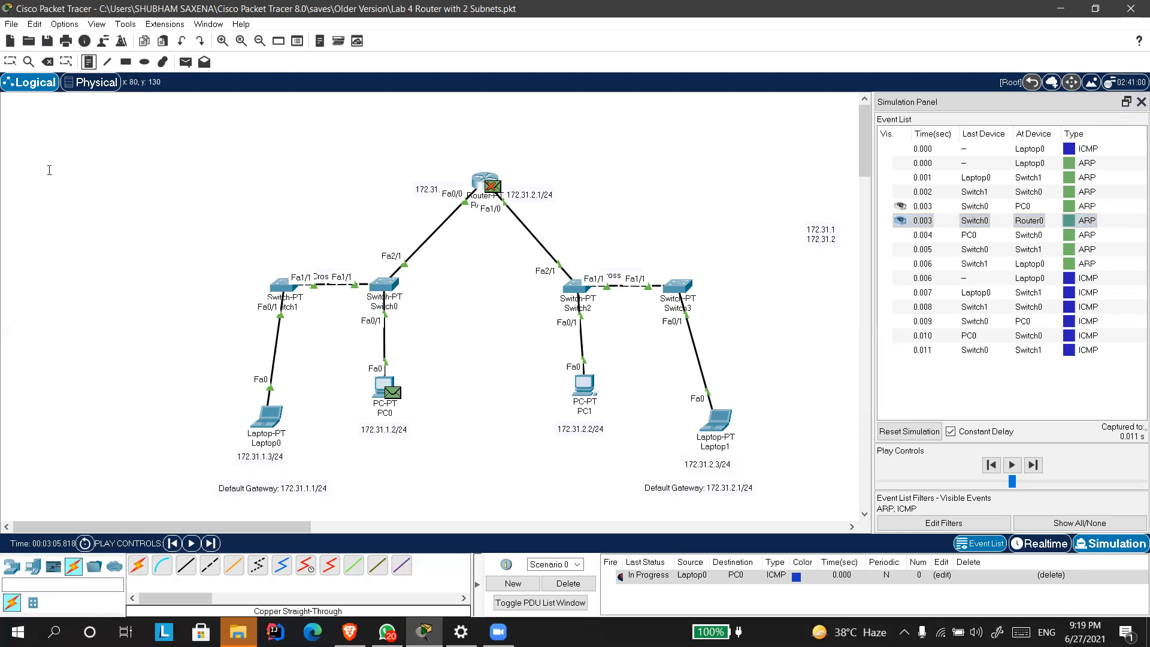
pyautogui.click(50, 170)
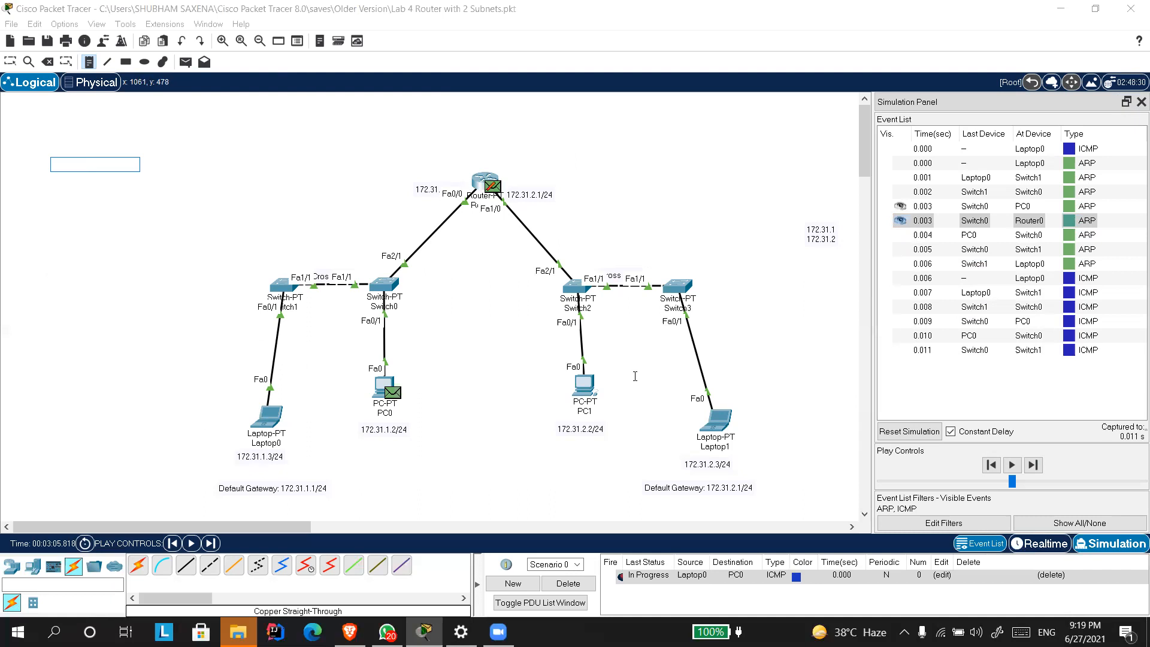
pyautogui.click(282, 148)
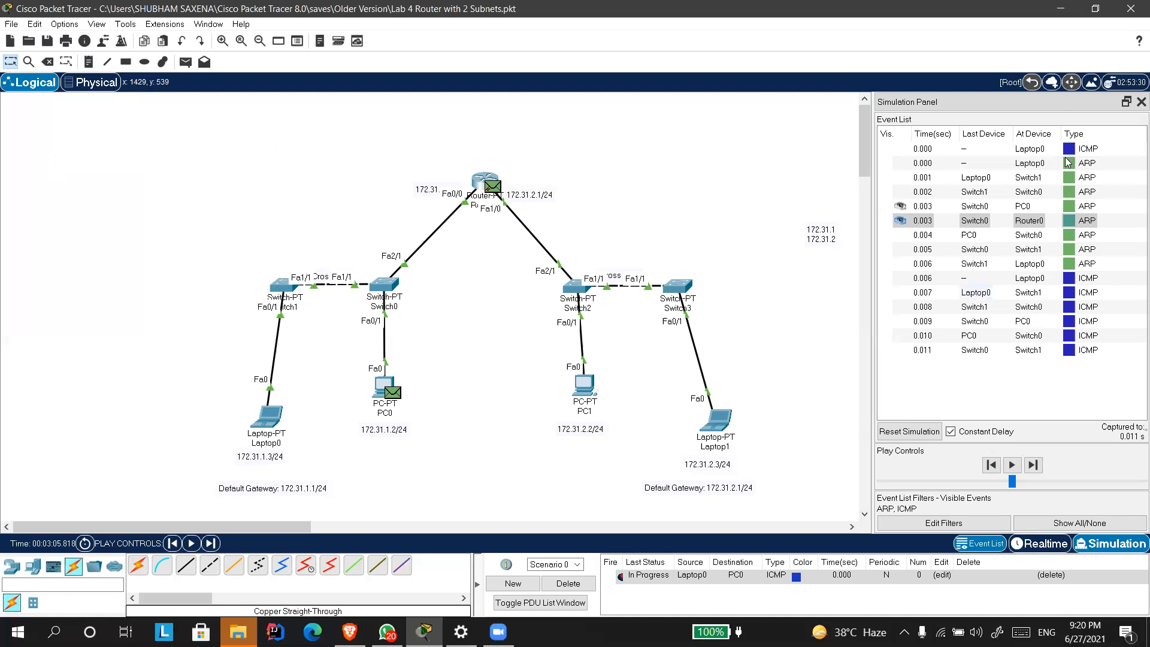
# Reopen the simulation view and try to add a simple PDU from Laptop0 to Laptop1 on top of the earlier capture.
pyautogui.click(1140, 101)
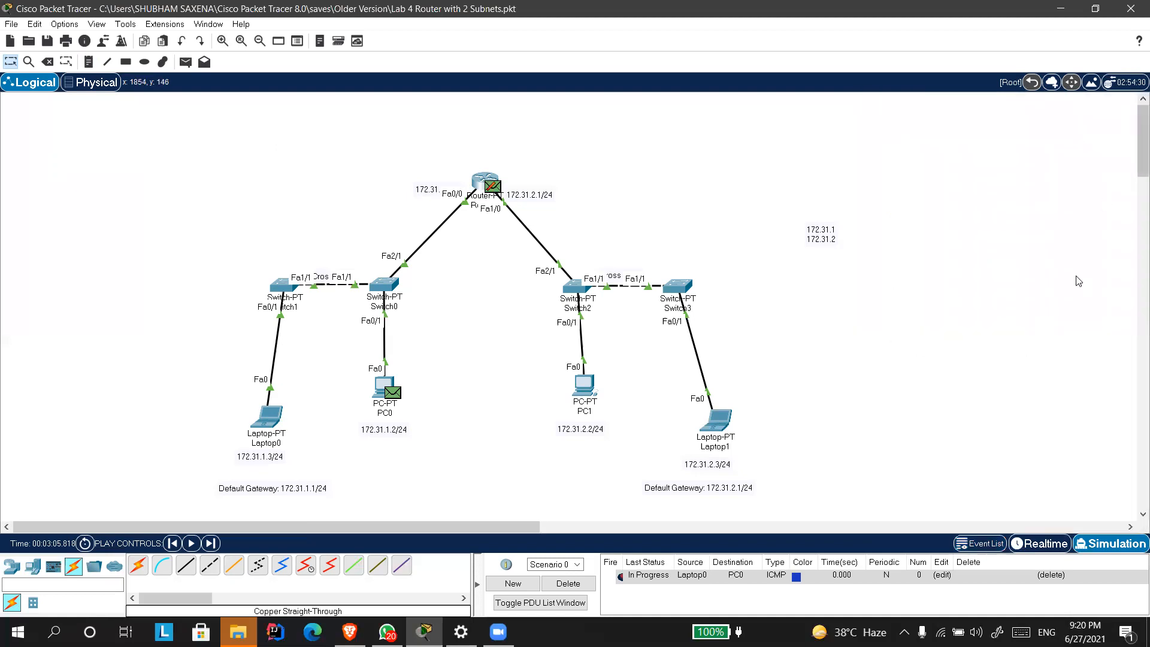
pyautogui.click(1091, 544)
pyautogui.click(186, 62)
pyautogui.click(267, 419)
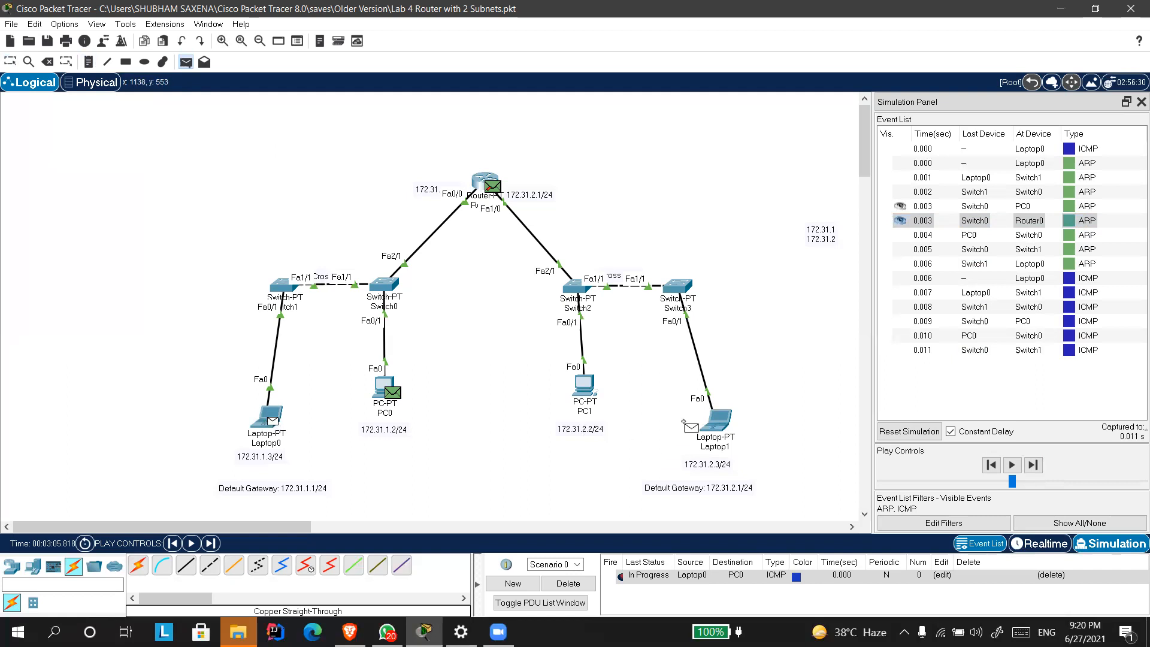
pyautogui.click(717, 432)
# Reset the simulation and add a simple PDU from Laptop0 to Laptop1.
pyautogui.click(909, 431)
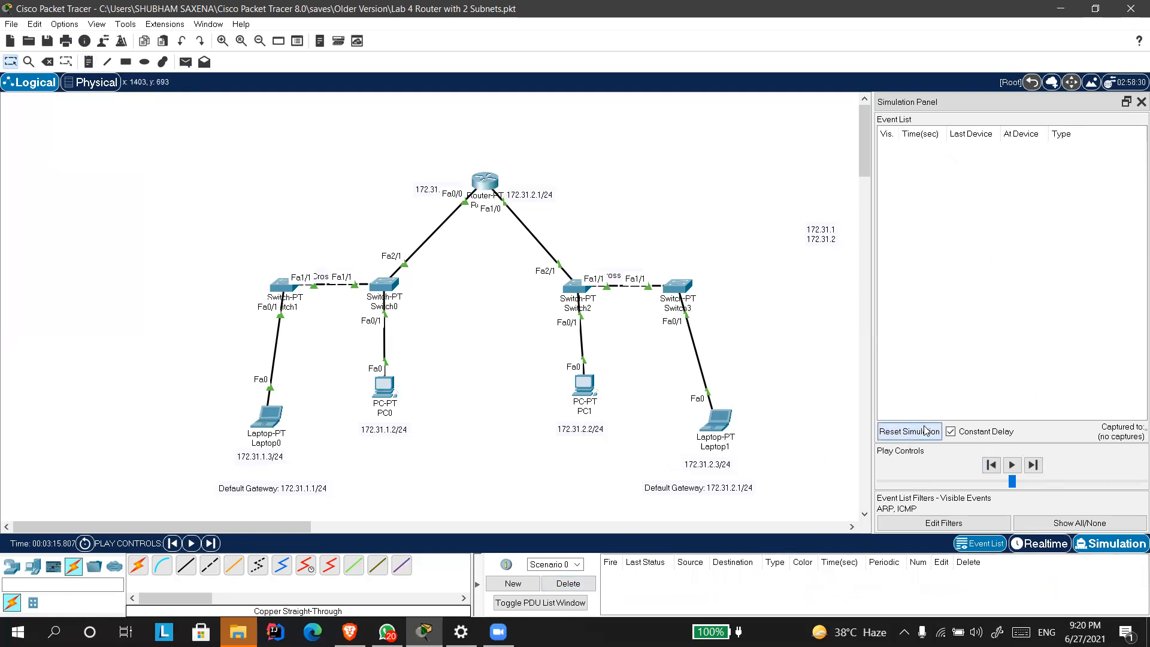
pyautogui.click(186, 62)
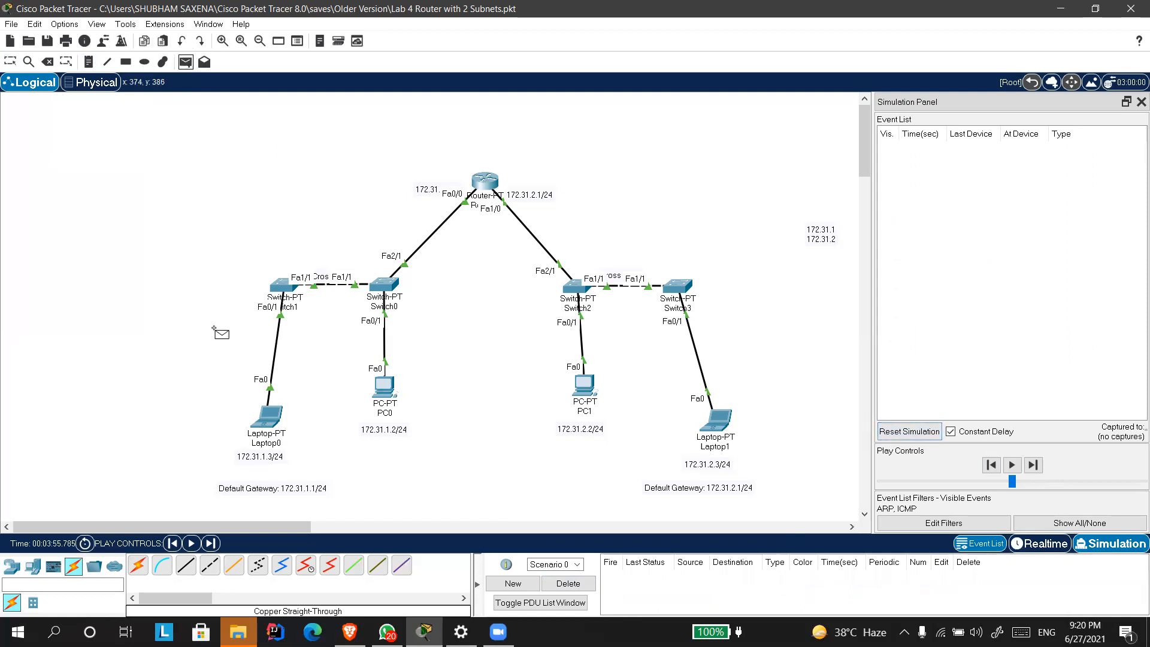
pyautogui.click(268, 416)
pyautogui.click(714, 422)
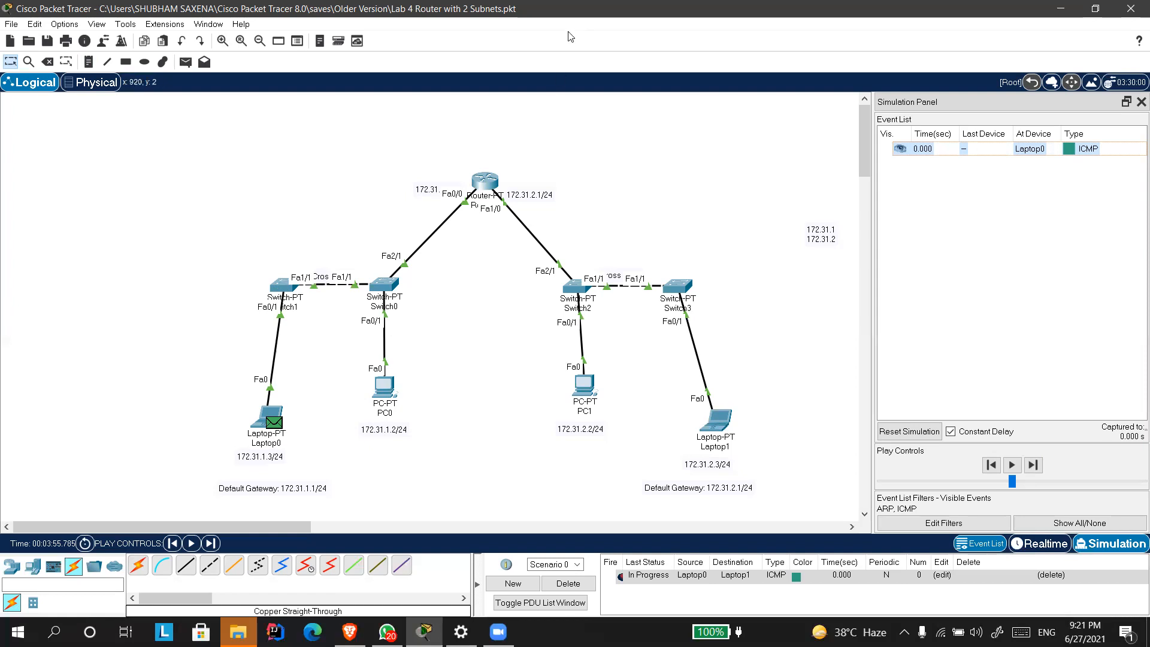
# Open the network parts note and highlight 172.31.1 and 172.31.2 in turn to compare the two subnets.
pyautogui.click(557, 138)
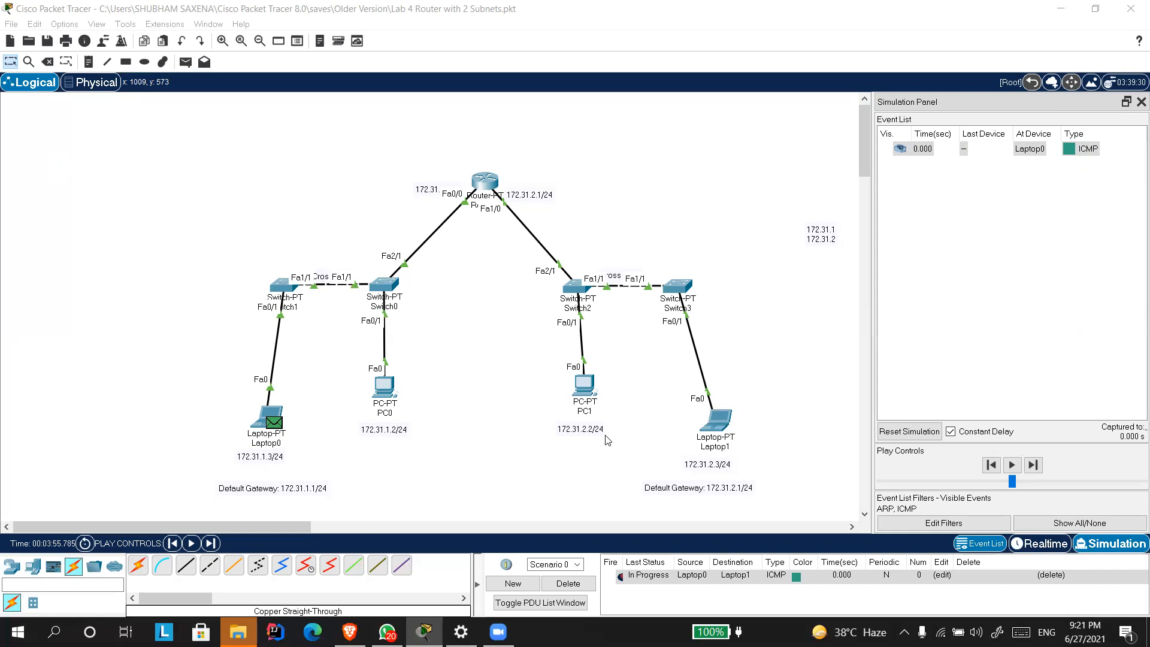
pyautogui.click(824, 238)
pyautogui.doubleClick(826, 240)
pyautogui.moveTo(836, 240); pyautogui.dragTo(797, 241)
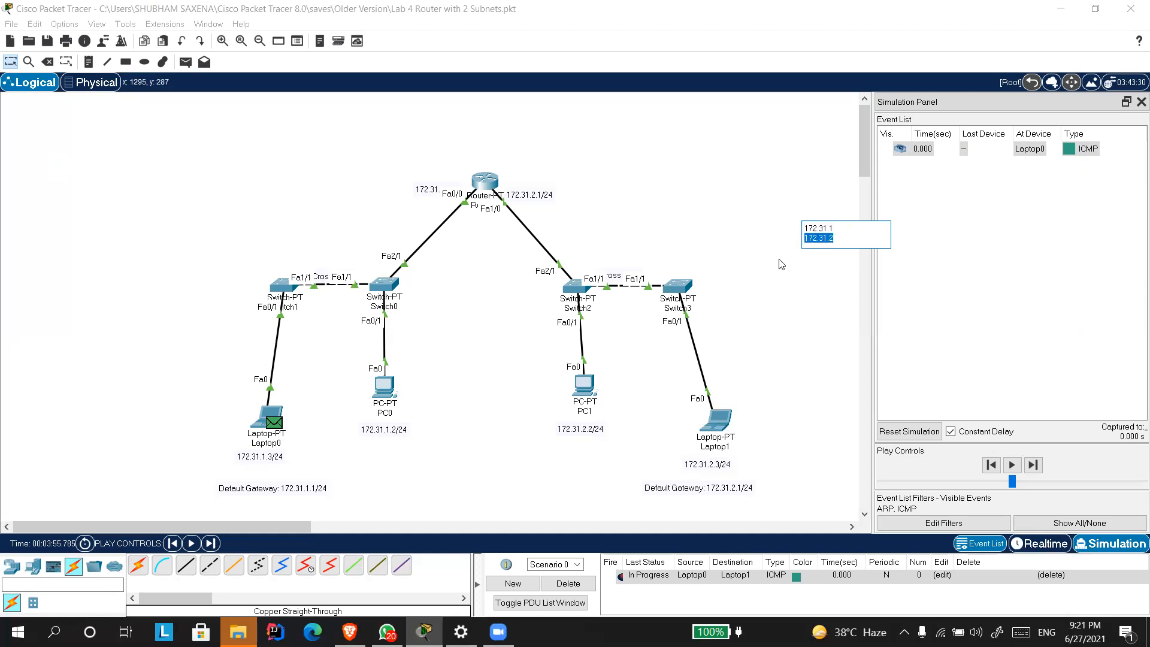
pyautogui.click(840, 229)
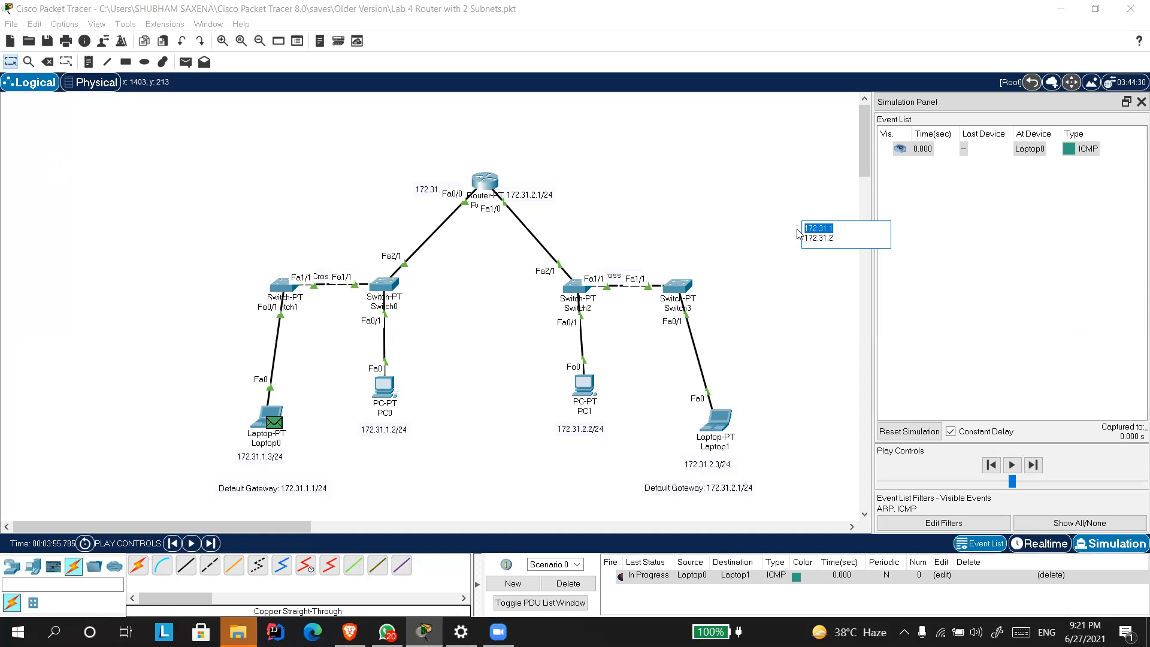
pyautogui.moveTo(836, 238); pyautogui.dragTo(800, 228)
pyautogui.click(851, 237)
pyautogui.doubleClick(818, 237)
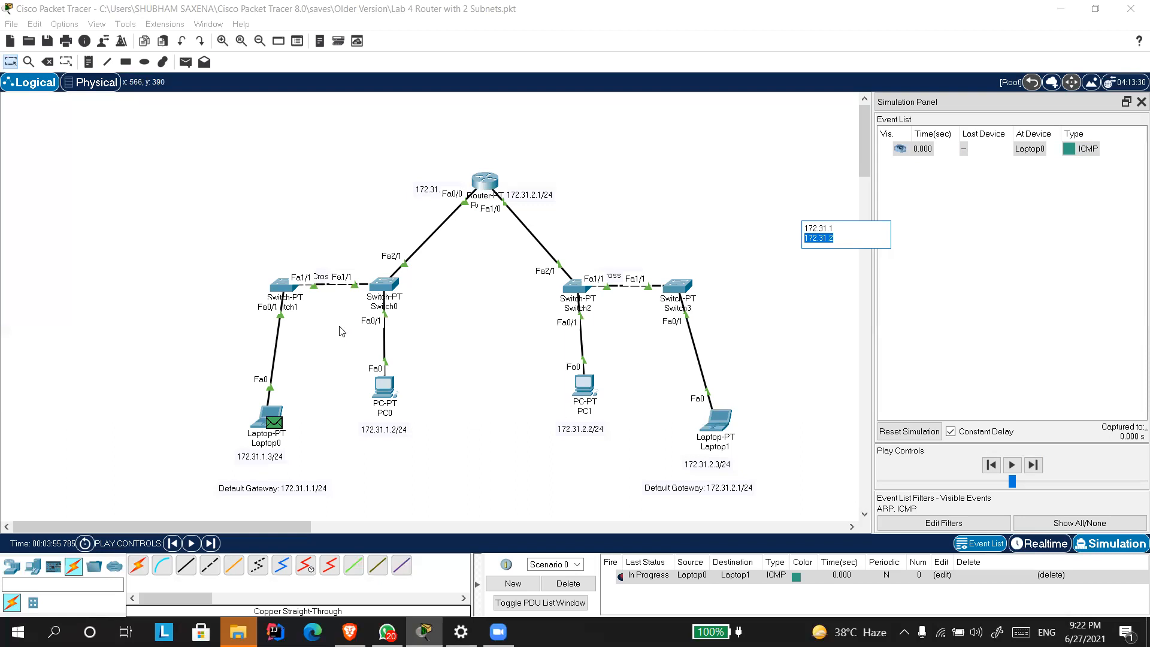
pyautogui.click(809, 269)
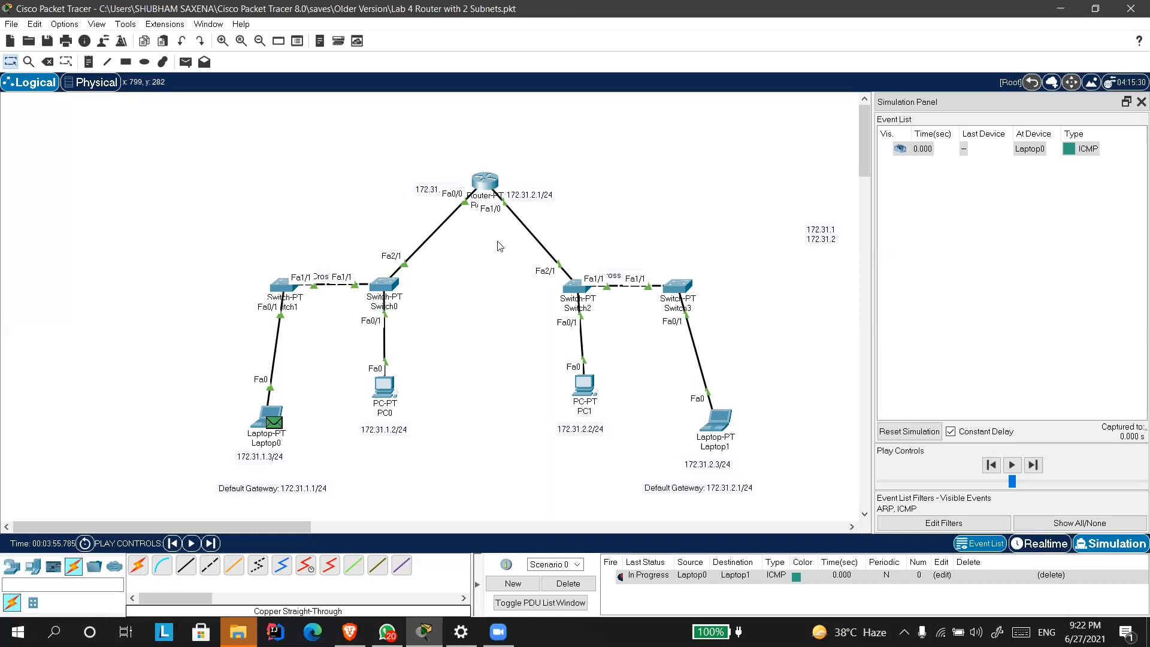
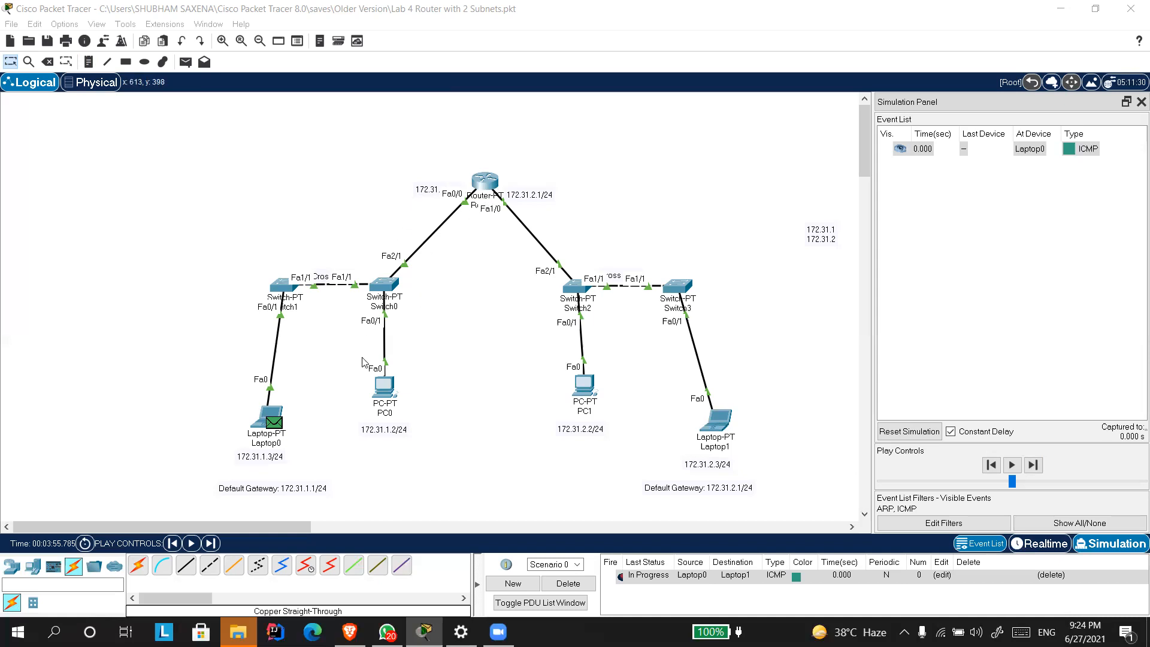
# Place a note beside the topology reading "172.31.1.0 -> Network".
pyautogui.click(262, 428)
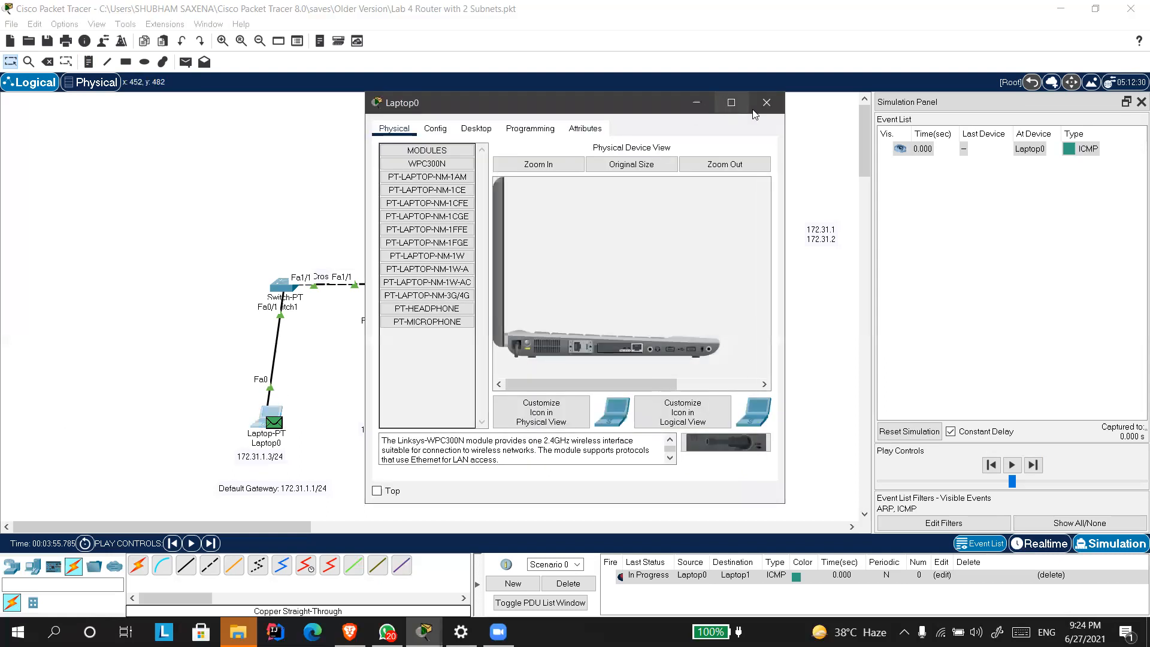
pyautogui.click(773, 101)
pyautogui.click(89, 61)
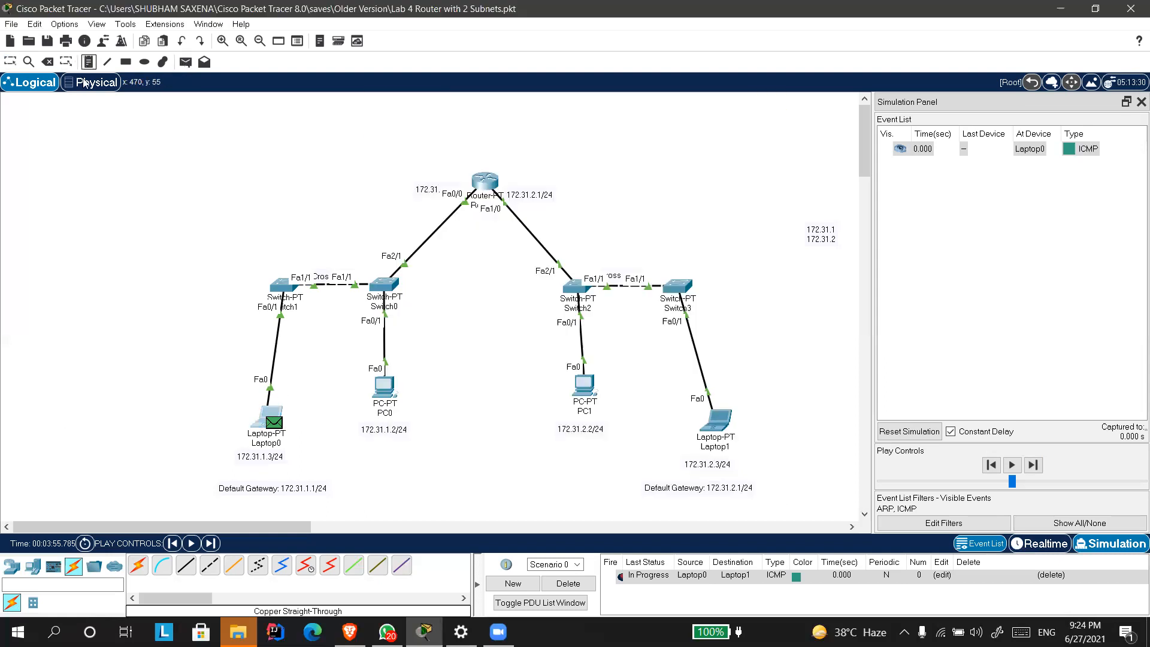
pyautogui.click(46, 206)
pyautogui.write('7')
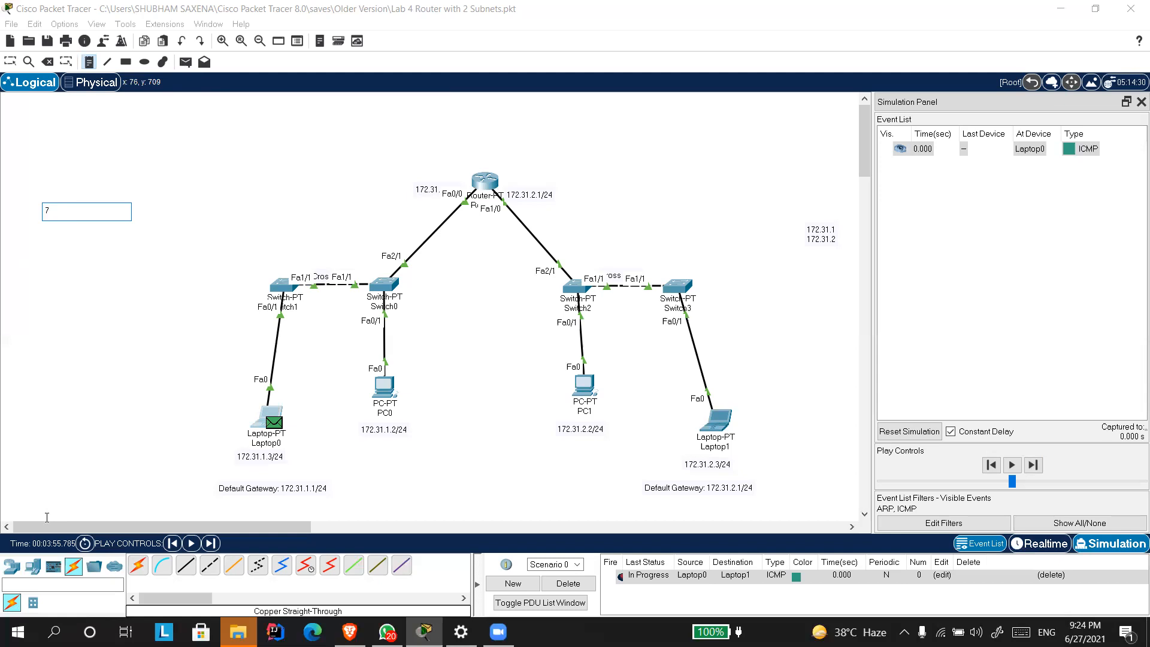
pyautogui.press('BackSpace')
pyautogui.write('172.31.')
pyautogui.write('10.0')
pyautogui.press('BackSpace')
pyautogui.press('BackSpace')
pyautogui.press('BackSpace')
pyautogui.write('.0')
pyautogui.write(' ->')
pyautogui.write('Netwrok')
pyautogui.press('BackSpace')
pyautogui.press('BackSpace')
pyautogui.press('BackSpace')
pyautogui.write('ork')
# Add a second line "172.31.1.1 -> default gateway" to the network note and finish editing.
pyautogui.press('Return')
pyautogui.write('172')
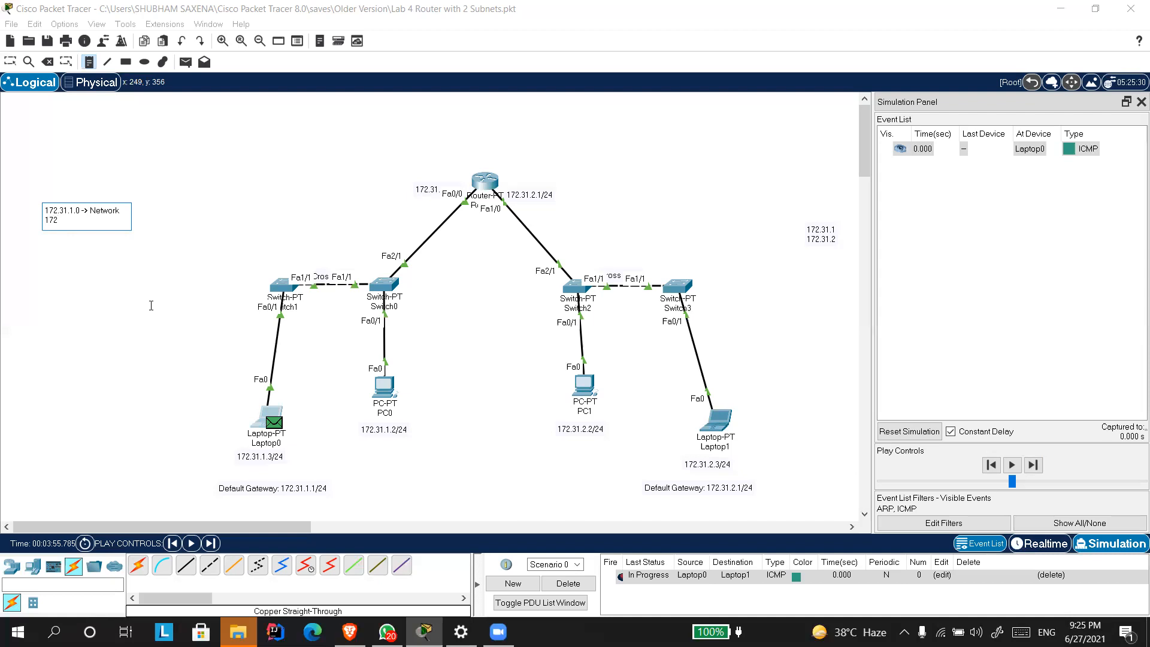
pyautogui.write('.31.1.1')
pyautogui.write(' -> default g')
pyautogui.write('atwe=a')
pyautogui.write('=')
pyautogui.press('BackSpace')
pyautogui.press('BackSpace')
pyautogui.press('BackSpace')
pyautogui.press('BackSpace')
pyautogui.press('BackSpace')
pyautogui.press('BackSpace')
pyautogui.write('teway')
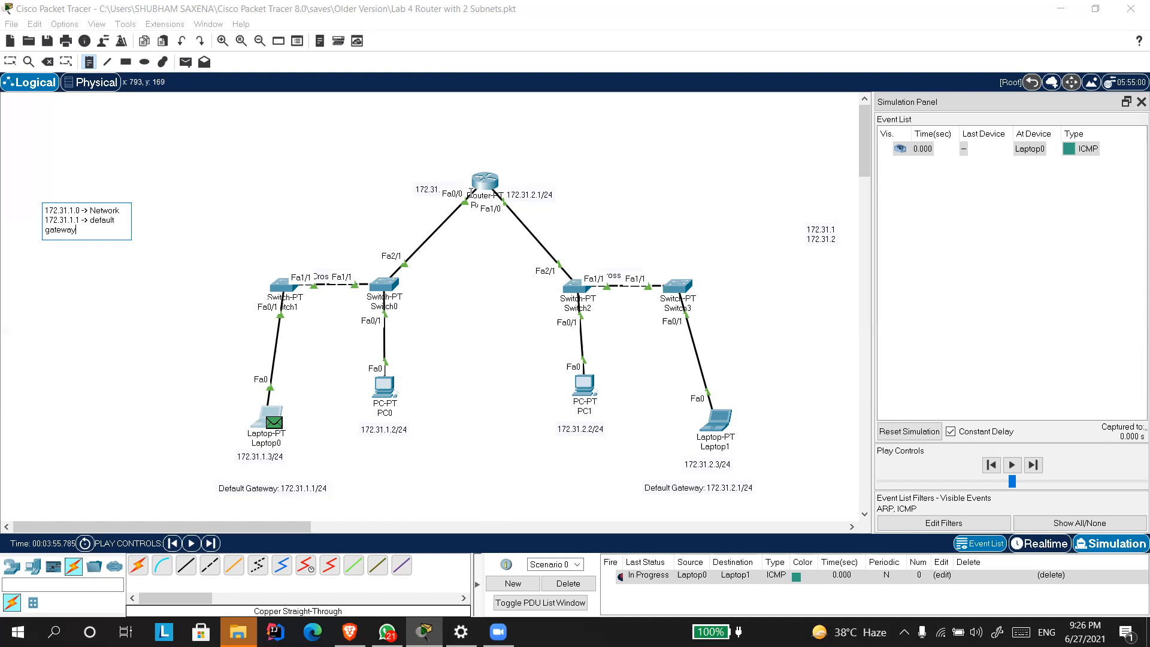
pyautogui.click(520, 70)
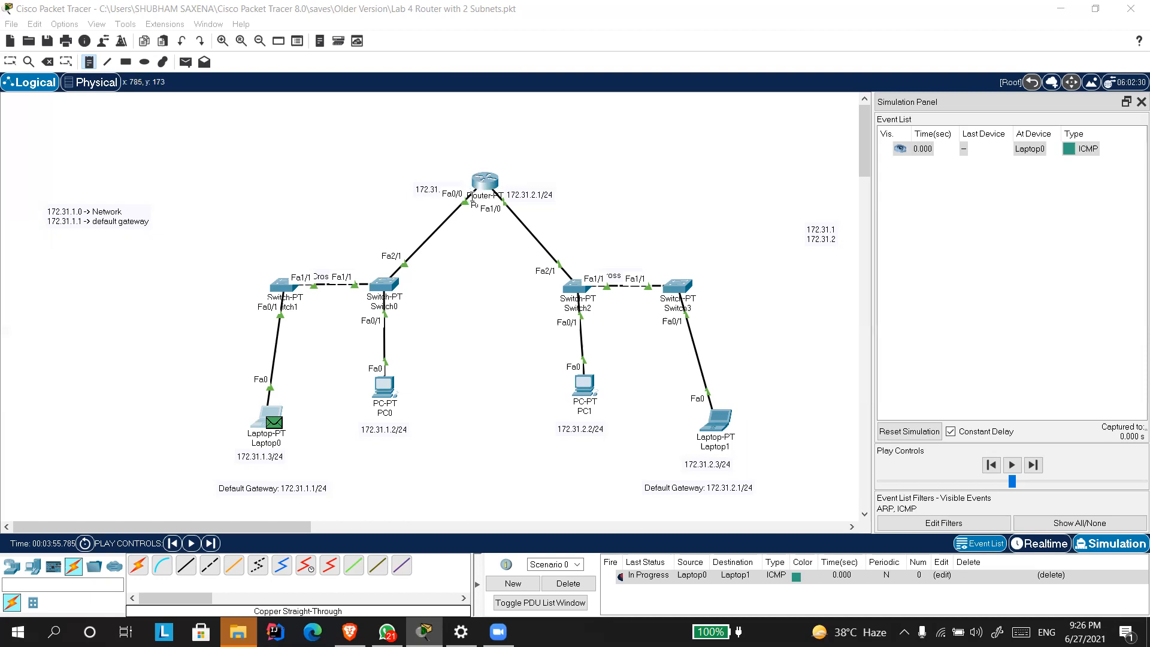
# Move Router0 slightly upward to uncover the 172.31.1.1/24 label and check the router's port summary.
pyautogui.click(479, 183)
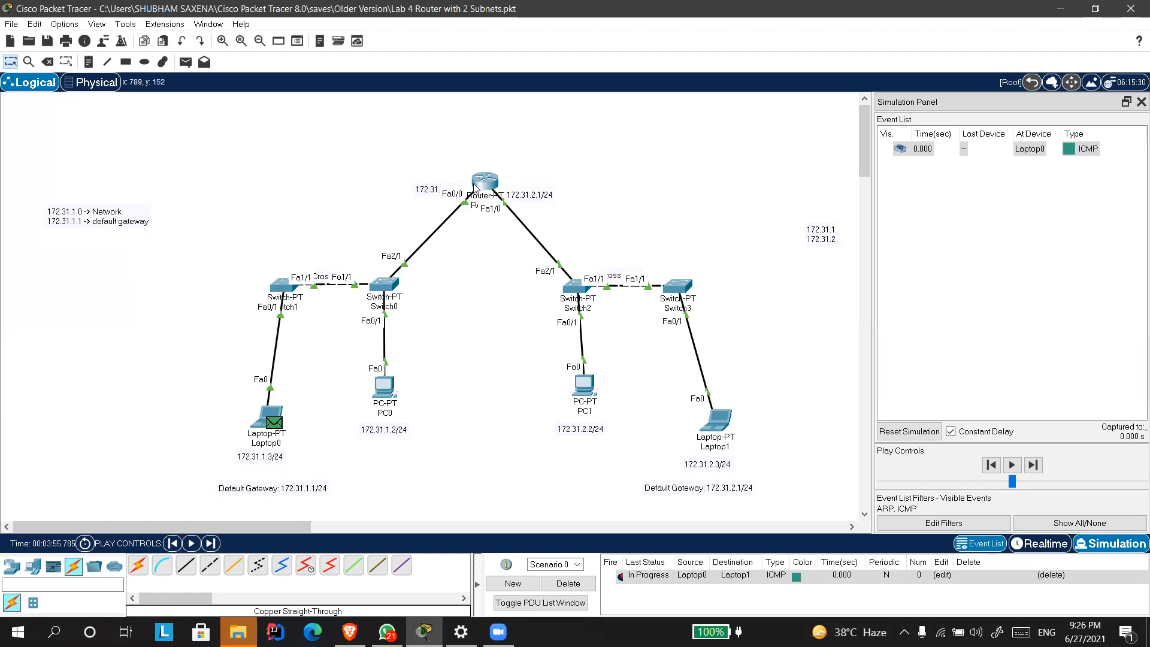
pyautogui.moveTo(479, 186); pyautogui.dragTo(485, 167)
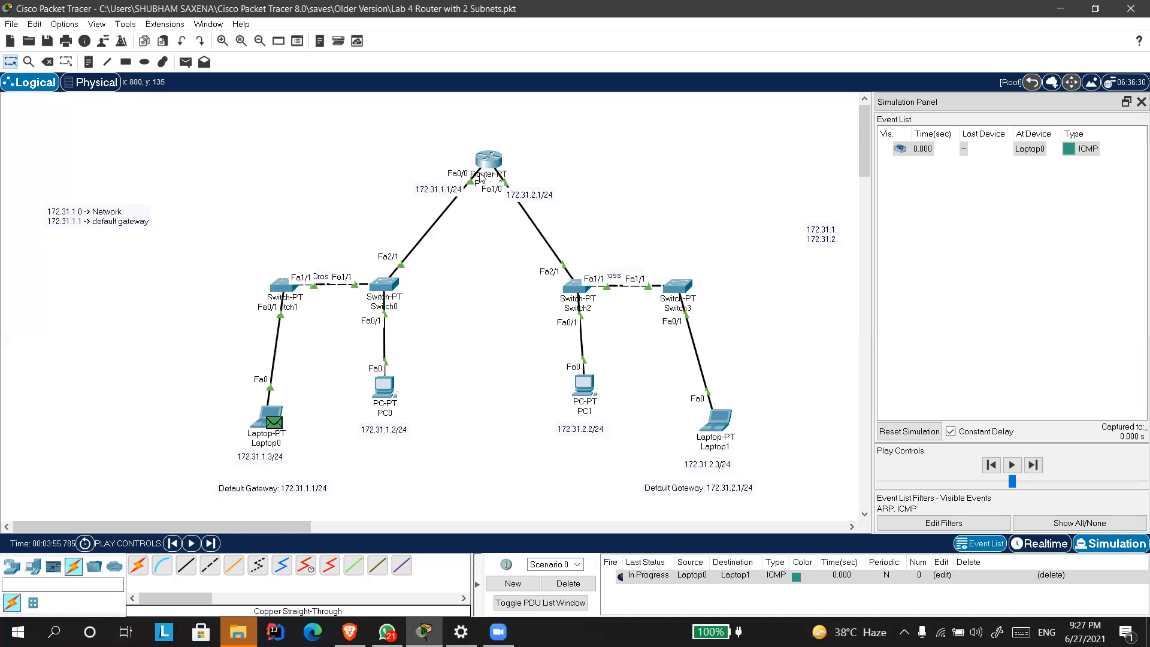
pyautogui.moveTo(480, 176)
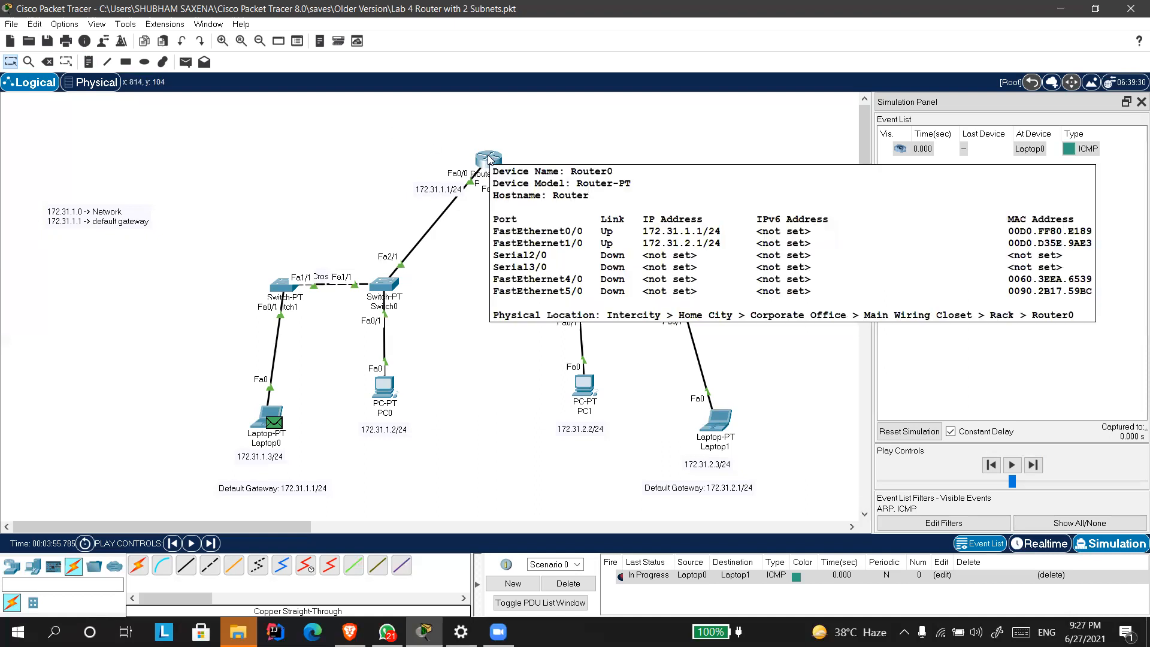
# Reopen the 172.31.1.0 note and highlight its network and default gateway entries.
pyautogui.doubleClick(146, 225)
pyautogui.click(95, 233)
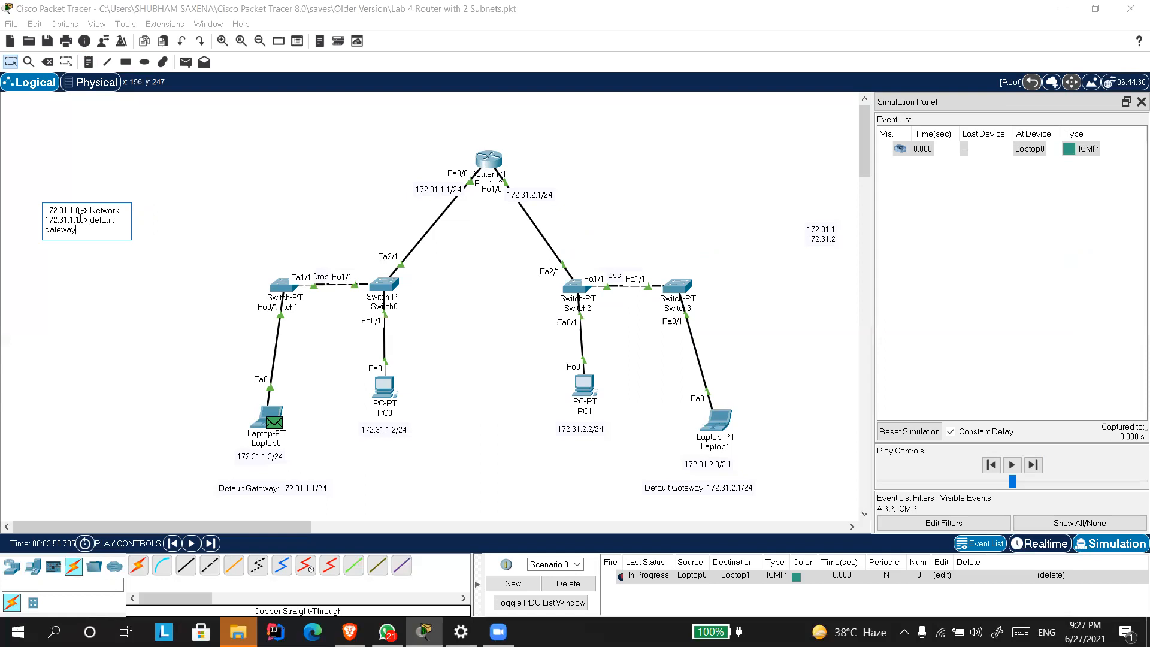
pyautogui.moveTo(119, 209); pyautogui.dragTo(64, 220)
pyautogui.click(86, 231)
pyautogui.moveTo(81, 210); pyautogui.dragTo(53, 209)
pyautogui.moveTo(120, 211); pyautogui.dragTo(43, 219)
# Add the line "172.31.1.2 -> host" to the note and highlight the default gateway line above it.
pyautogui.click(84, 230)
pyautogui.press('Return')
pyautogui.moveTo(76, 231); pyautogui.dragTo(49, 216)
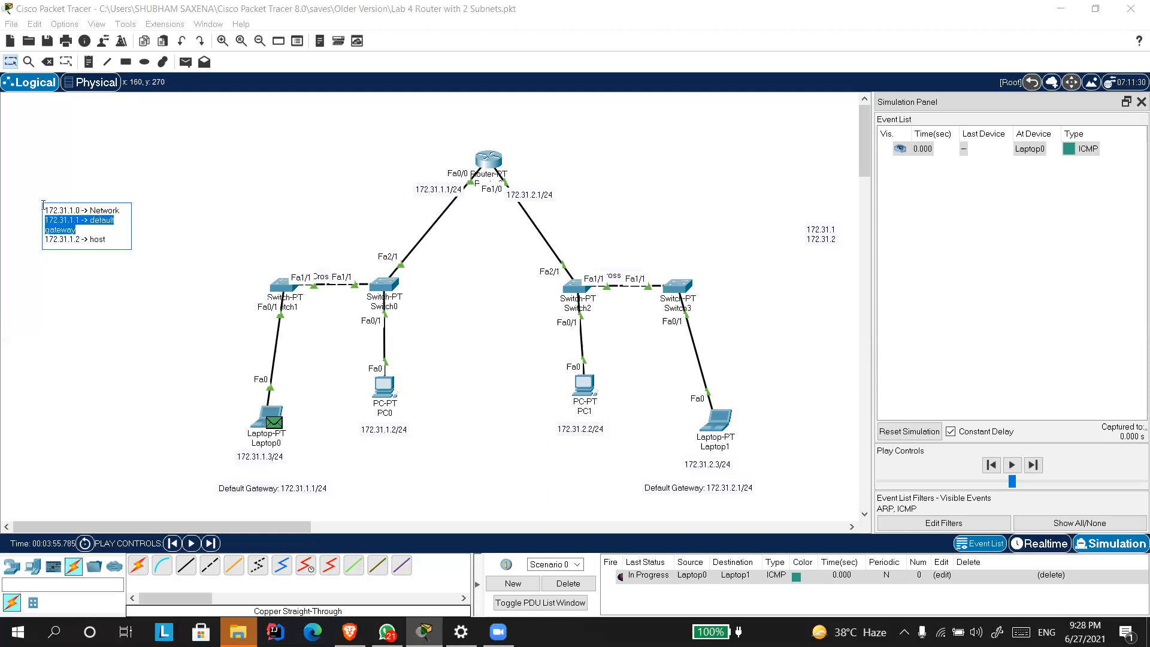
pyautogui.click(106, 241)
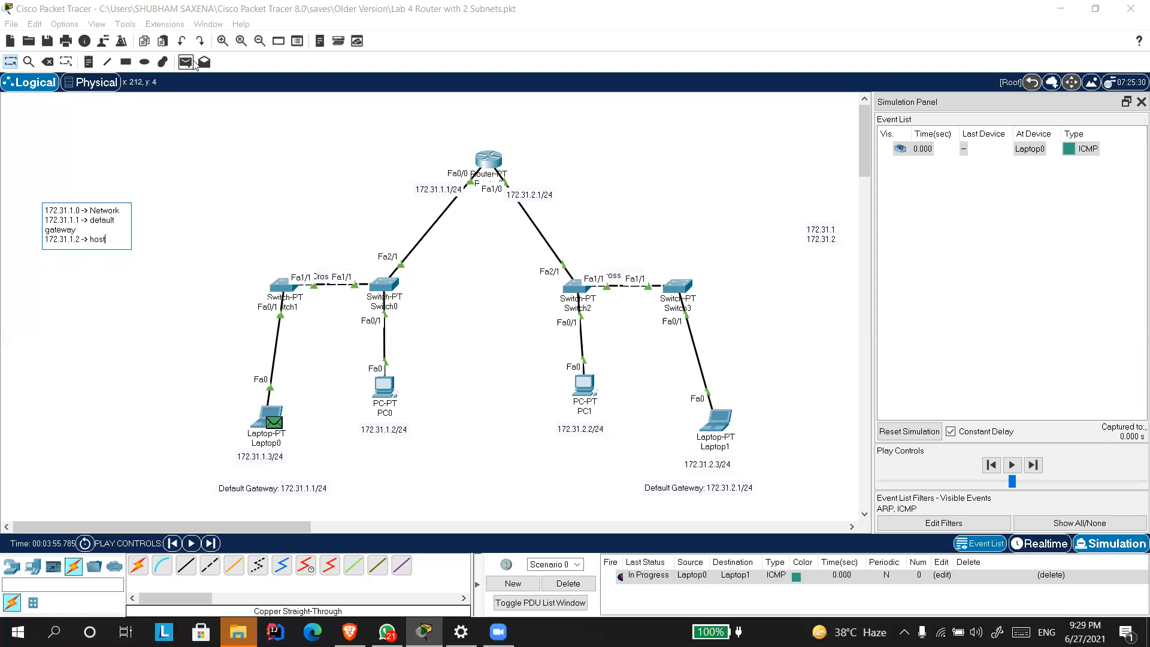
# Place a second note below the first listing 172.31.2.0 and 172.31.2.1 on separate lines.
pyautogui.click(88, 61)
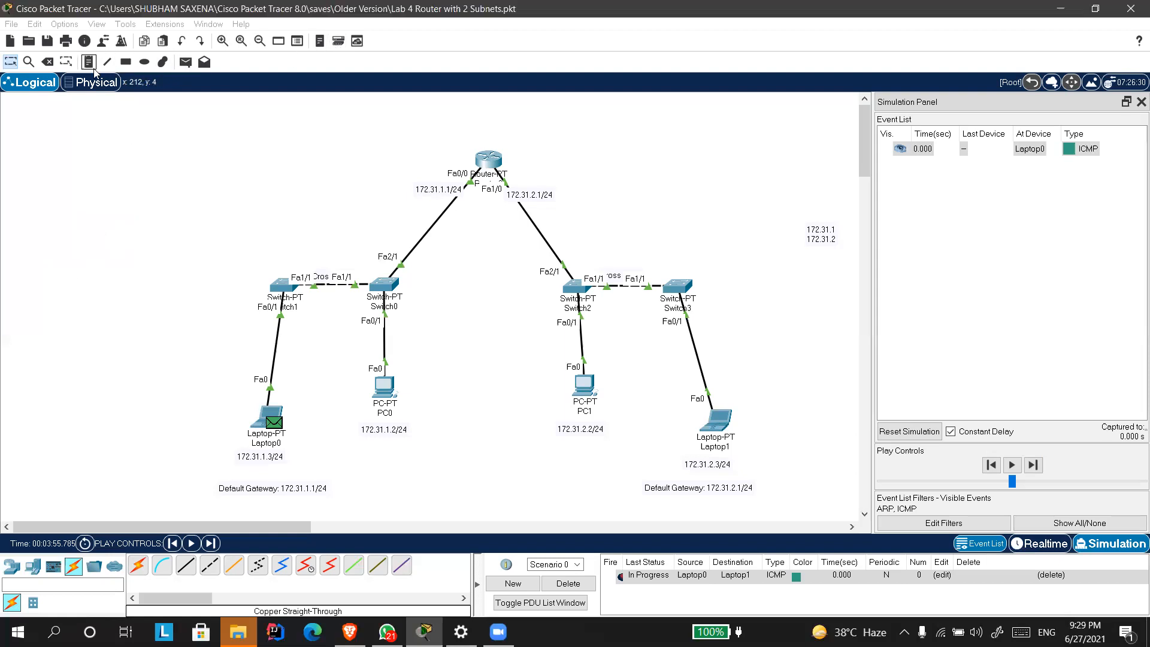
pyautogui.click(45, 277)
pyautogui.write('172')
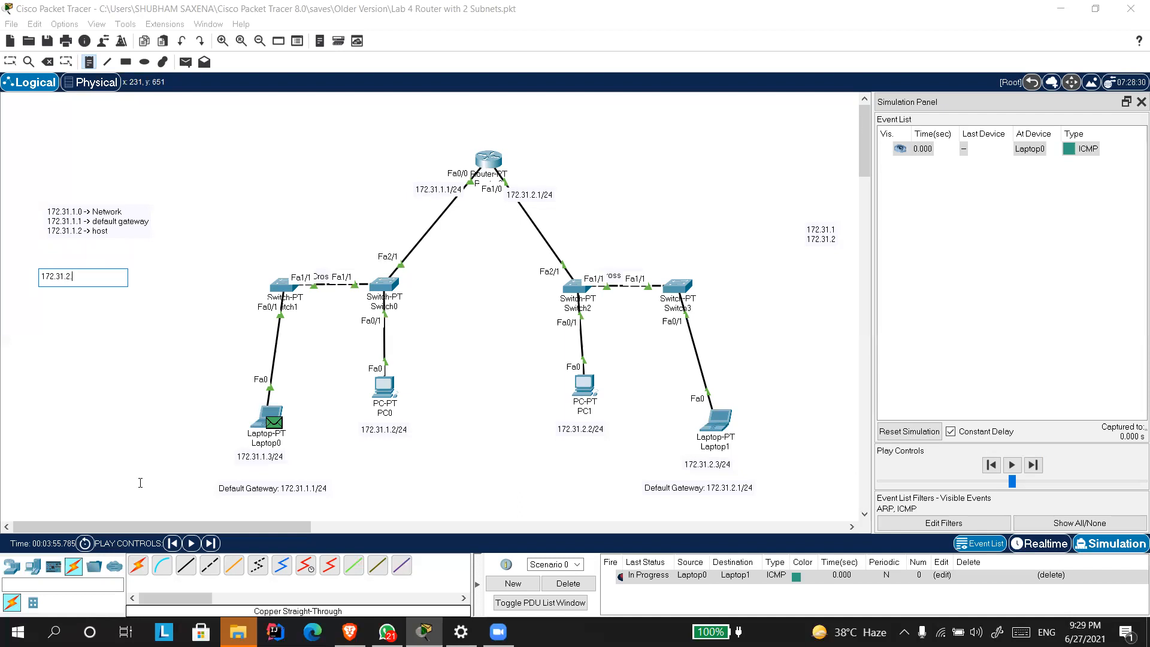
pyautogui.write('.31.2.0')
pyautogui.press('Return')
pyautogui.press('Return')
pyautogui.click(563, 443)
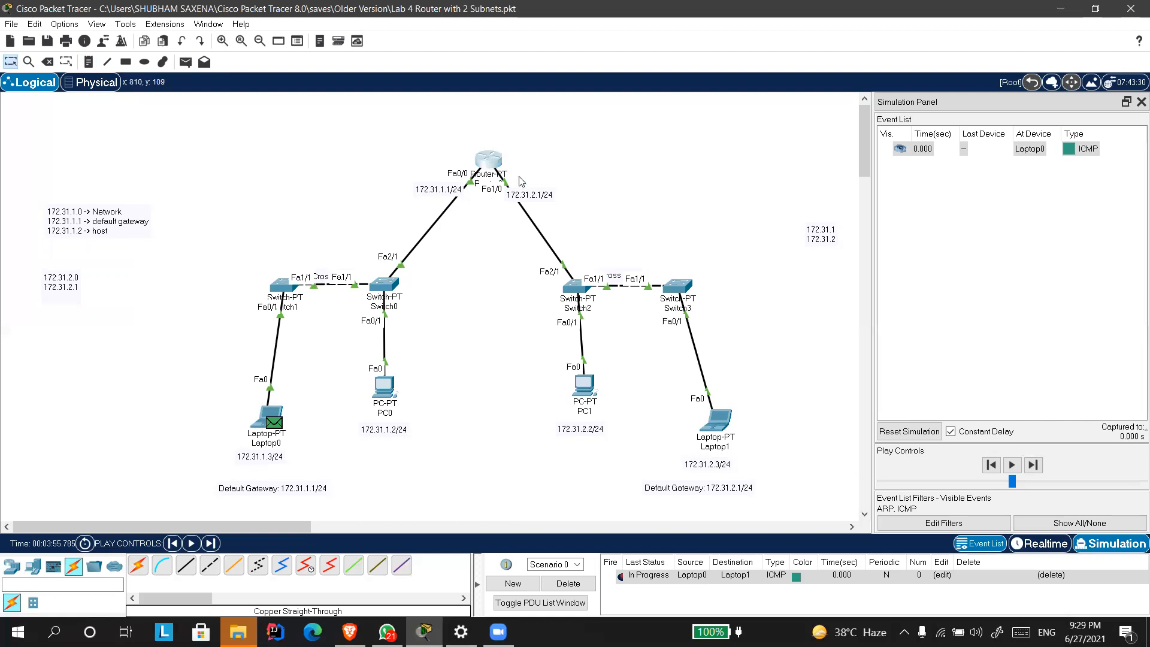
# Open Router0's configuration and examine the IPv4 addresses of FastEthernet0/0 and FastEthernet1/0.
pyautogui.click(487, 160)
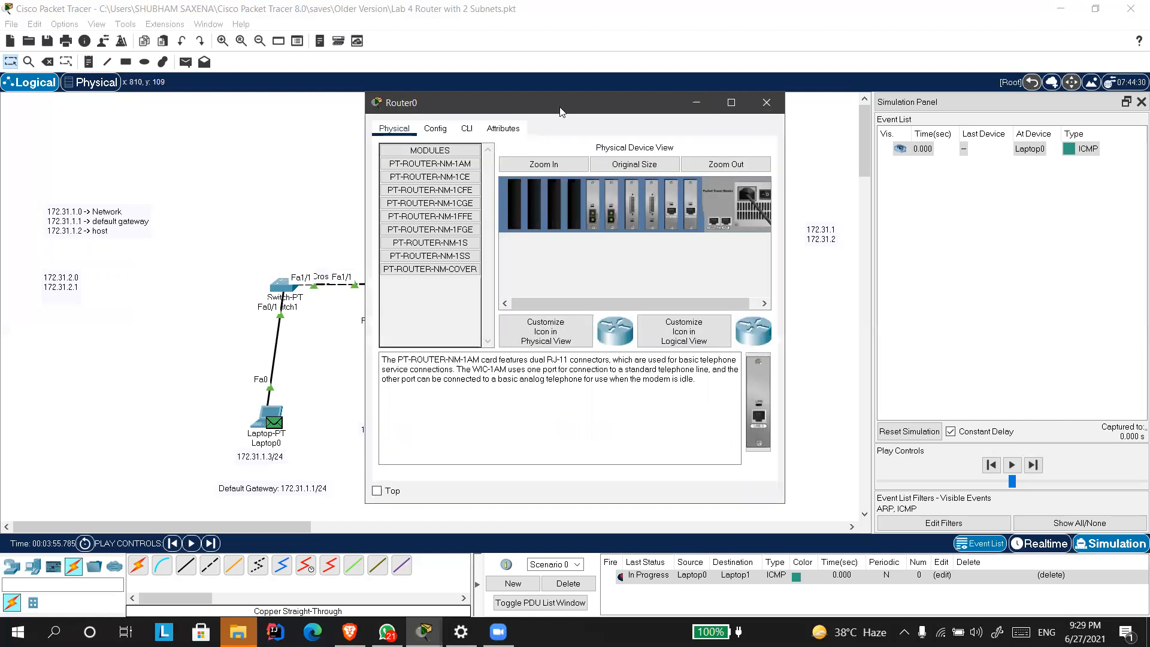
pyautogui.moveTo(560, 112); pyautogui.dragTo(828, 105)
pyautogui.click(703, 121)
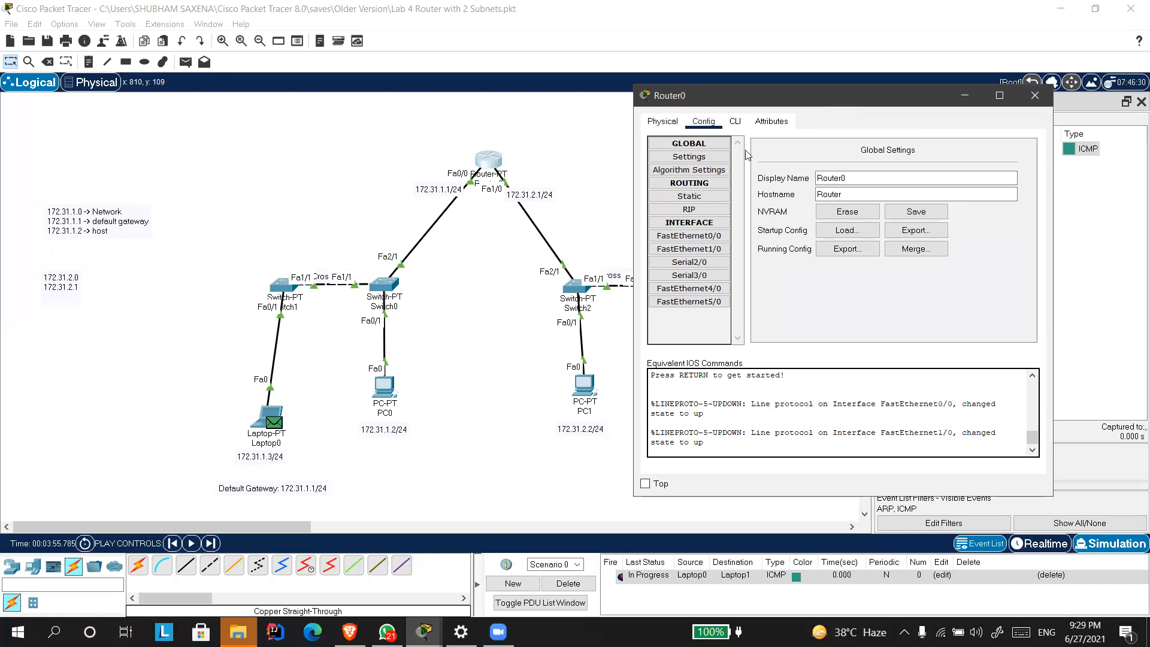
pyautogui.click(717, 239)
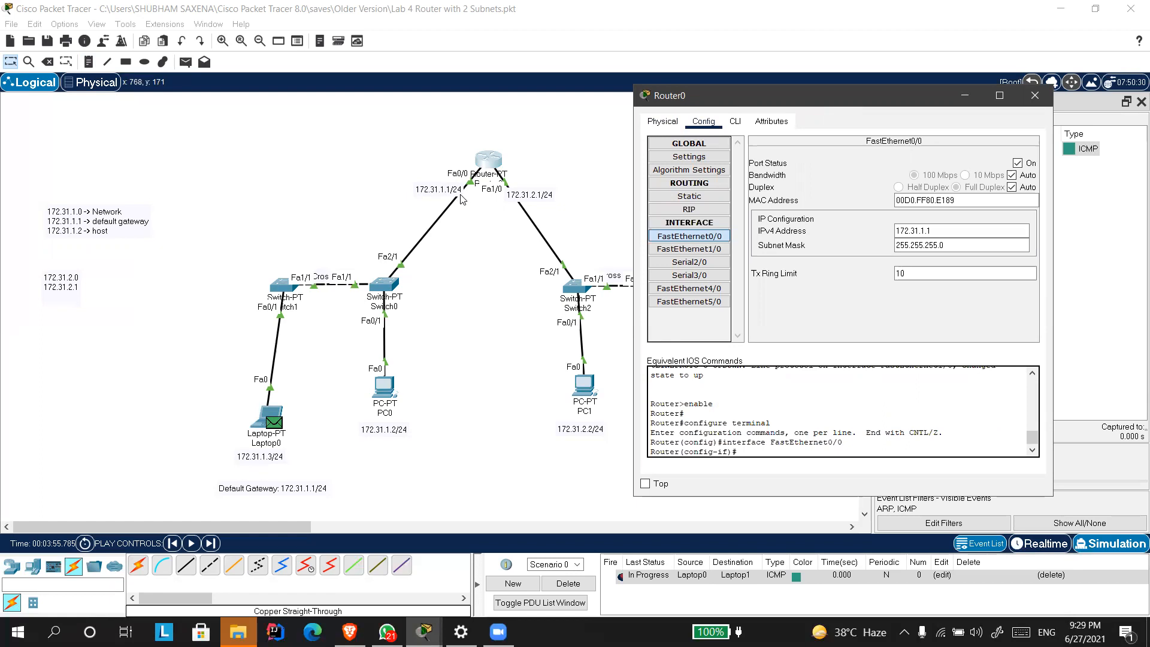
pyautogui.moveTo(942, 231); pyautogui.dragTo(870, 238)
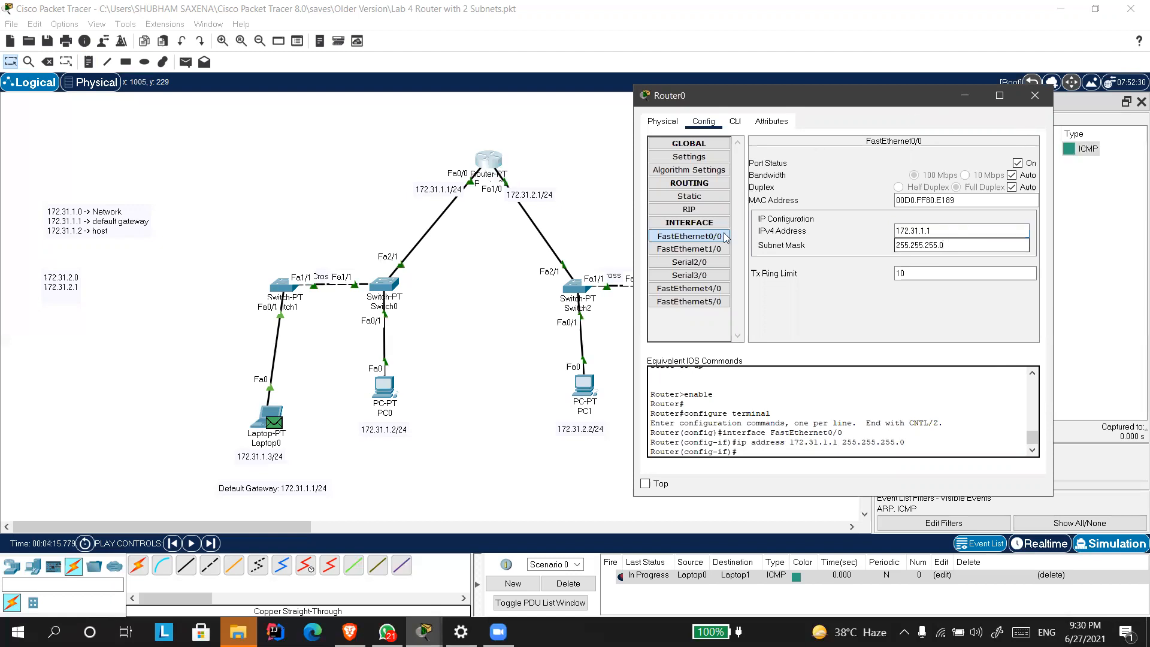
pyautogui.click(708, 250)
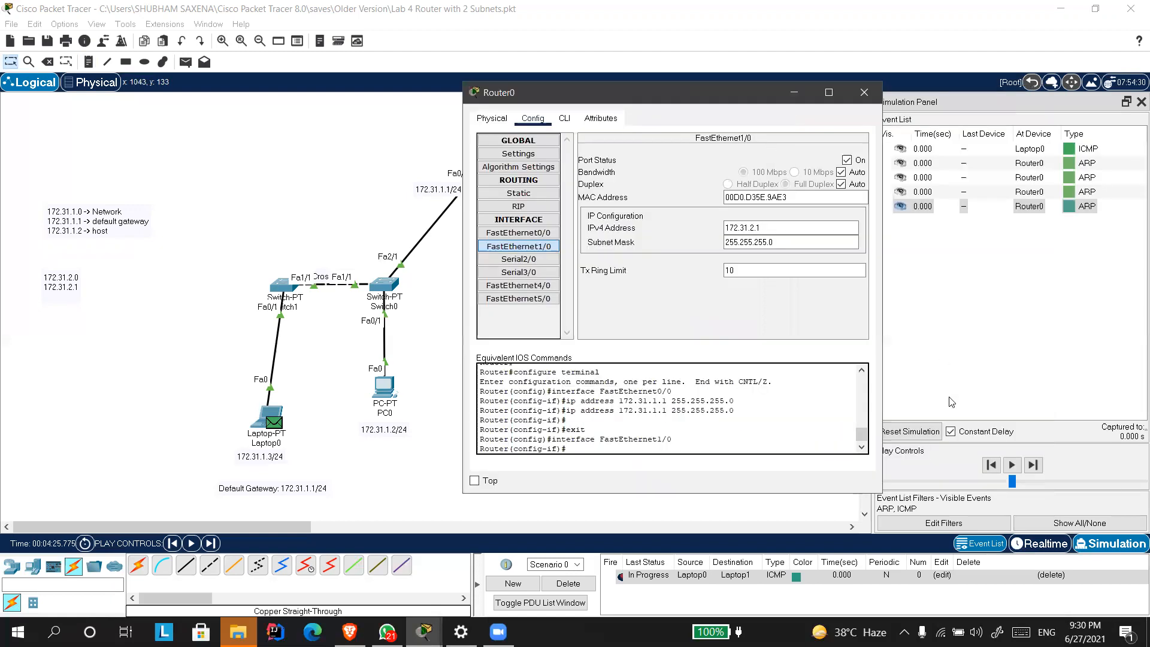
# Return to the simulation and delete the current scenario to clear its PDU and events.
pyautogui.click(909, 431)
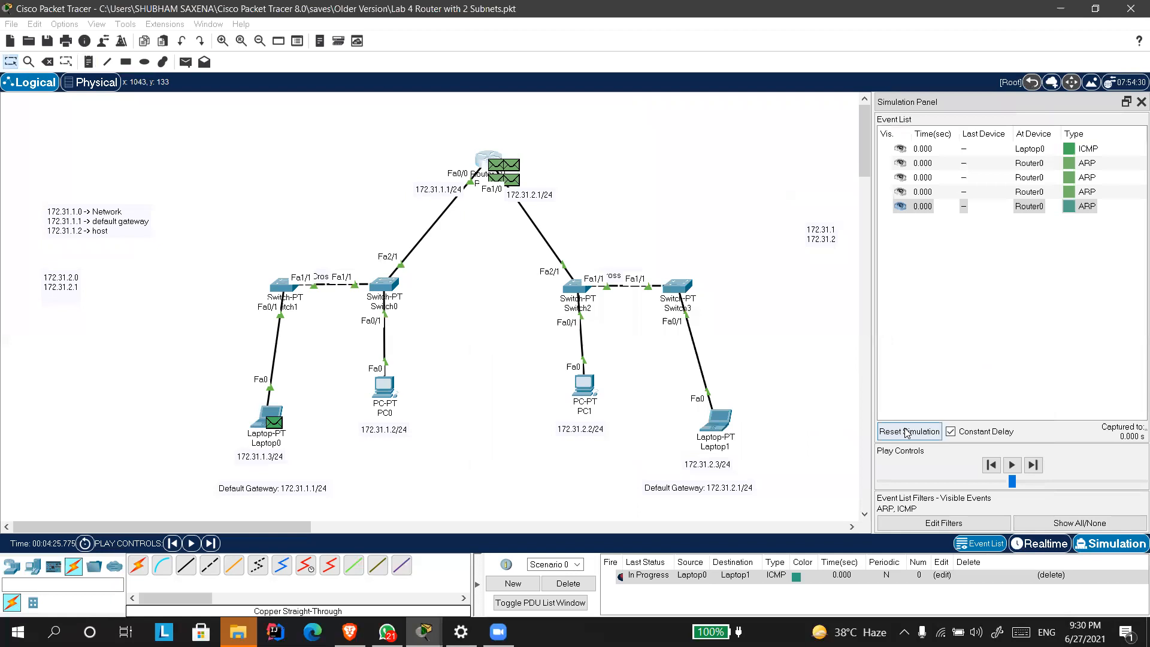
pyautogui.click(568, 583)
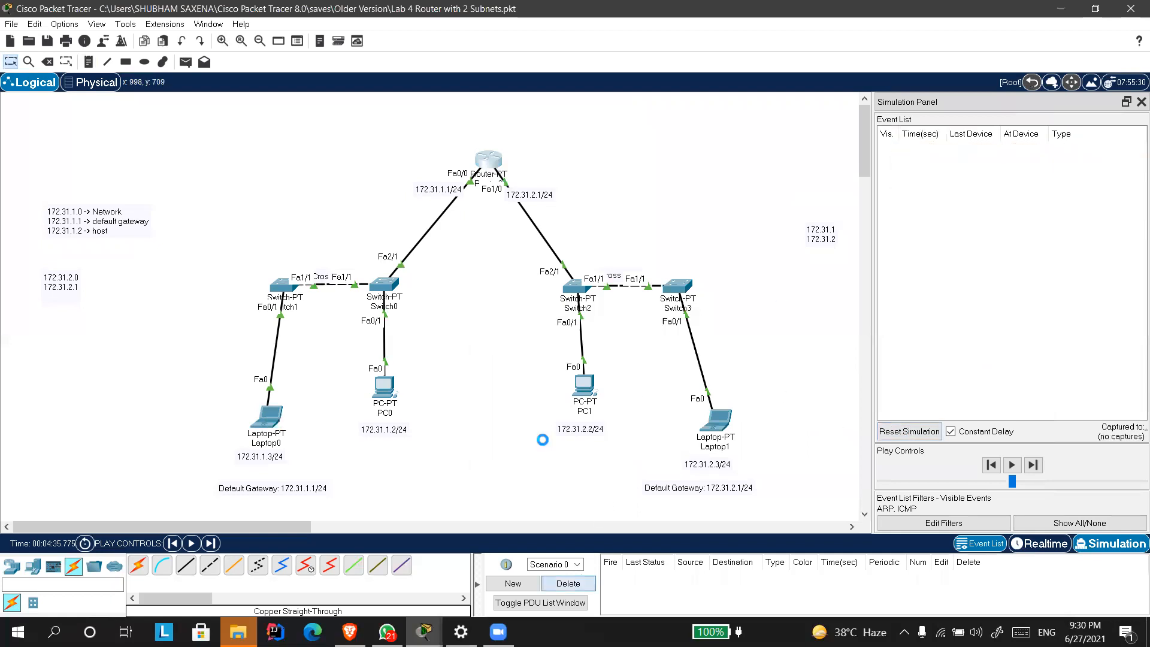
# Highlight the IPv4 address of Router0's FastEthernet1/0, close the configuration and reset the simulation.
pyautogui.click(496, 166)
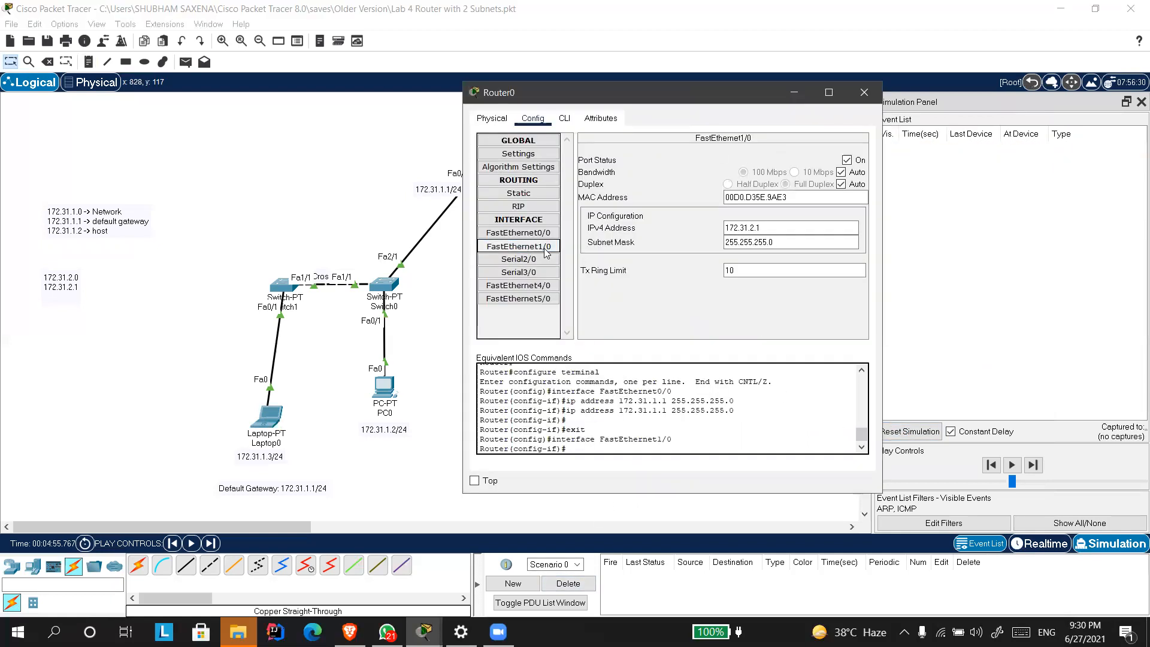
pyautogui.click(518, 246)
pyautogui.moveTo(768, 228); pyautogui.dragTo(724, 228)
pyautogui.moveTo(691, 91); pyautogui.dragTo(369, 97)
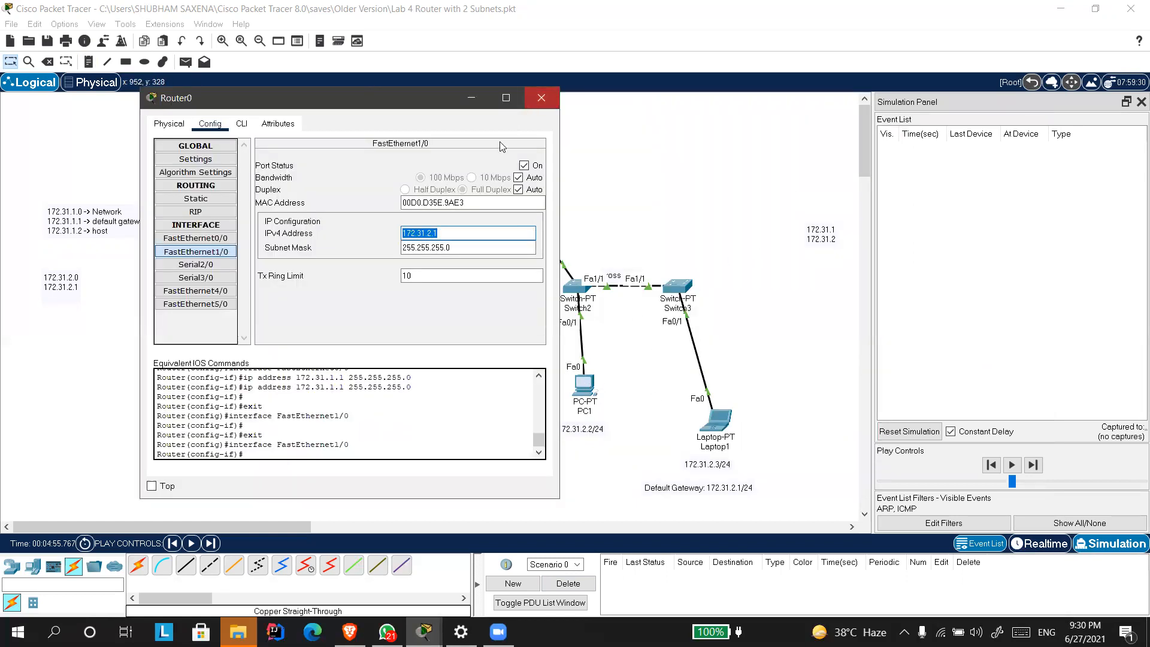
pyautogui.click(540, 98)
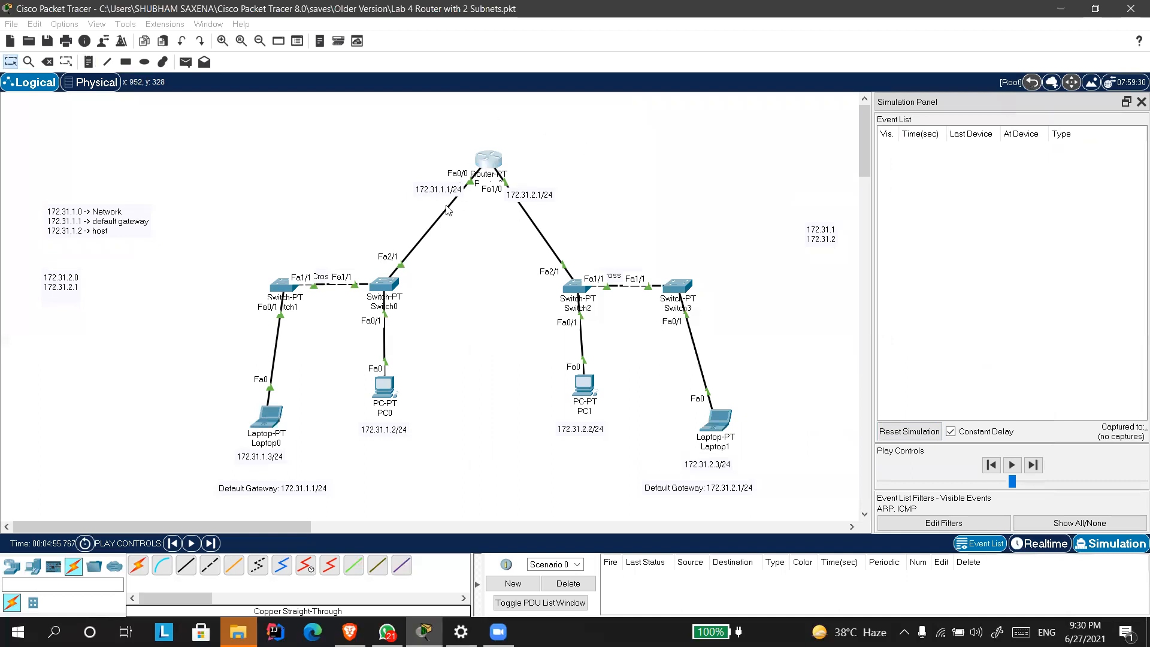
pyautogui.click(901, 431)
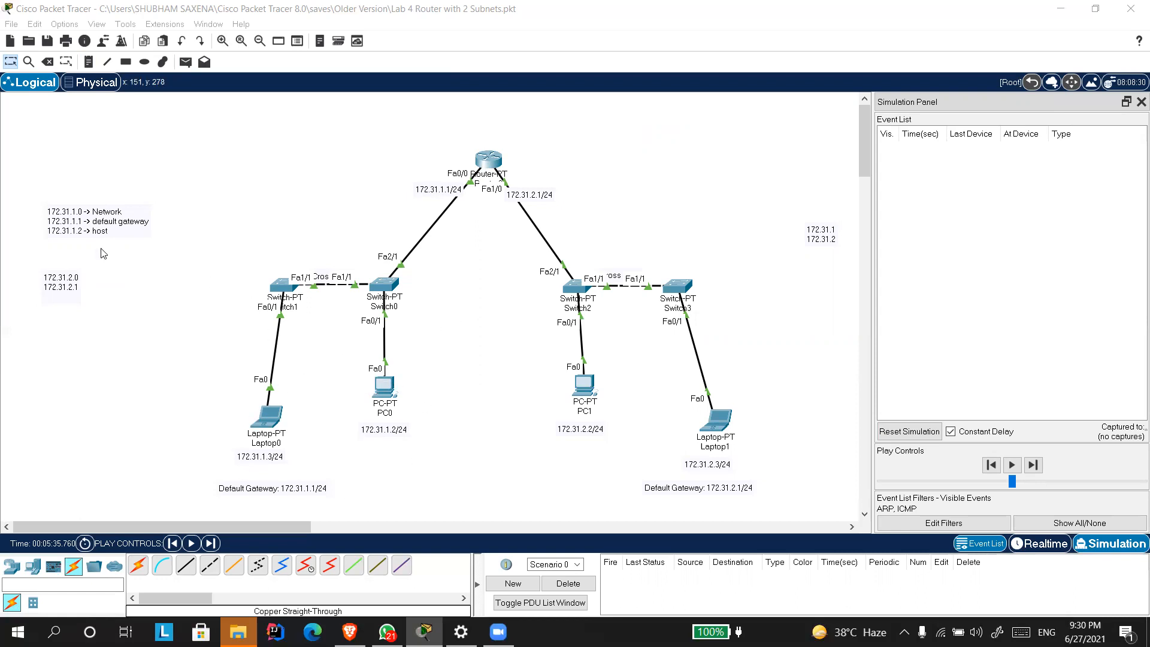
# Reopen the 172.31.1.0 note and highlight the default gateway entry twice, leaving its text unedited.
pyautogui.doubleClick(116, 229)
pyautogui.moveTo(112, 229); pyautogui.dragTo(90, 220)
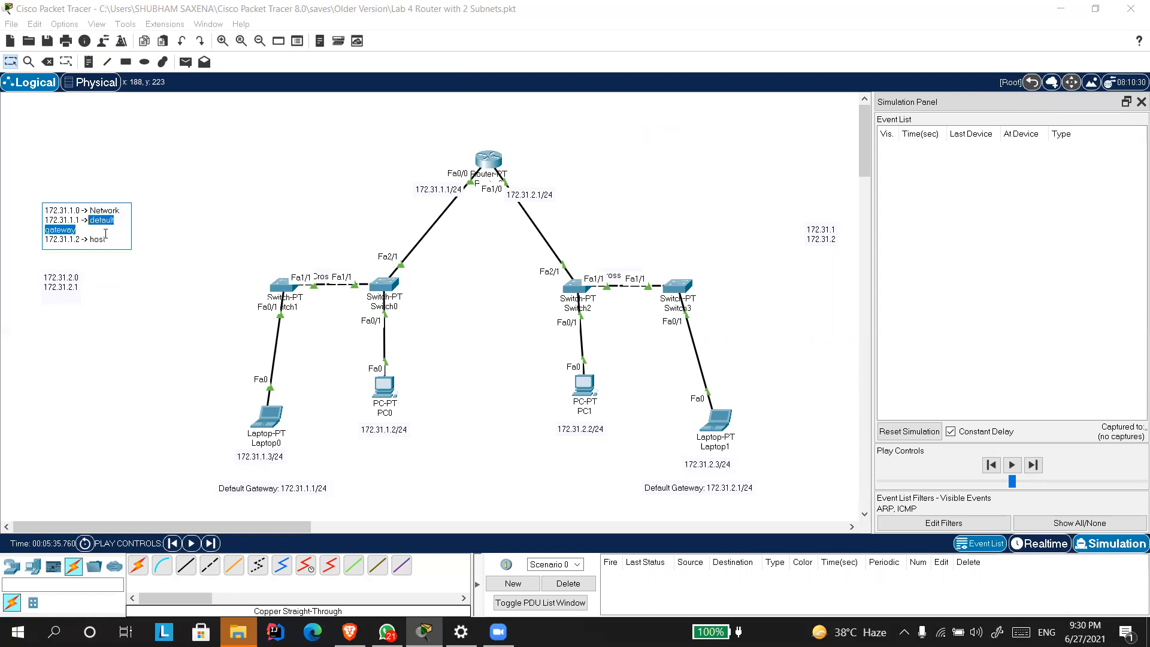
pyautogui.click(152, 310)
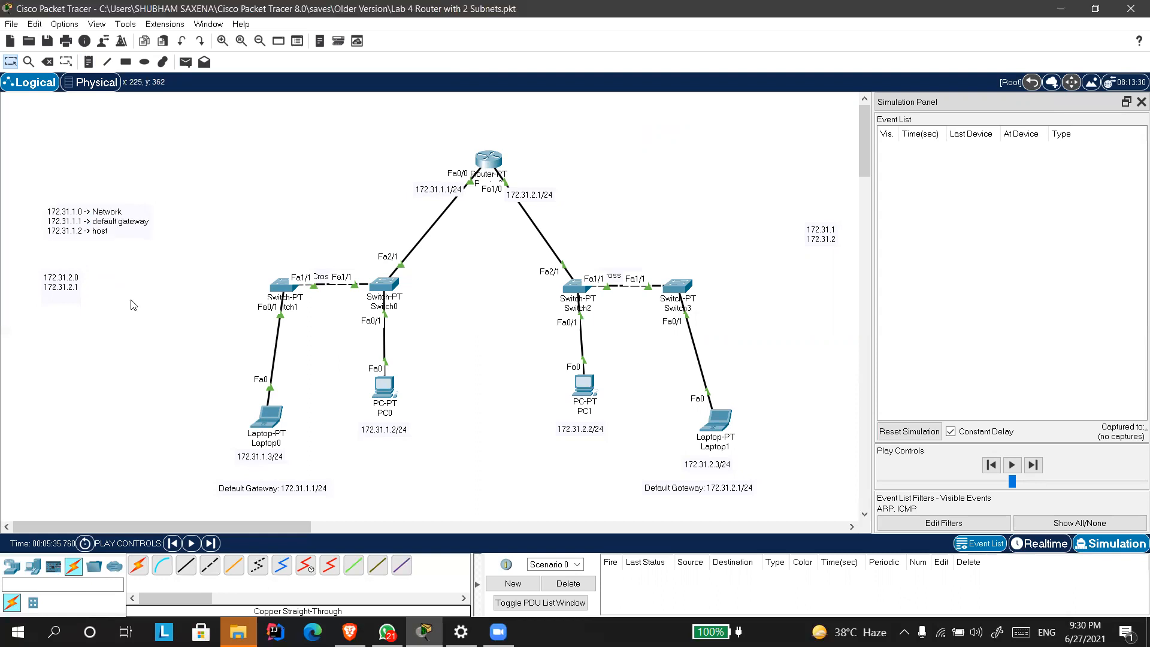
pyautogui.click(127, 222)
pyautogui.moveTo(110, 226); pyautogui.dragTo(90, 220)
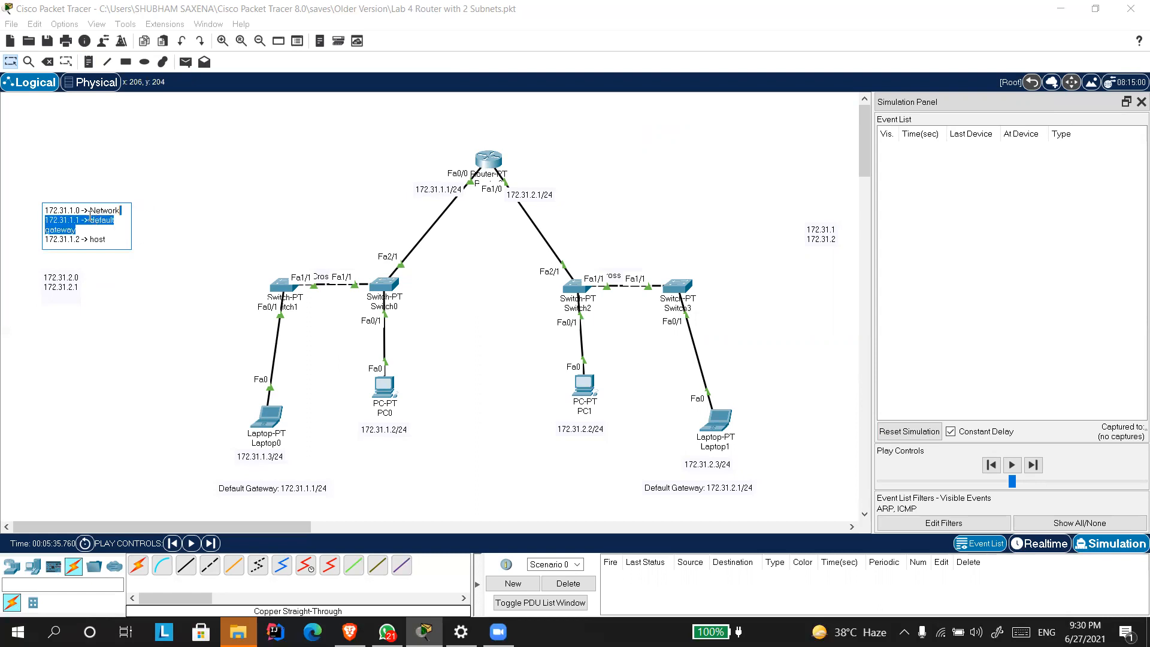
pyautogui.click(156, 259)
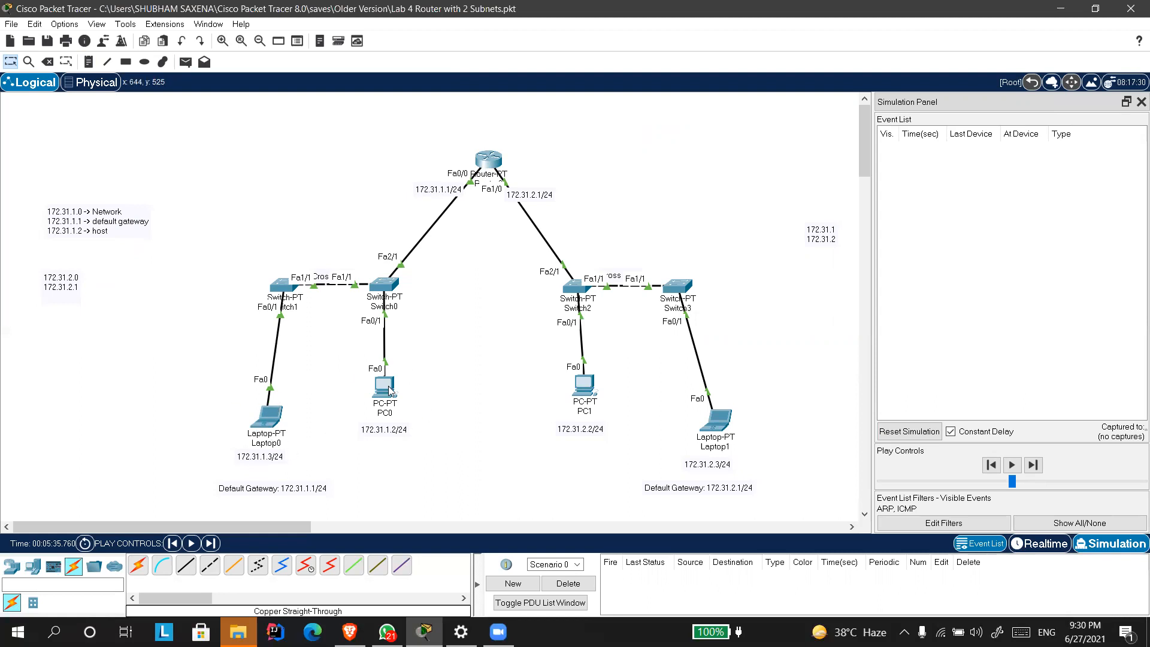
# Open Laptop0's IP configuration and highlight its IPv4 default gateway.
pyautogui.click(272, 420)
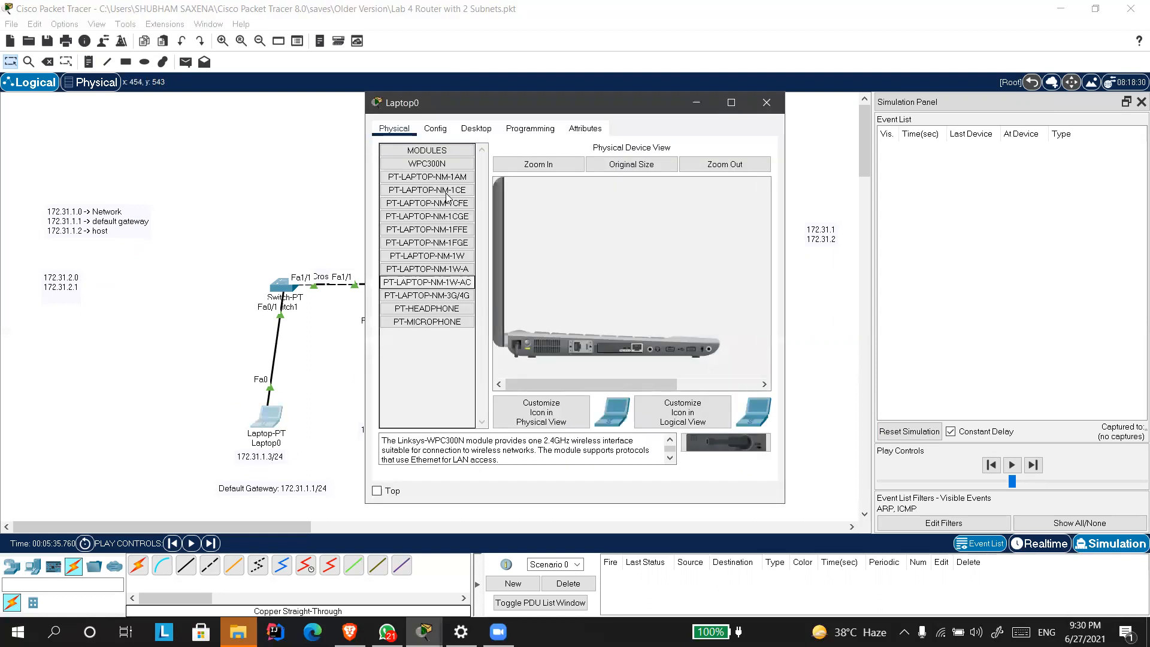
pyautogui.moveTo(474, 112); pyautogui.dragTo(666, 117)
pyautogui.click(635, 131)
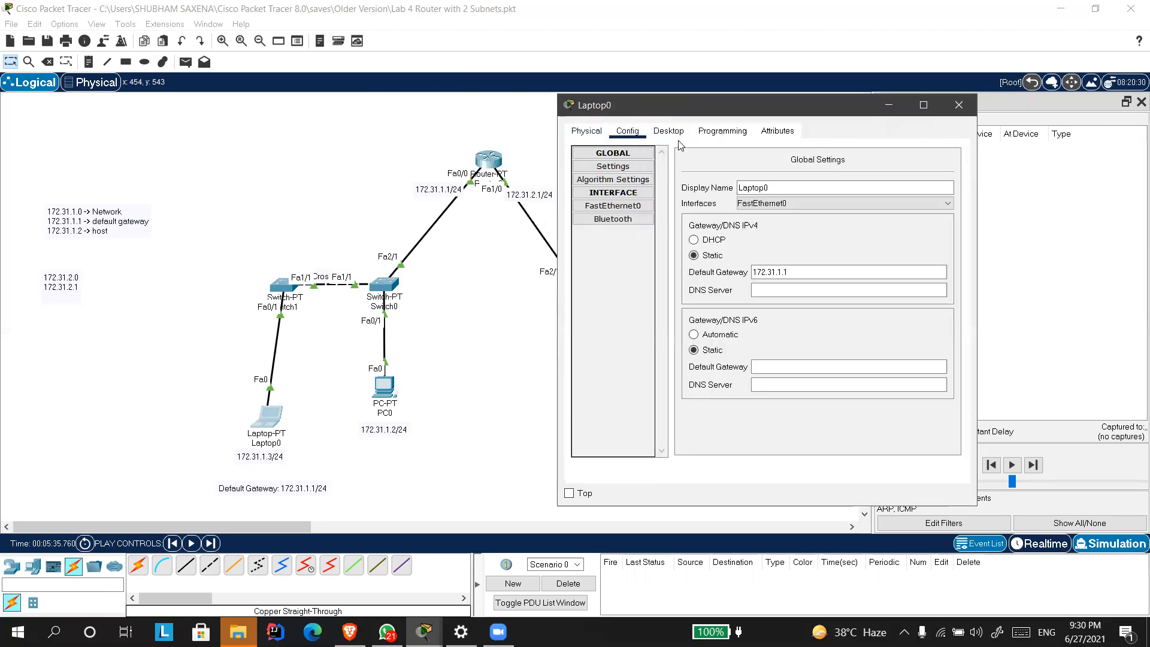
pyautogui.click(667, 133)
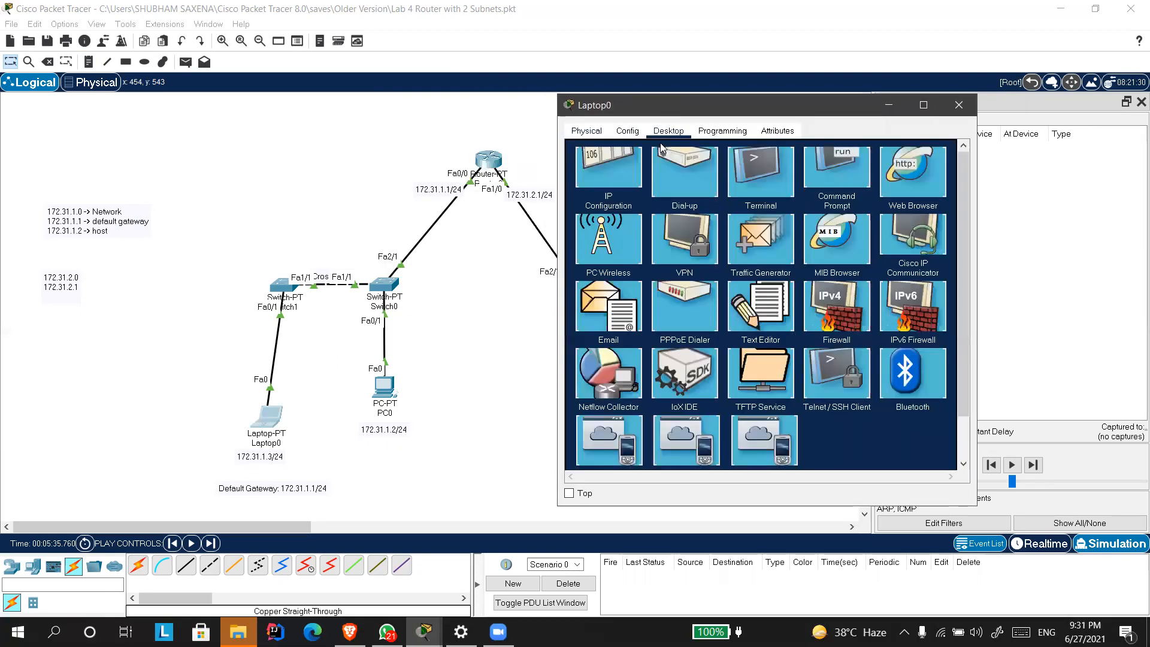
pyautogui.click(629, 160)
pyautogui.moveTo(739, 253); pyautogui.dragTo(677, 258)
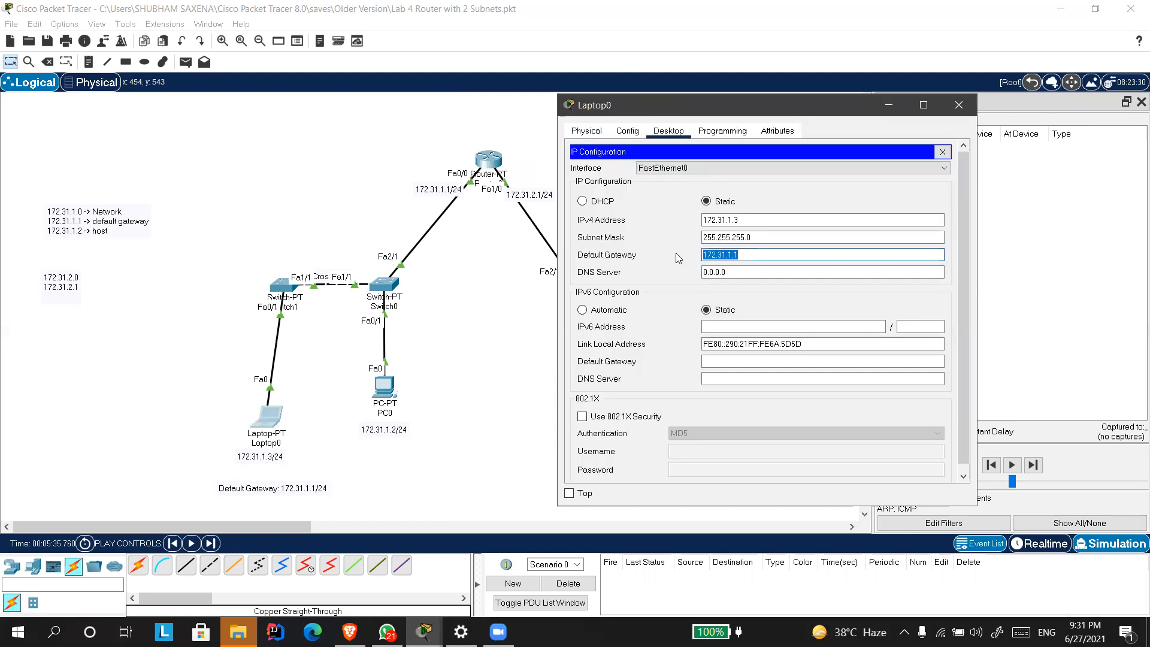
pyautogui.click(676, 253)
pyautogui.moveTo(739, 254); pyautogui.dragTo(678, 259)
pyautogui.click(672, 253)
pyautogui.click(675, 267)
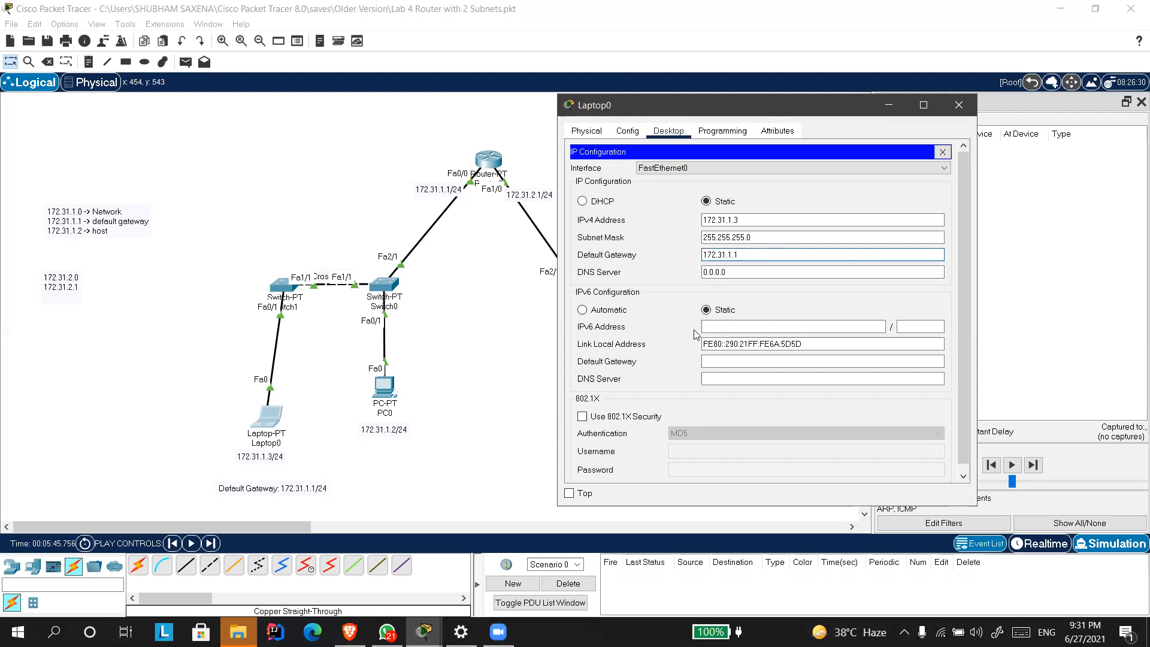
# Close Laptop0's configuration, then highlight the IPv4 default gateway in PC0's IP configuration and close it.
pyautogui.click(842, 202)
pyautogui.click(959, 105)
pyautogui.click(387, 386)
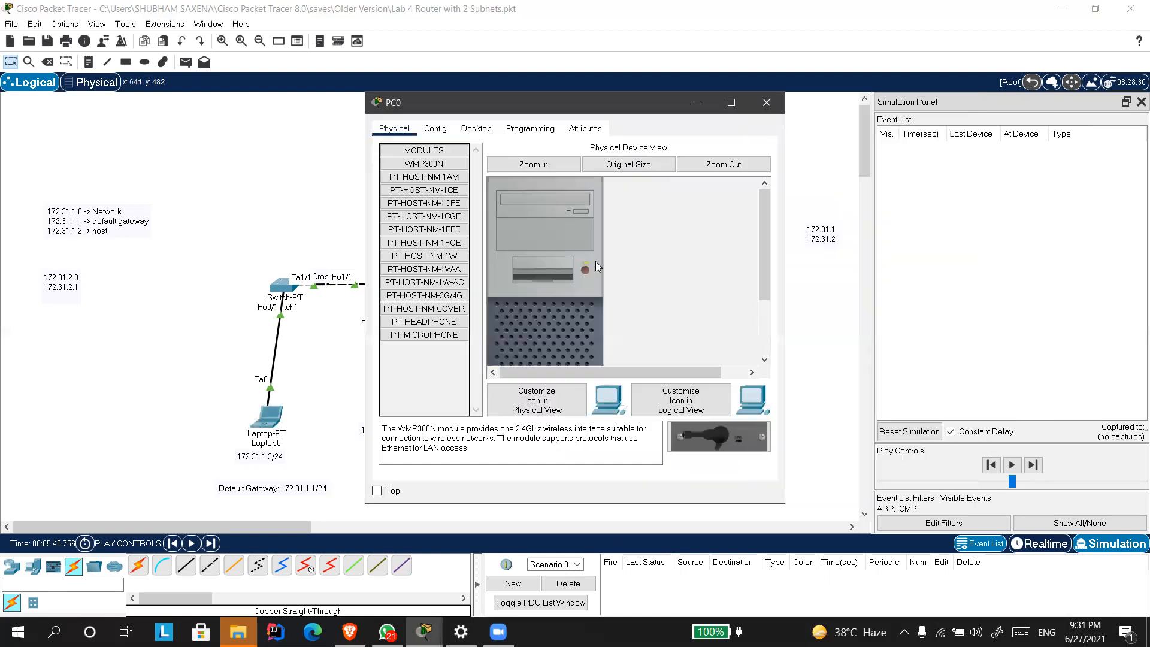
pyautogui.click(467, 132)
pyautogui.click(441, 193)
pyautogui.moveTo(561, 255); pyautogui.dragTo(461, 255)
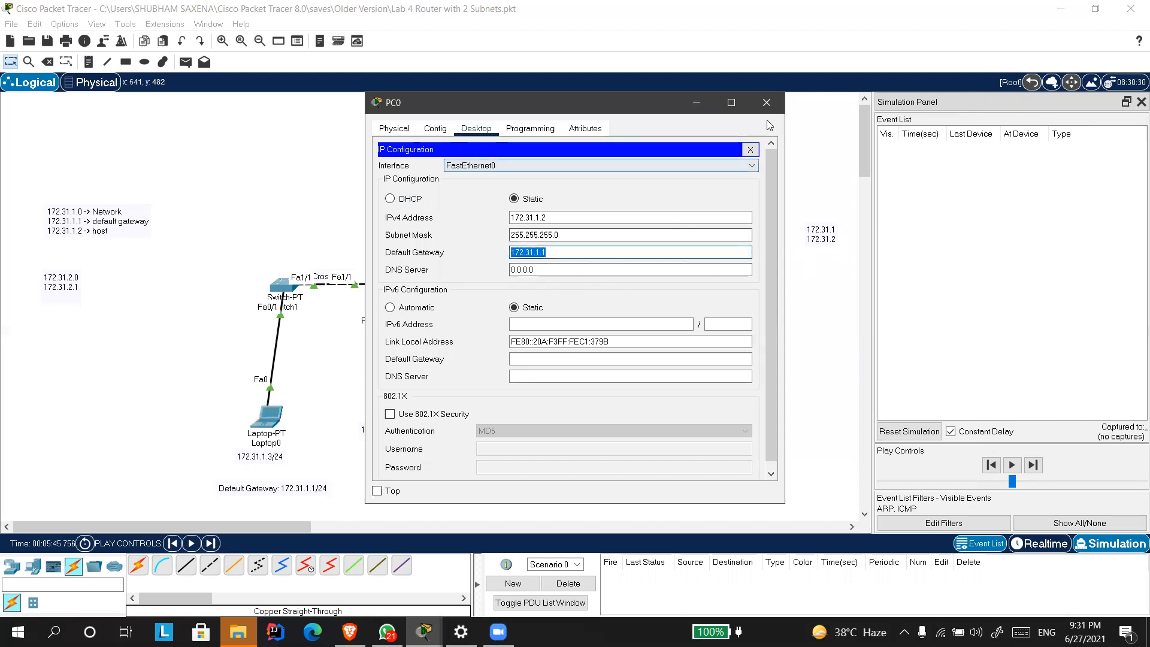
pyautogui.click(766, 102)
# Highlight the IPv4 default gateway in PC1's IP configuration and close the window.
pyautogui.click(583, 384)
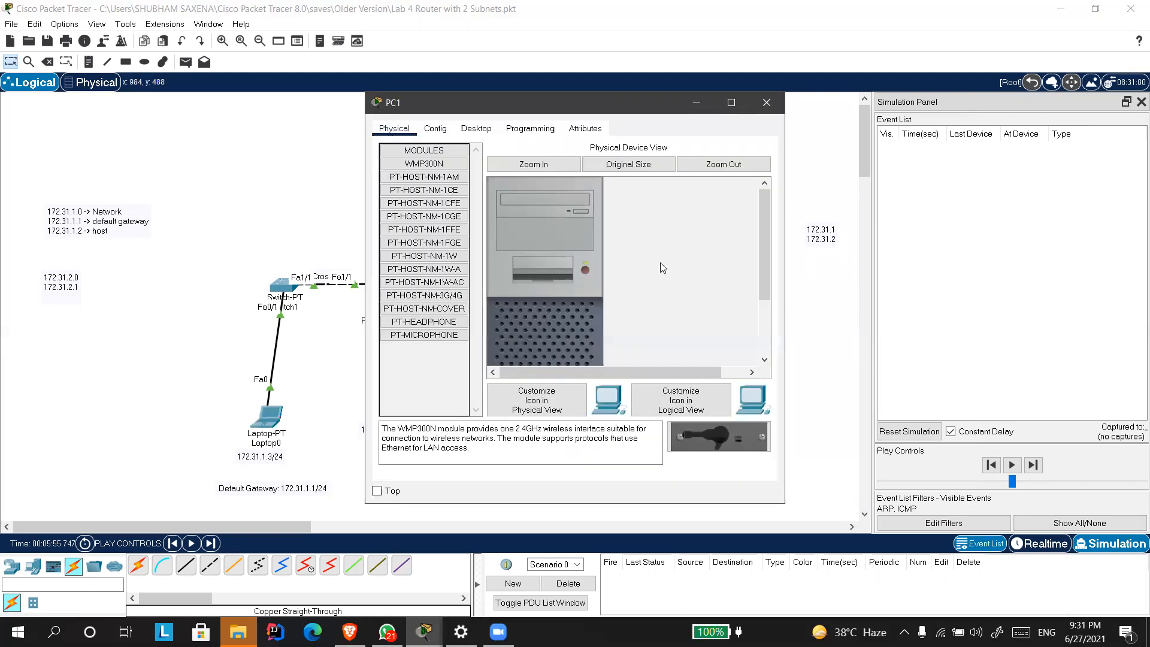
pyautogui.click(467, 133)
pyautogui.click(443, 207)
pyautogui.moveTo(549, 252); pyautogui.dragTo(497, 244)
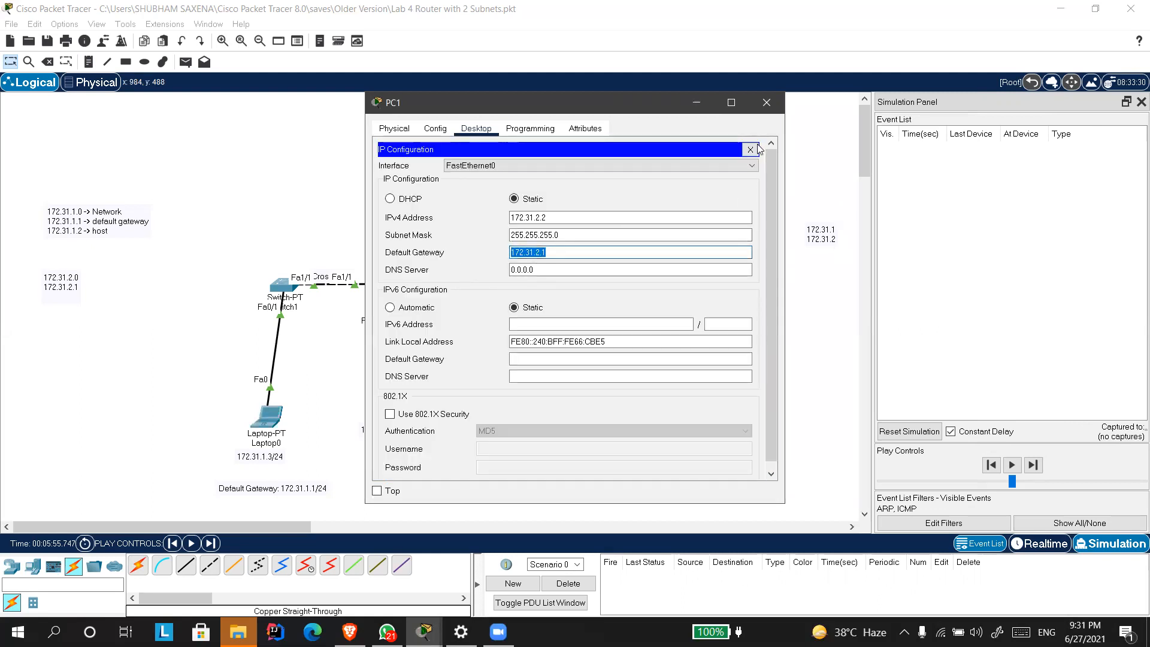
pyautogui.click(766, 102)
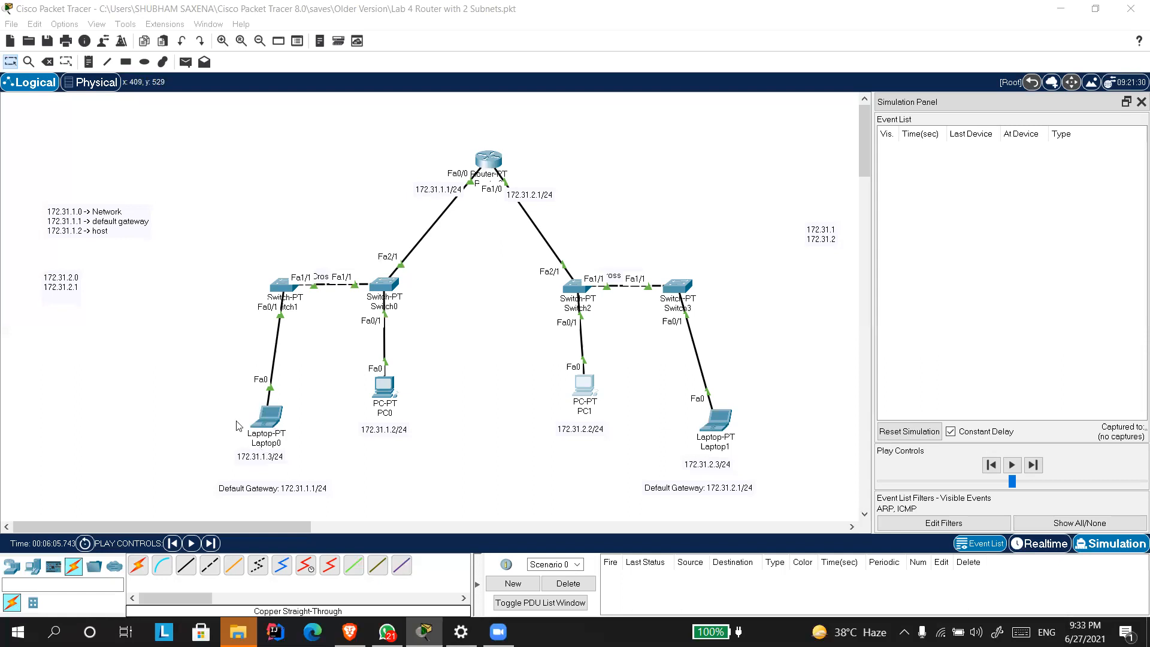
# Review Laptop0's IP configuration with its window moved clear of the topology, and close the configuration.
pyautogui.click(276, 414)
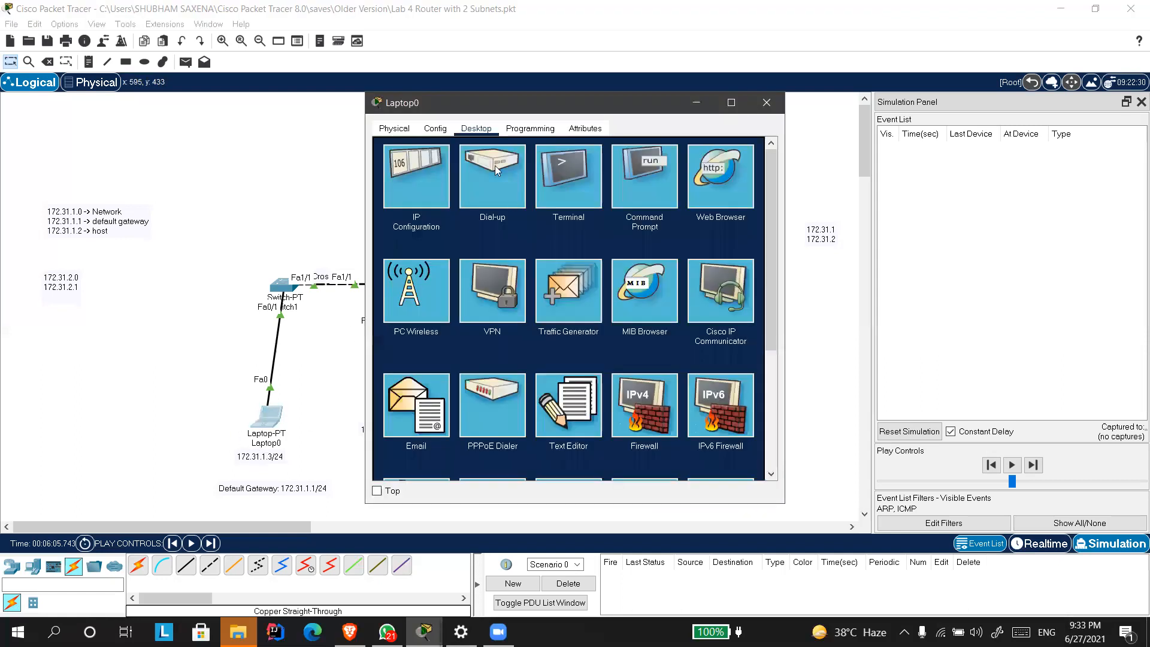
pyautogui.moveTo(517, 112); pyautogui.dragTo(710, 134)
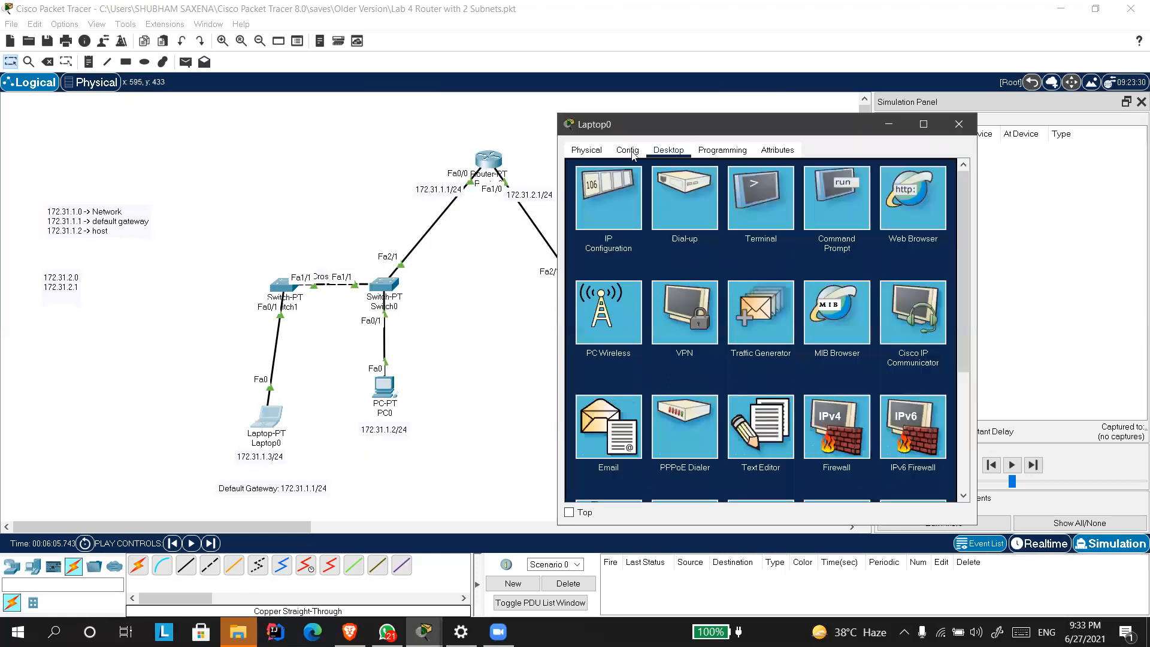
pyautogui.click(614, 195)
pyautogui.click(712, 151)
pyautogui.click(676, 151)
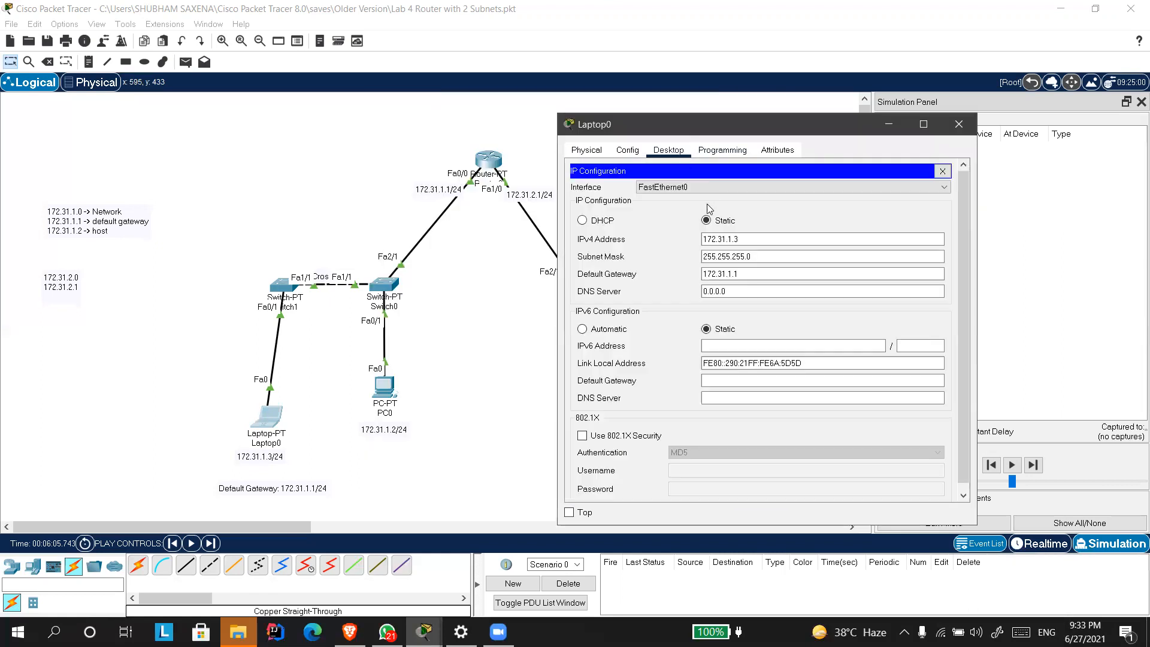
pyautogui.click(936, 174)
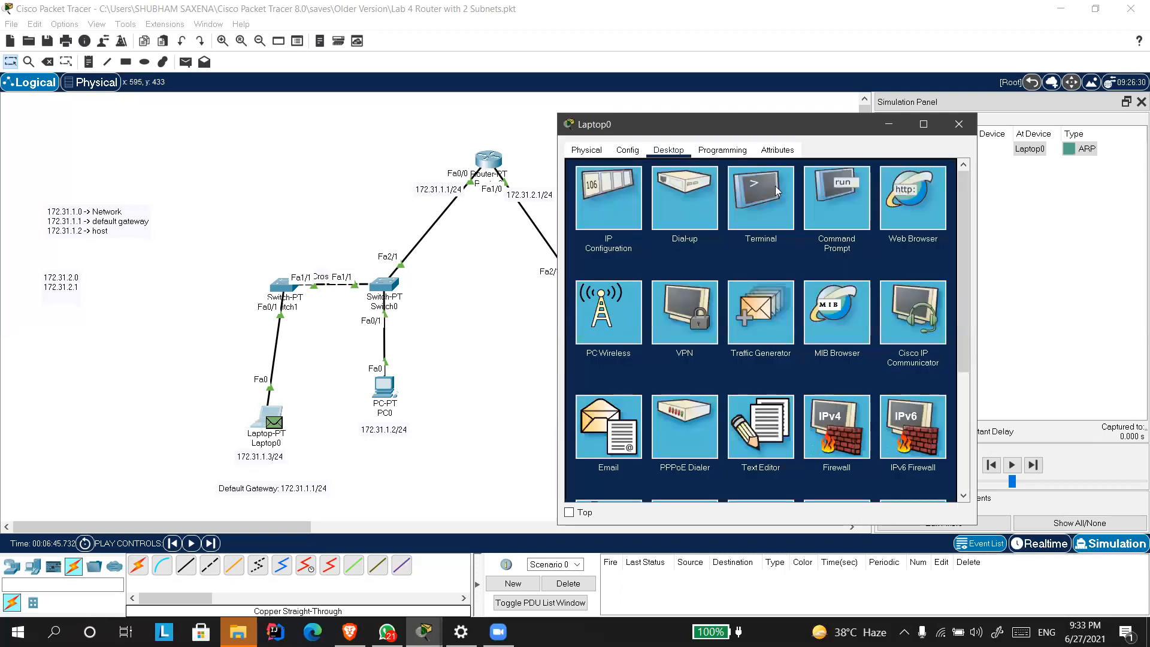
# Run arp -a in Laptop0's command prompt and close the laptop's window.
pyautogui.click(911, 197)
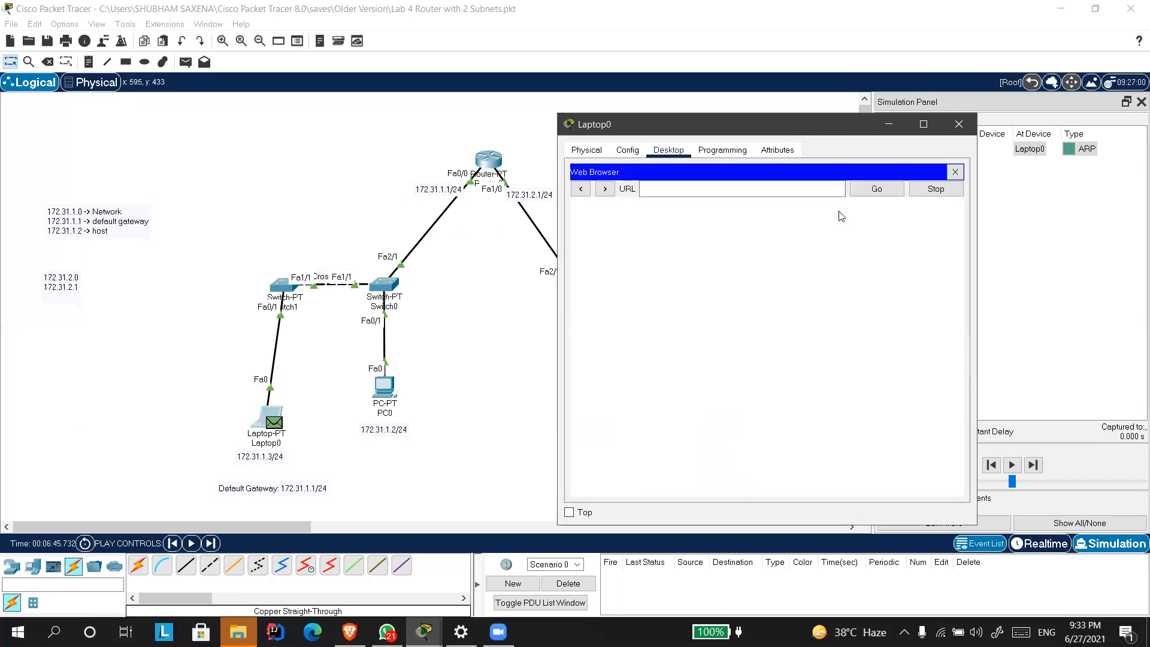
pyautogui.click(954, 171)
pyautogui.click(850, 197)
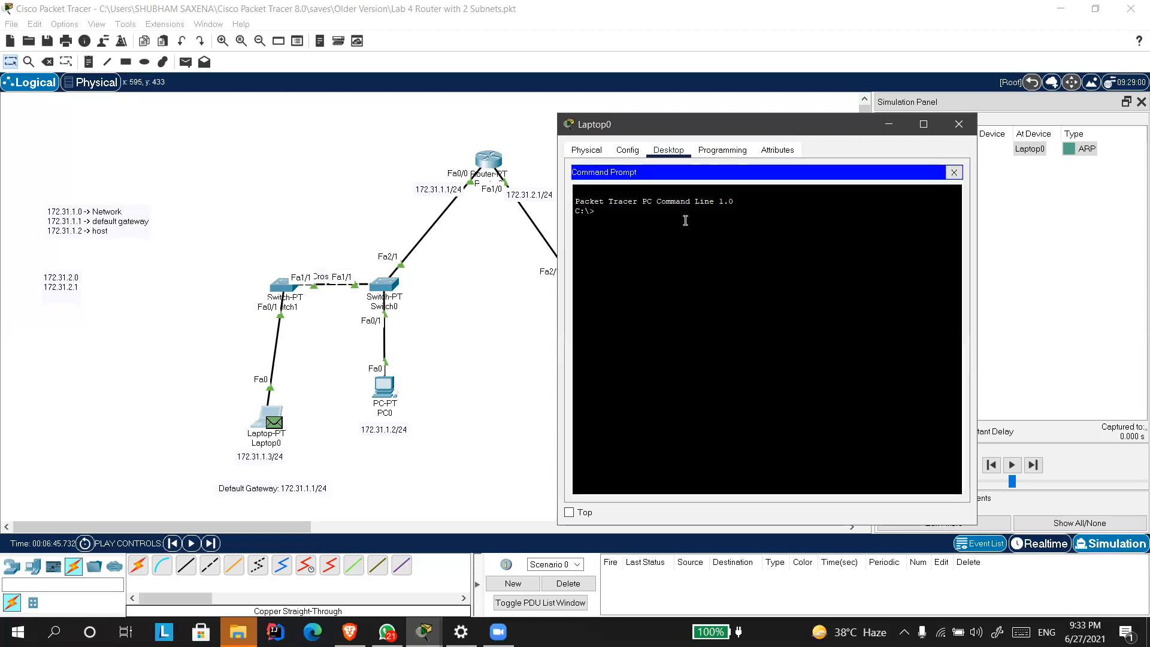
pyautogui.write('arp -a')
pyautogui.press('Return')
pyautogui.click(958, 124)
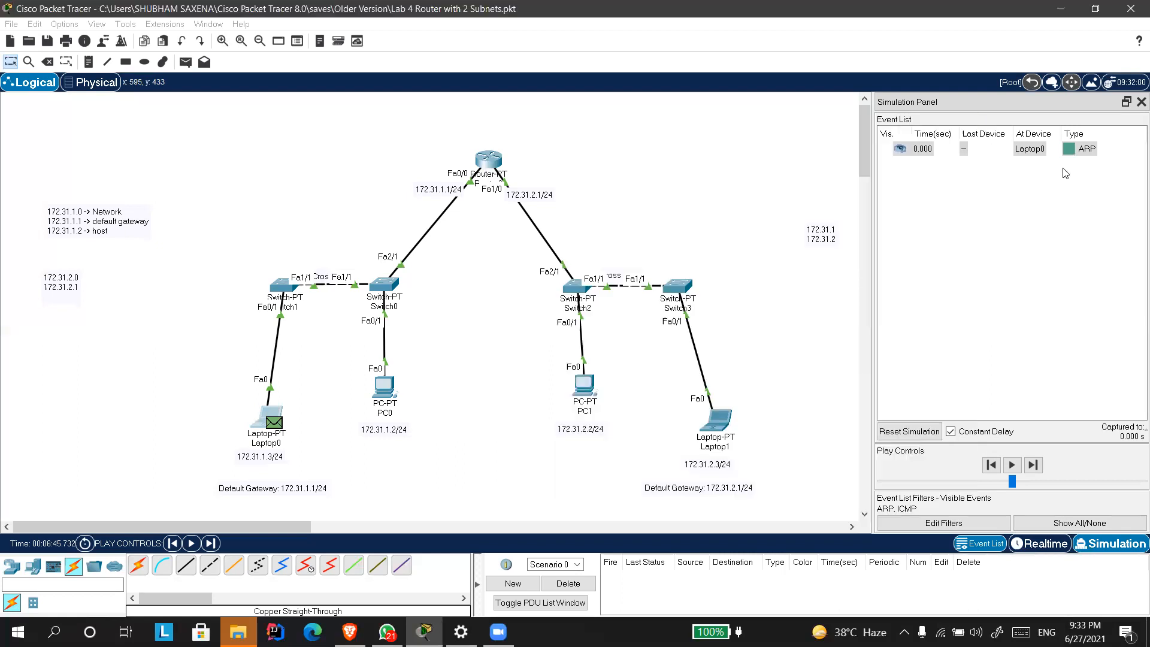
# Delete the current scenario and add a simple PDU from Laptop0 to Laptop1.
pyautogui.click(567, 585)
pyautogui.click(186, 62)
pyautogui.click(267, 416)
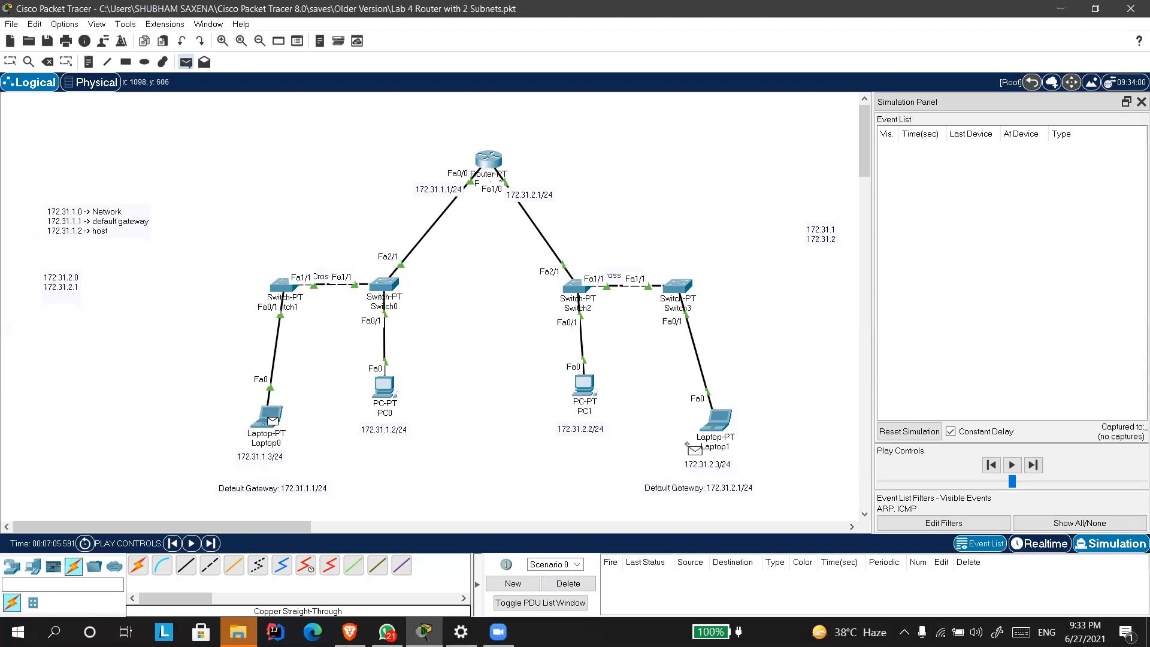
pyautogui.click(717, 433)
# Examine the OSI model details of the new ARP PDU at Laptop0 and close them.
pyautogui.click(1091, 163)
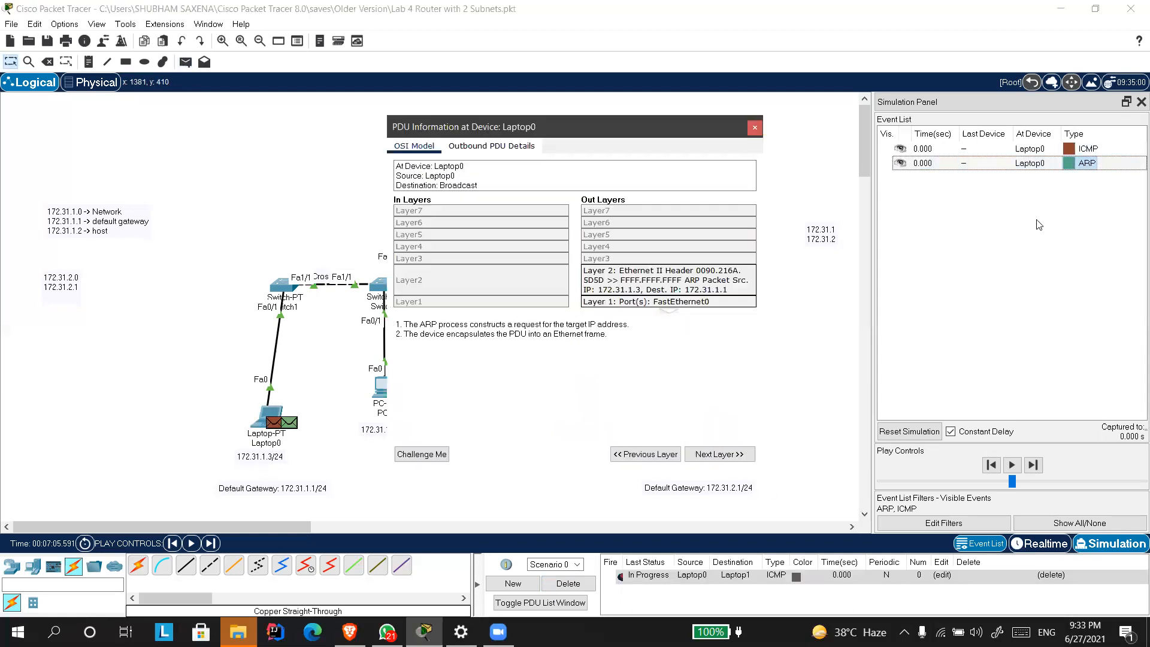
pyautogui.moveTo(529, 125); pyautogui.dragTo(694, 97)
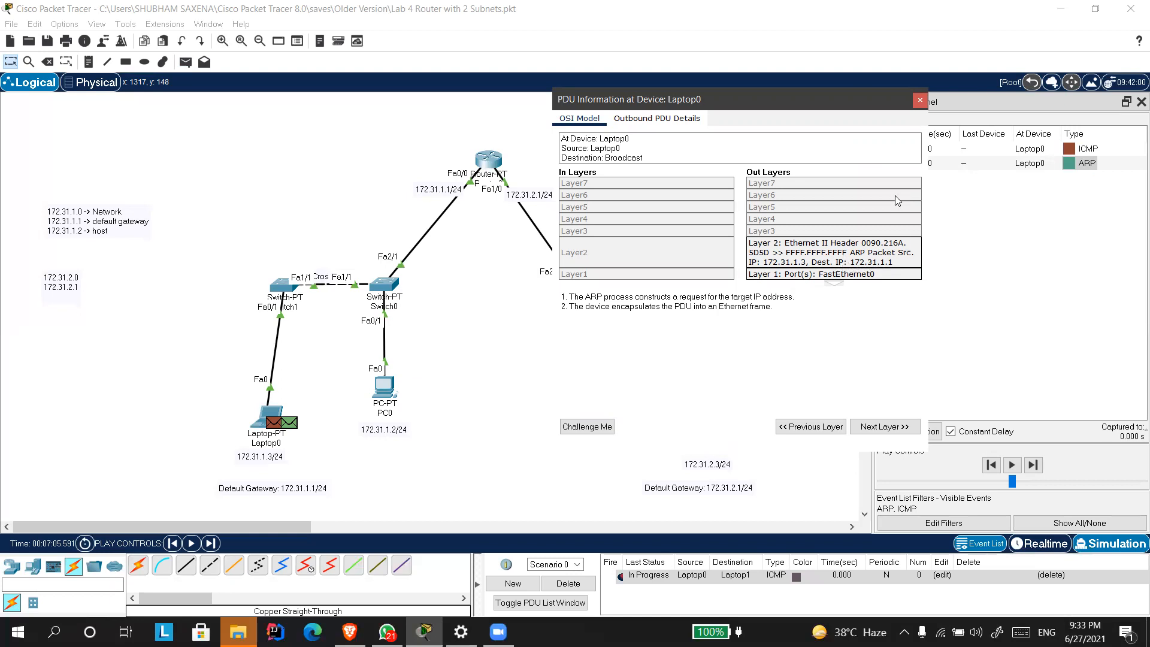
pyautogui.click(920, 99)
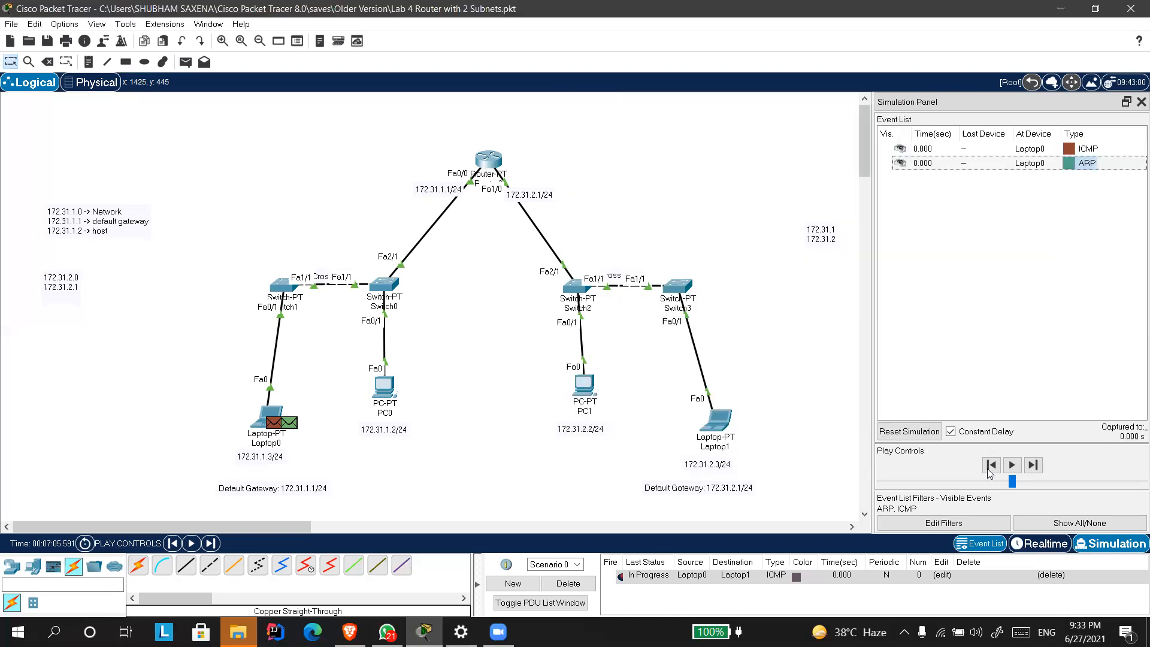
# Advance the simulation event by event until the ICMP packet from Laptop0 reaches Router0.
pyautogui.click(1032, 465)
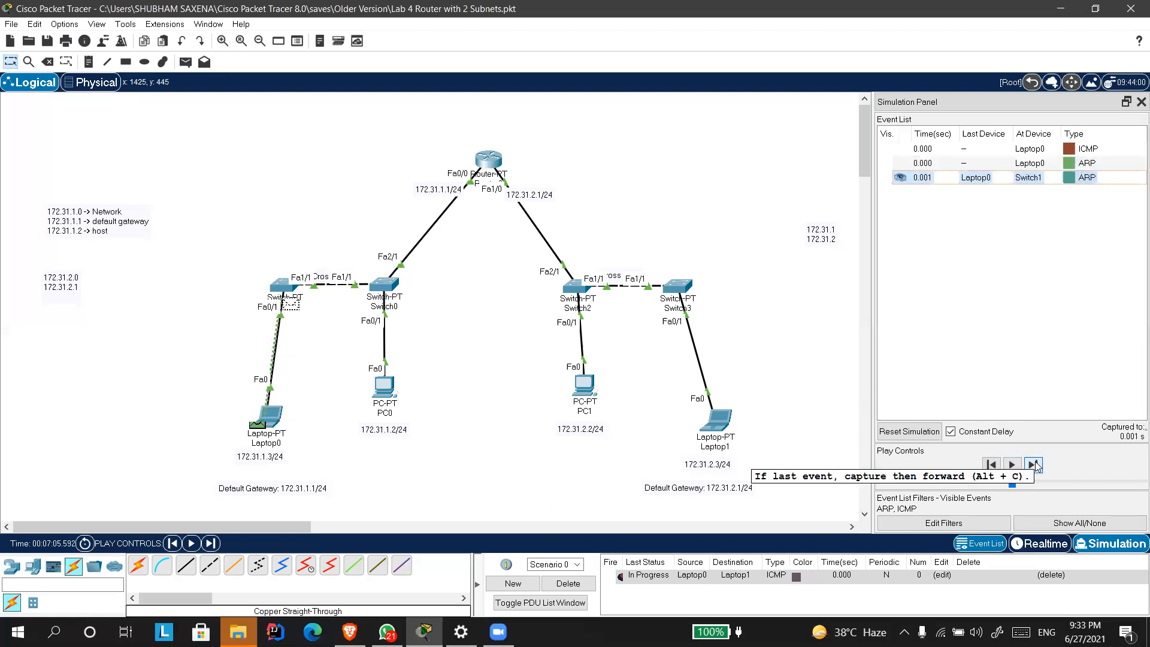
pyautogui.click(1035, 465)
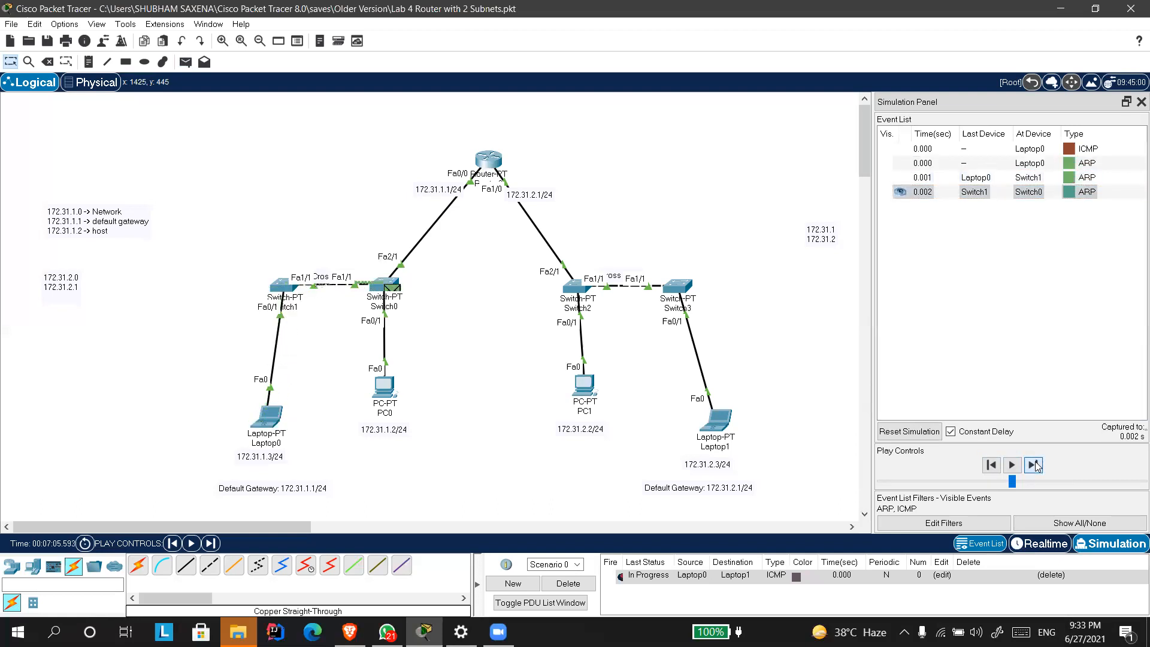
pyautogui.click(1036, 465)
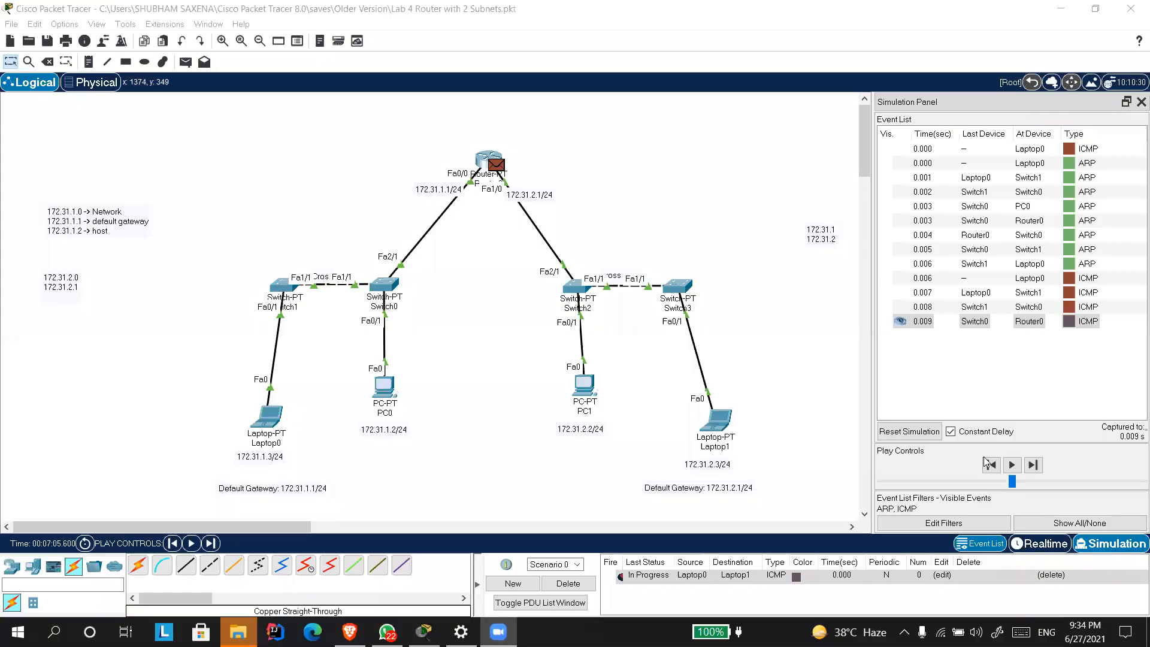
# Step the simulation back to the initial ARP event at Laptop0.
pyautogui.click(991, 465)
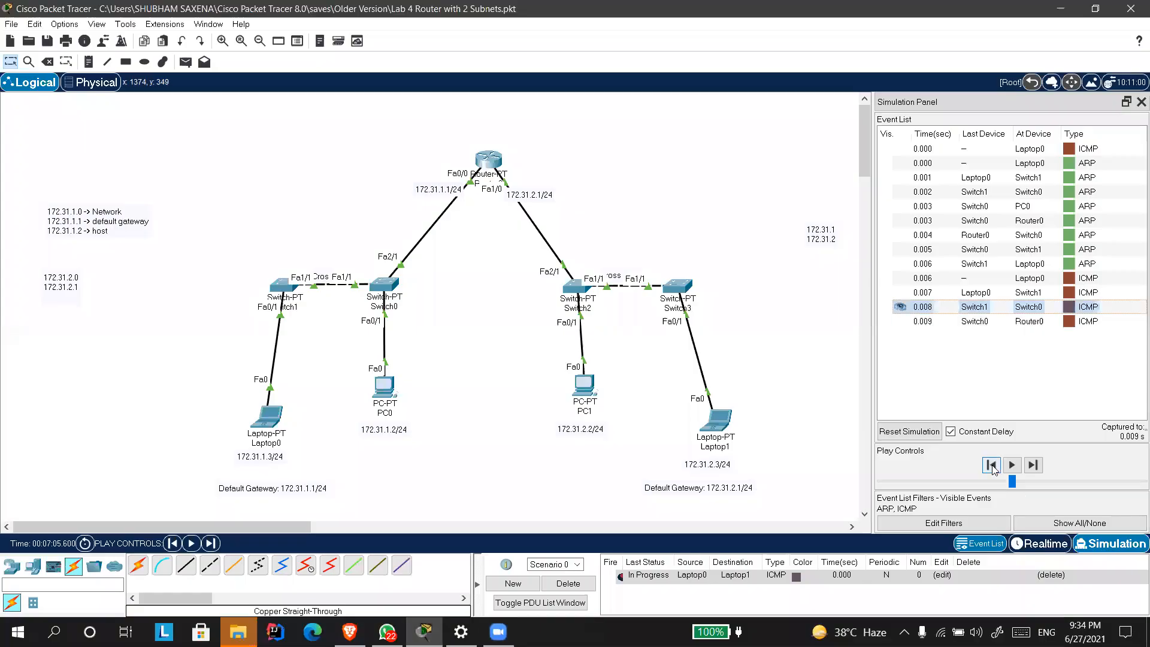
pyautogui.click(991, 465)
pyautogui.click(991, 465)
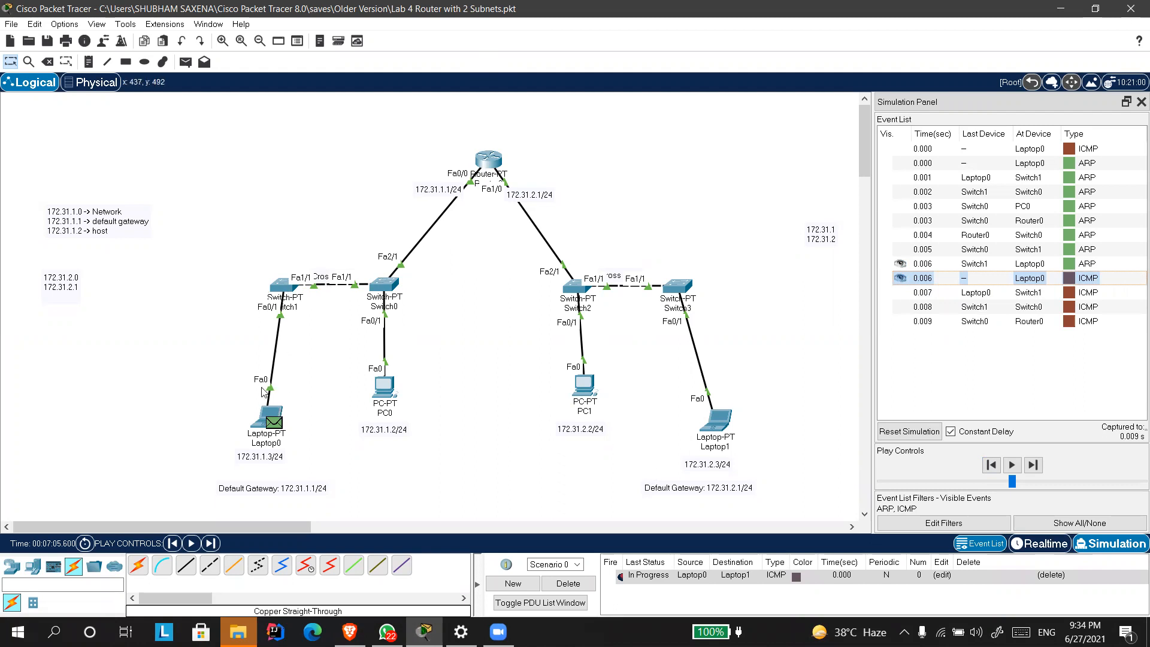
pyautogui.click(987, 467)
pyautogui.click(987, 467)
pyautogui.click(986, 467)
pyautogui.click(987, 467)
pyautogui.click(987, 467)
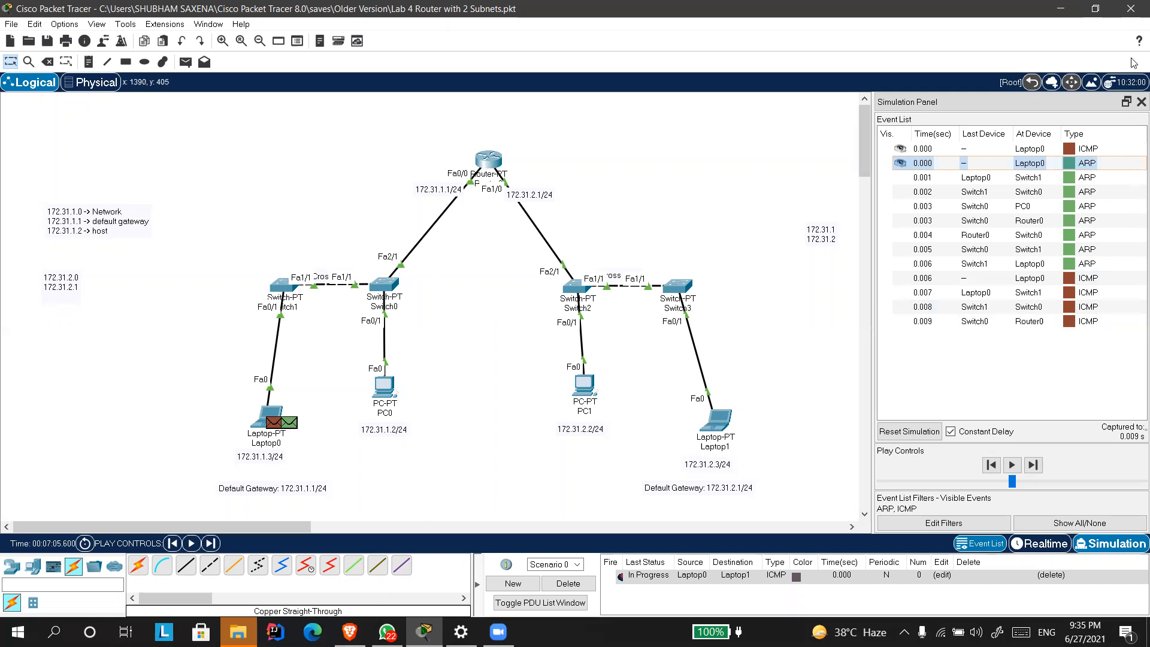
# Reopen the initial ARP event's PDU information to review its source and destination IPs, and close it.
pyautogui.click(1075, 166)
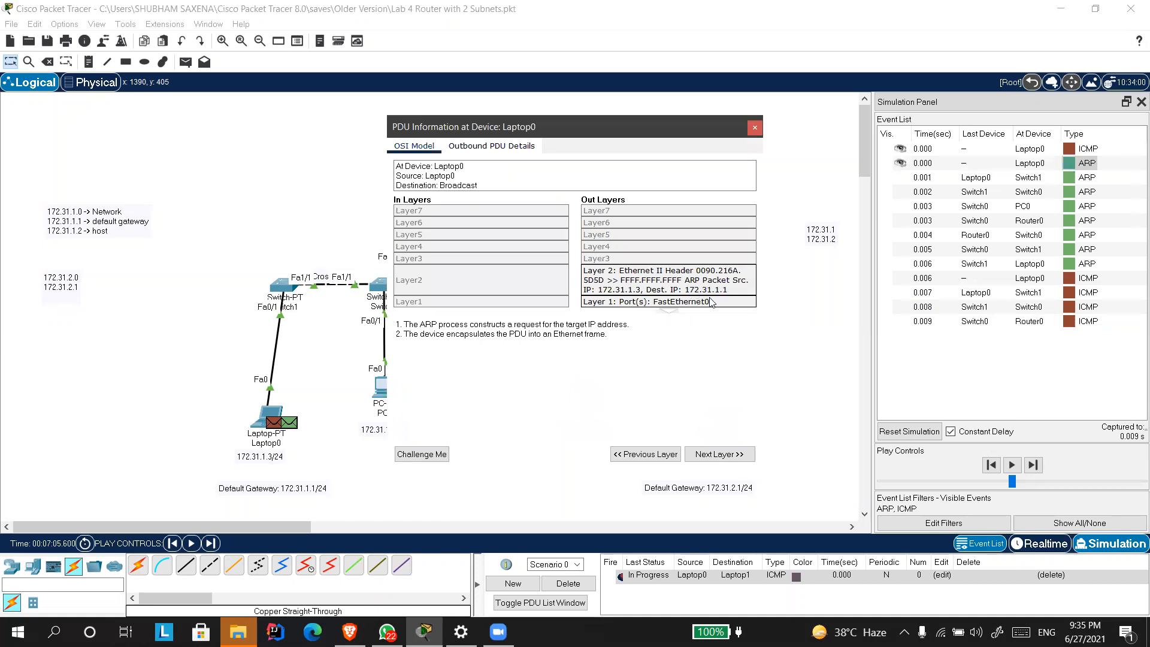
pyautogui.moveTo(573, 132); pyautogui.dragTo(836, 101)
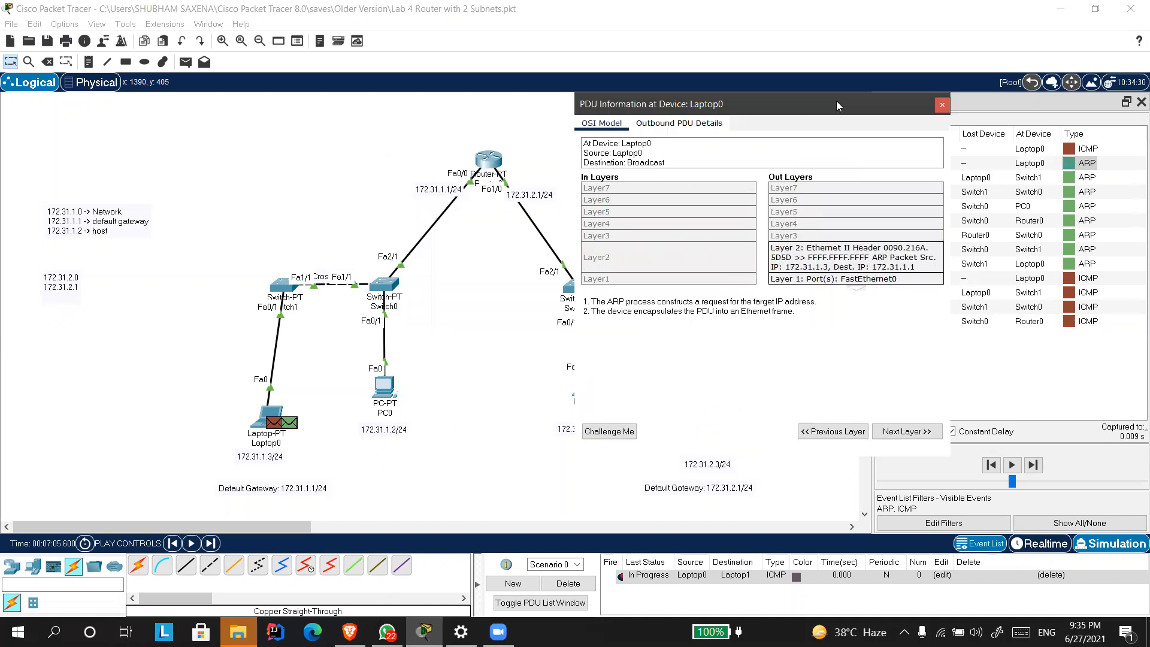
pyautogui.click(941, 107)
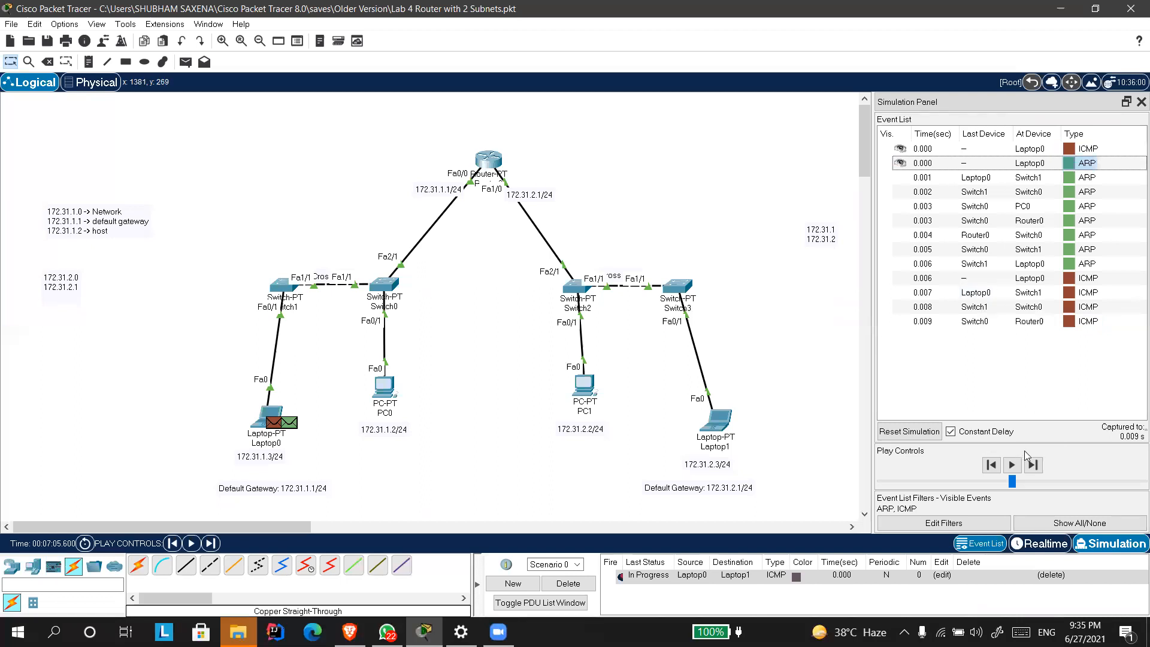
# Replay the ARP exchange with Router0 event by event until the reply arrives at Laptop0.
pyautogui.click(1033, 466)
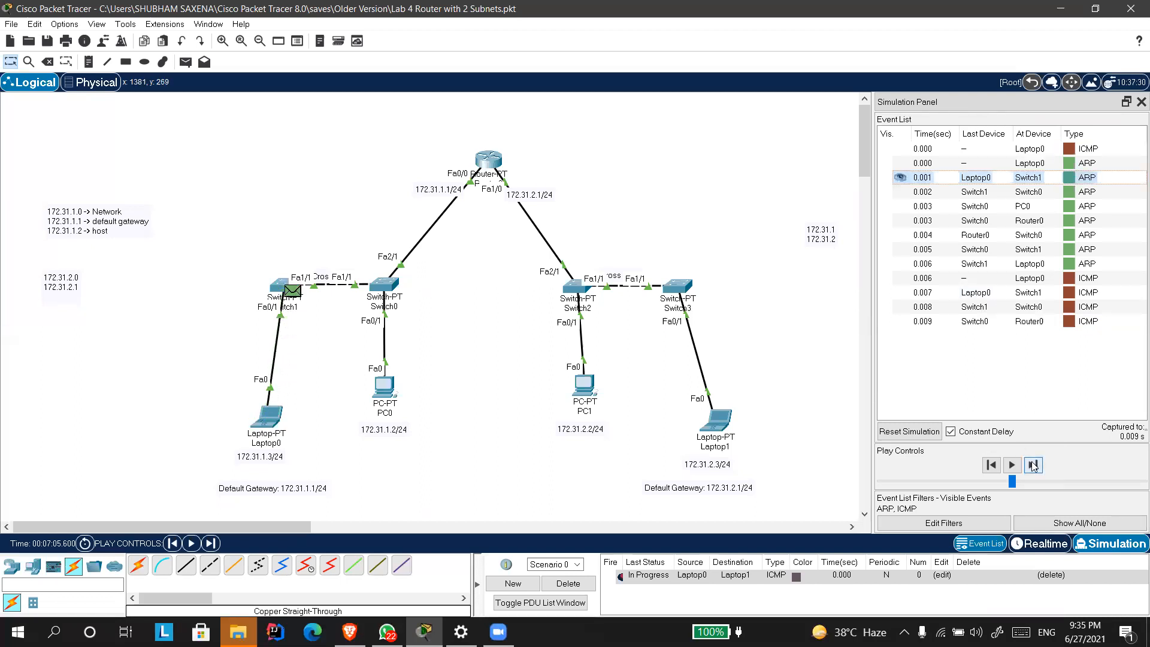
pyautogui.click(1033, 466)
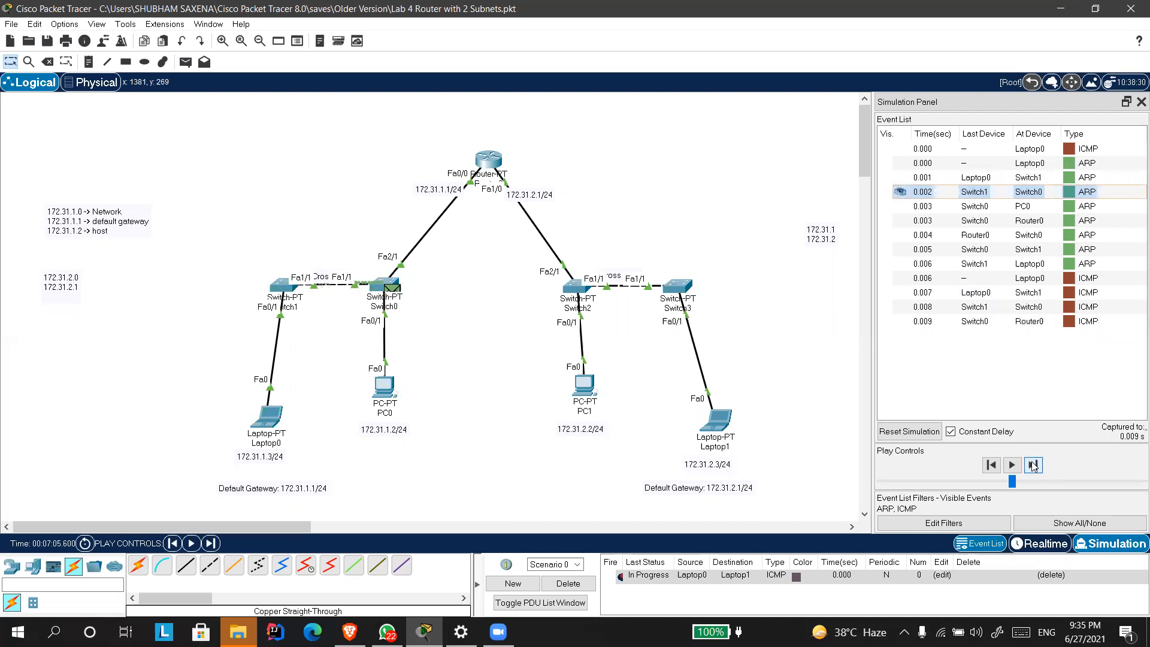
pyautogui.click(1033, 465)
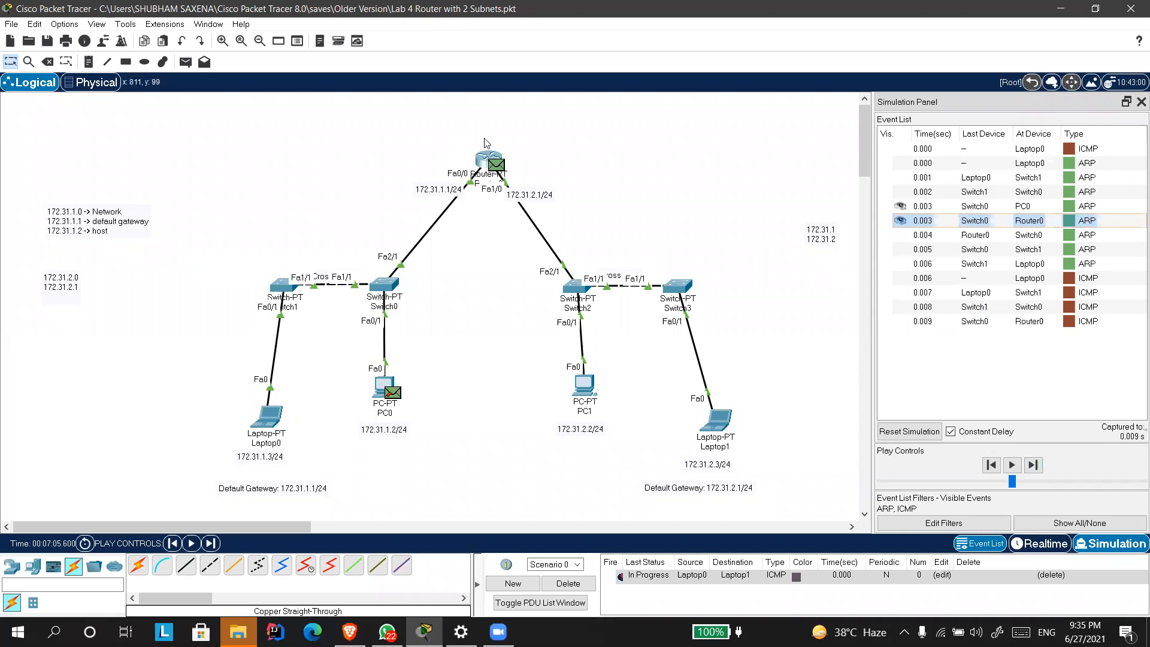
pyautogui.click(1032, 466)
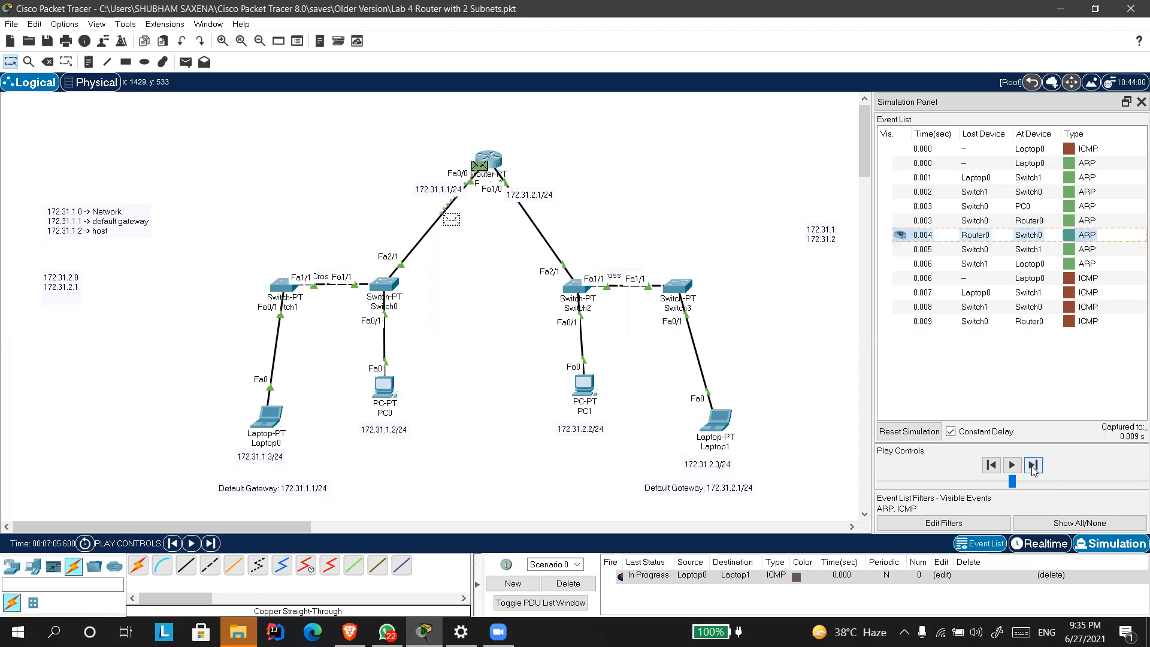
pyautogui.click(1032, 466)
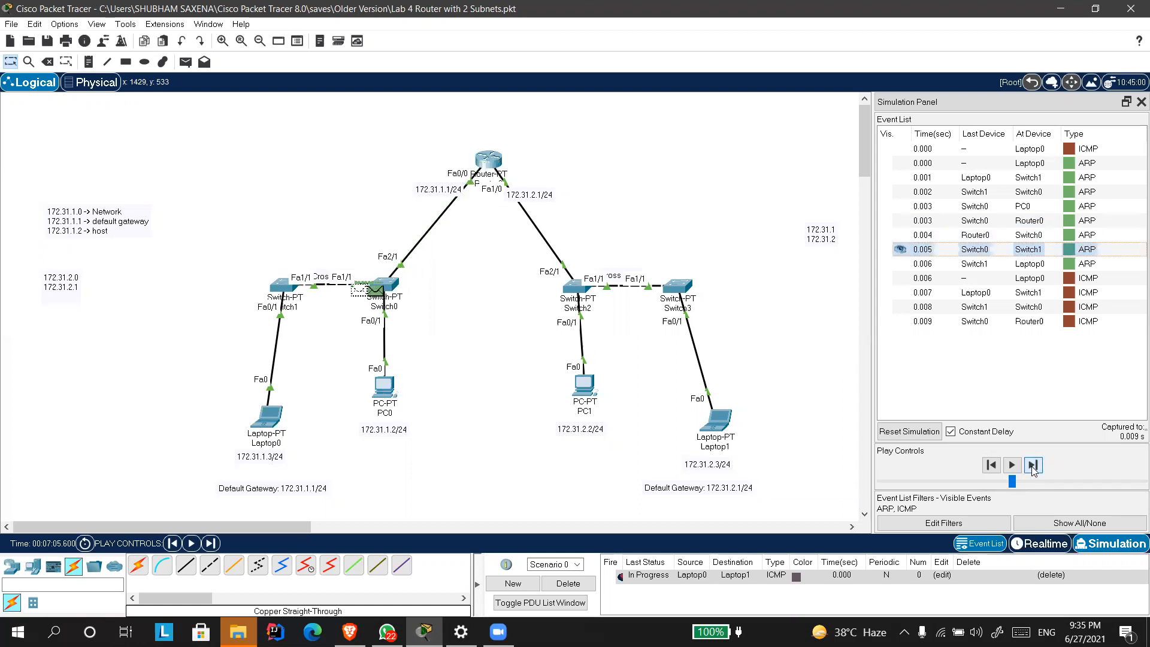
pyautogui.click(1032, 466)
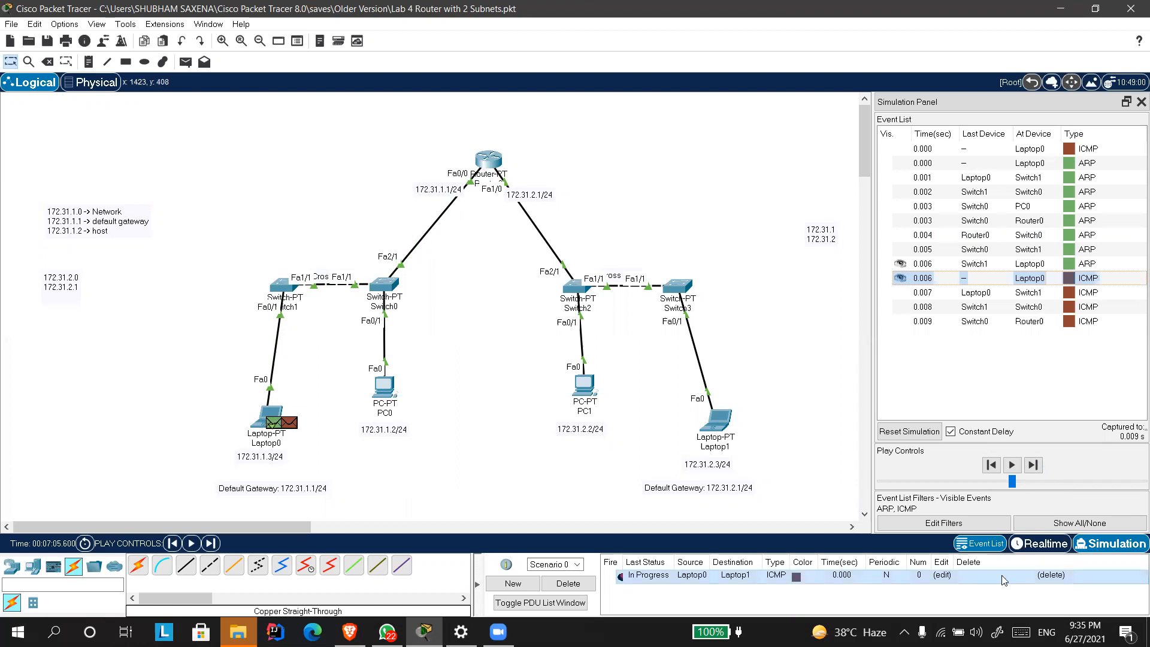
# Step the ICMP packet from Laptop0 through Switch1 and Switch0 to Router0.
pyautogui.click(1032, 466)
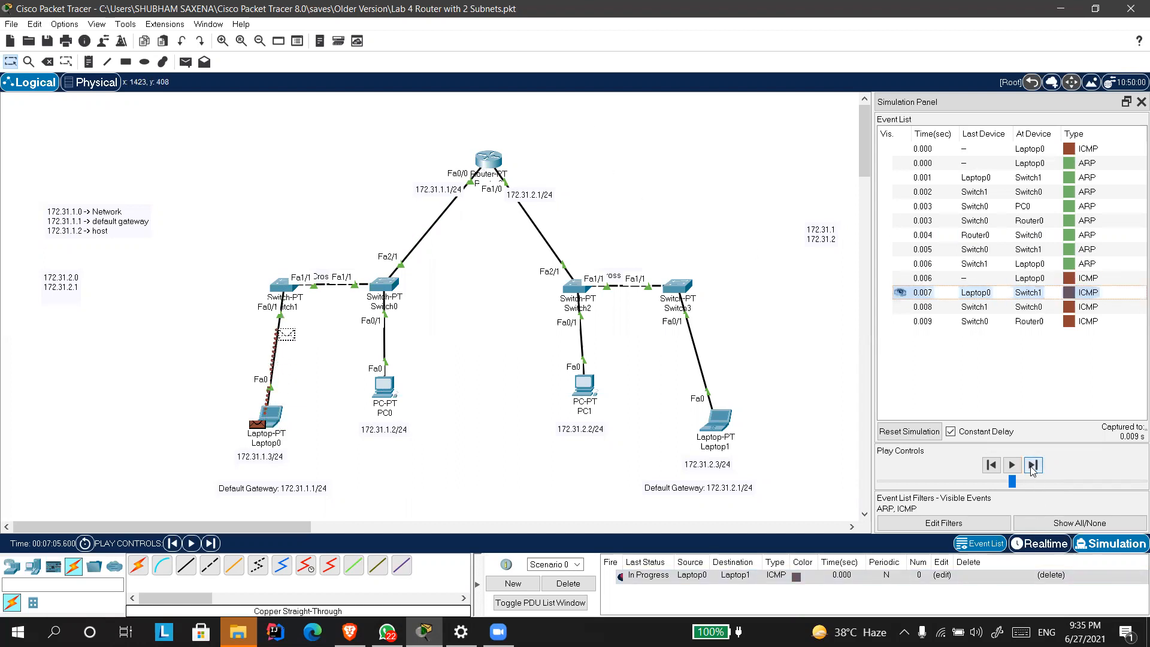
pyautogui.click(1032, 466)
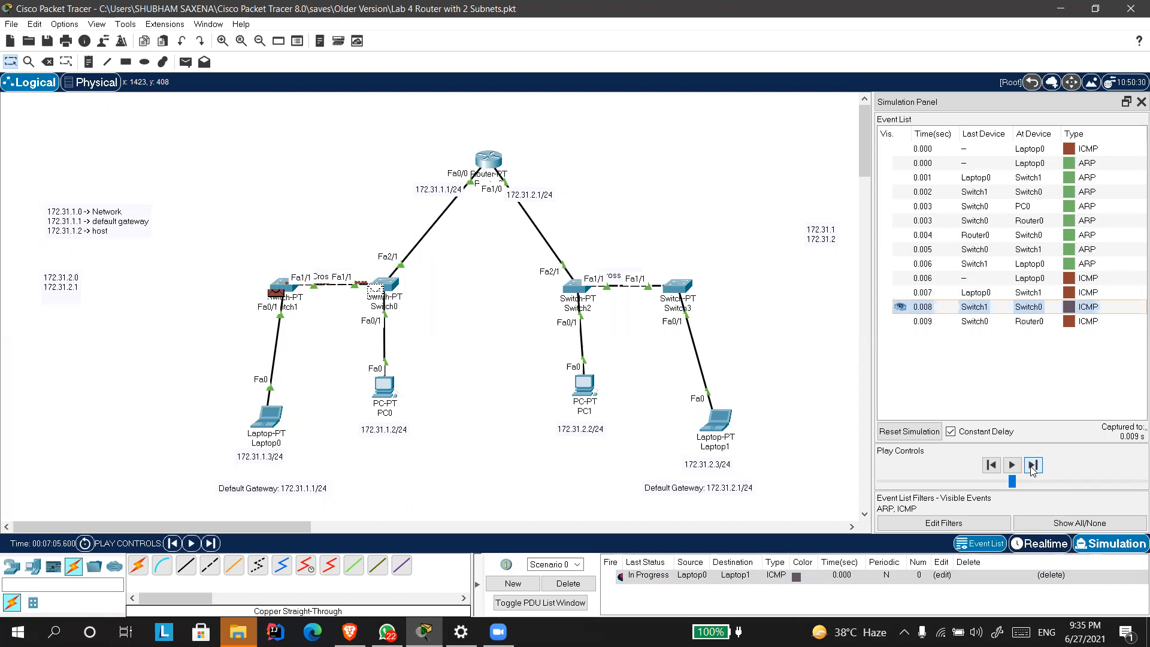
pyautogui.click(1032, 465)
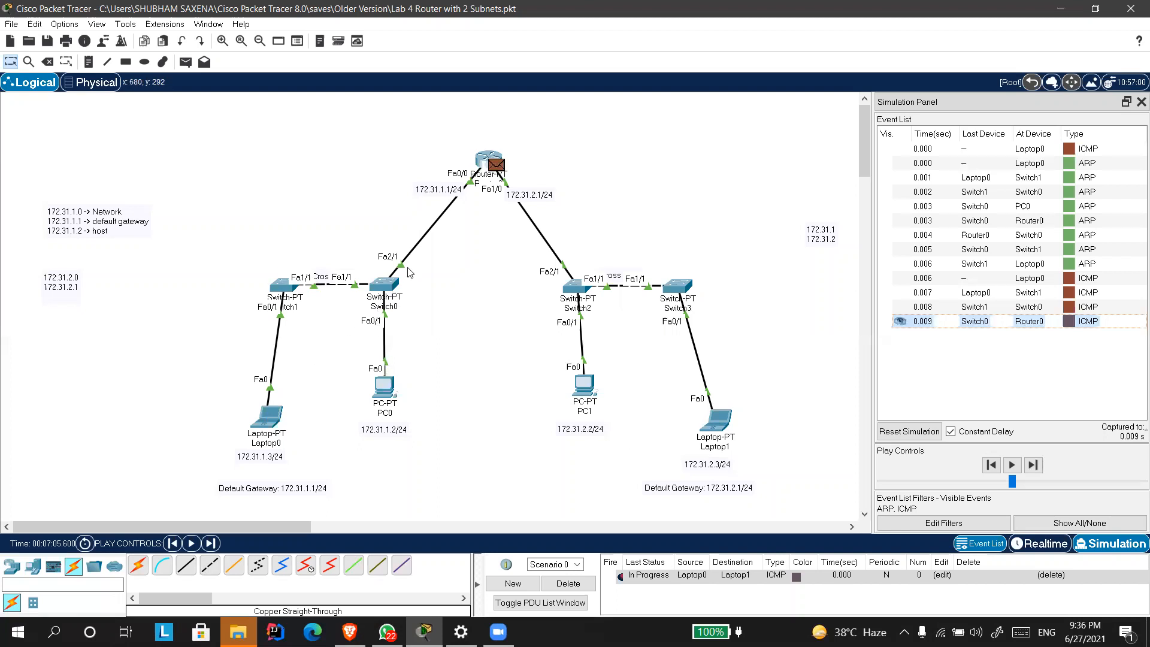
pyautogui.click(1032, 465)
# Examine the inbound and outbound layers of the ICMP PDU at Router0, and close its details.
pyautogui.click(1087, 322)
pyautogui.click(496, 164)
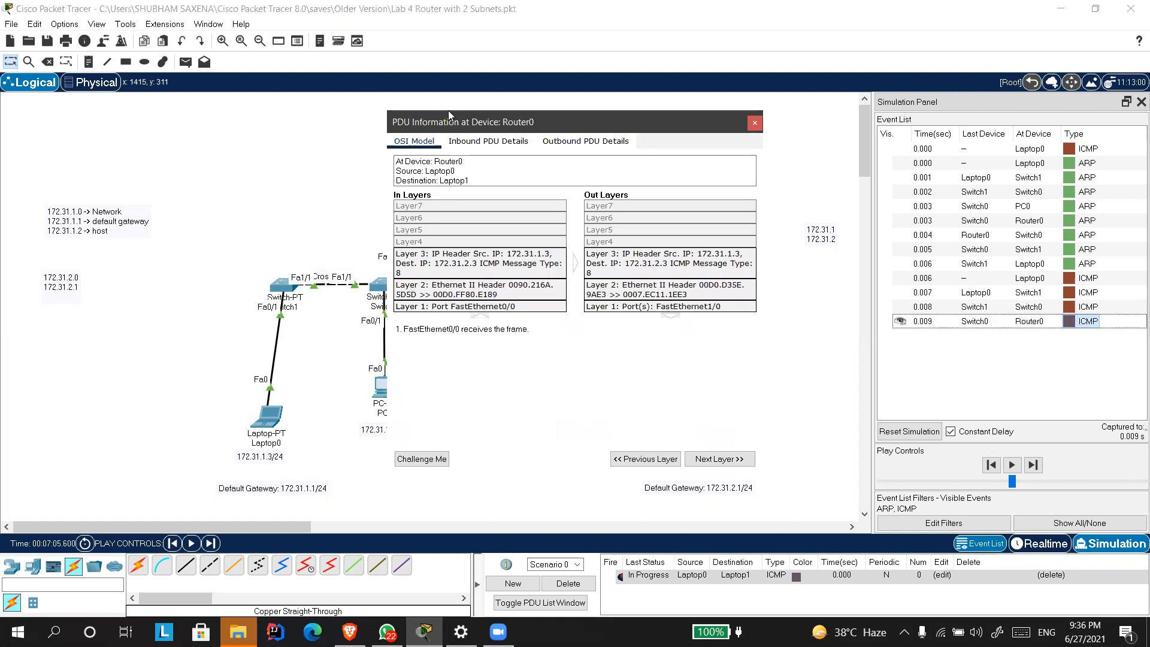
pyautogui.moveTo(506, 128); pyautogui.dragTo(176, 100)
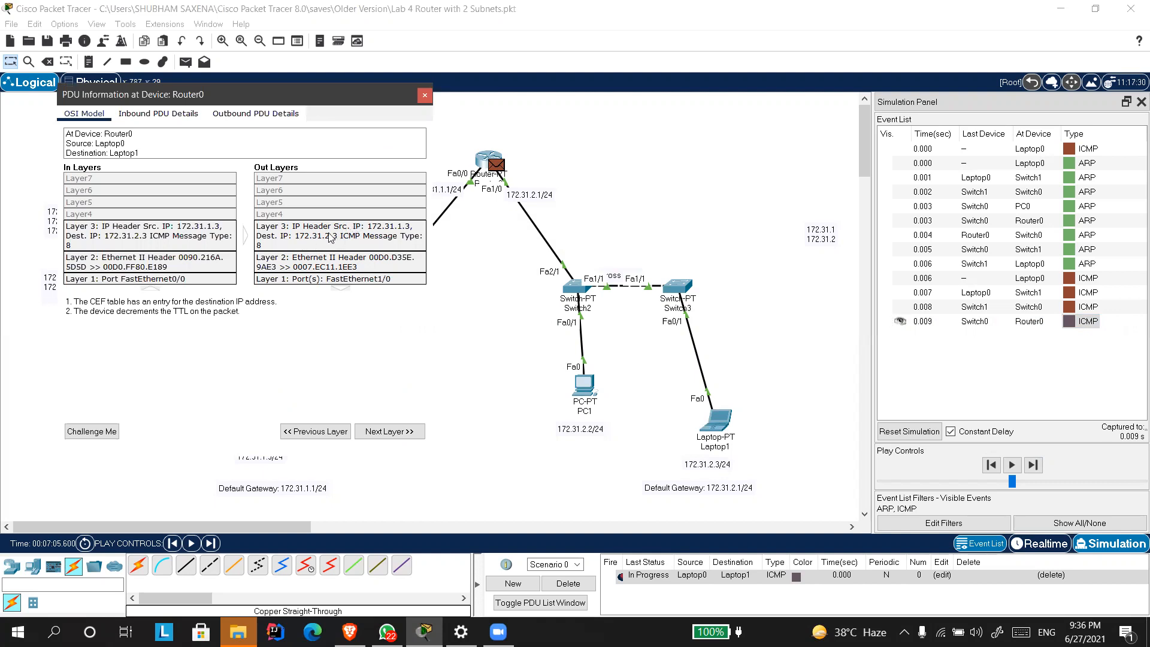
pyautogui.click(423, 97)
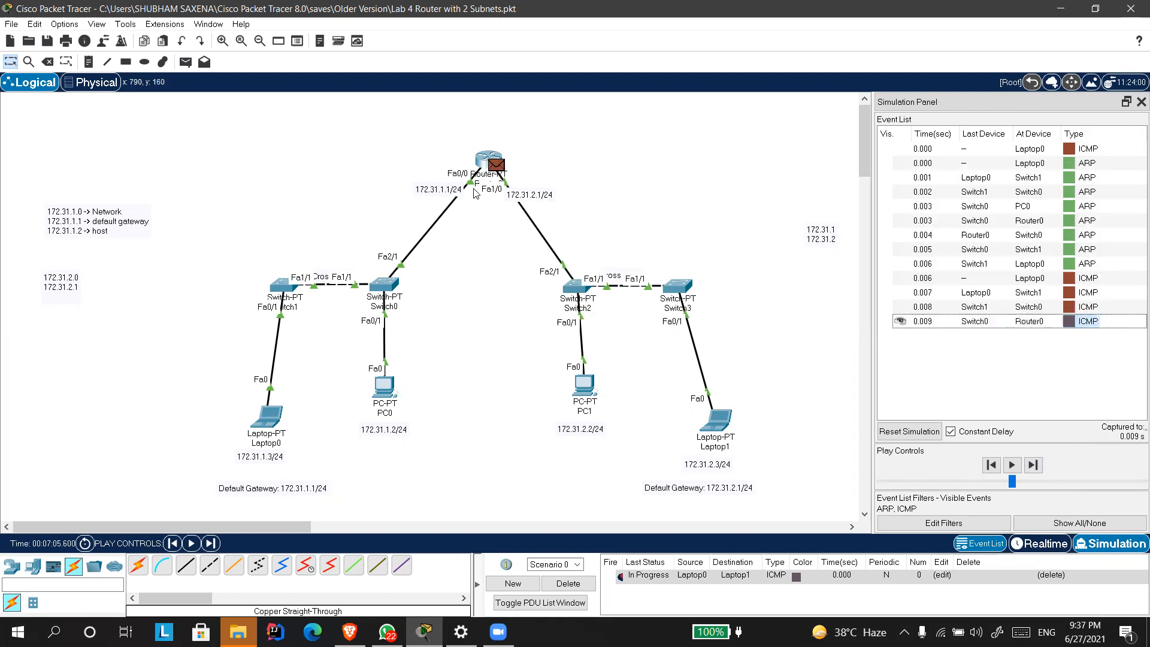
pyautogui.moveTo(475, 188)
pyautogui.click(591, 187)
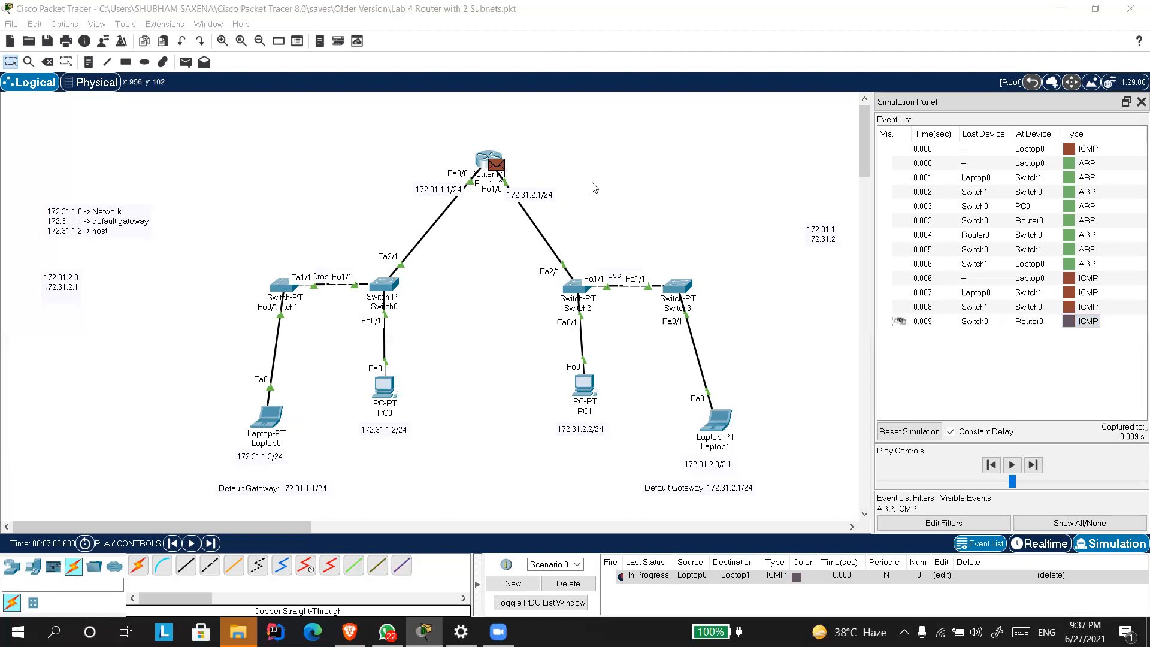